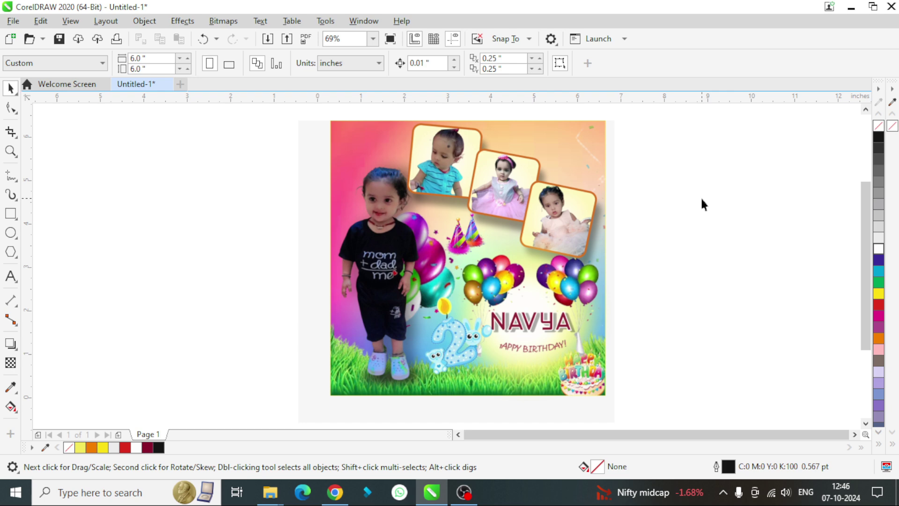
Preview the poster, then shrink it slightly and move it left off the page.
key(F9)
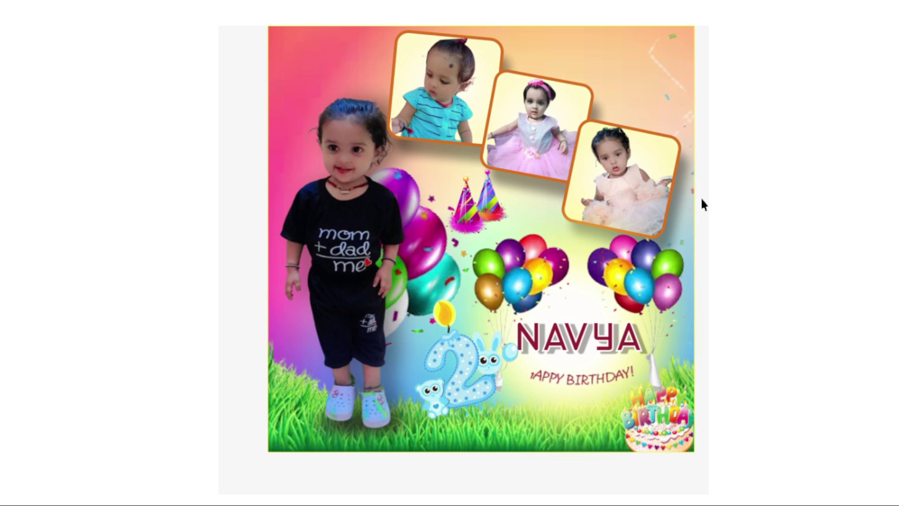
key(Escape)
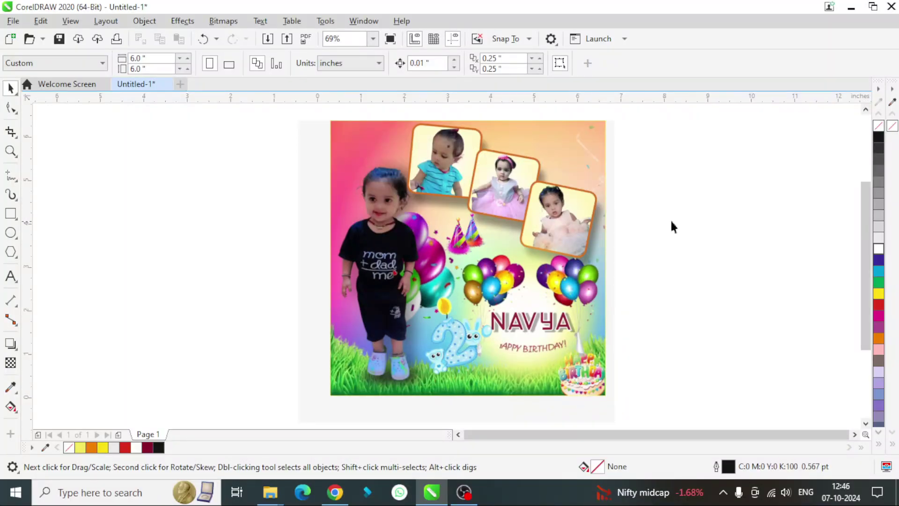
drag(513, 229, 309, 226)
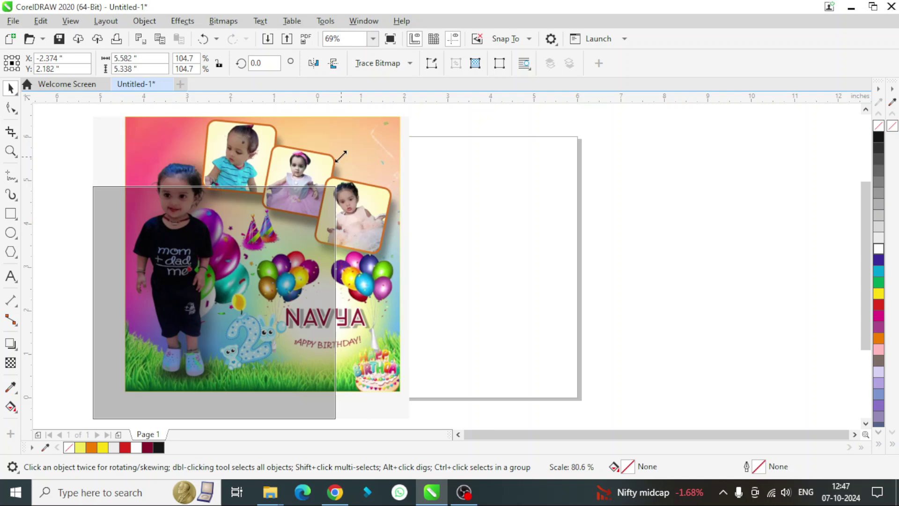
drag(402, 123, 326, 196)
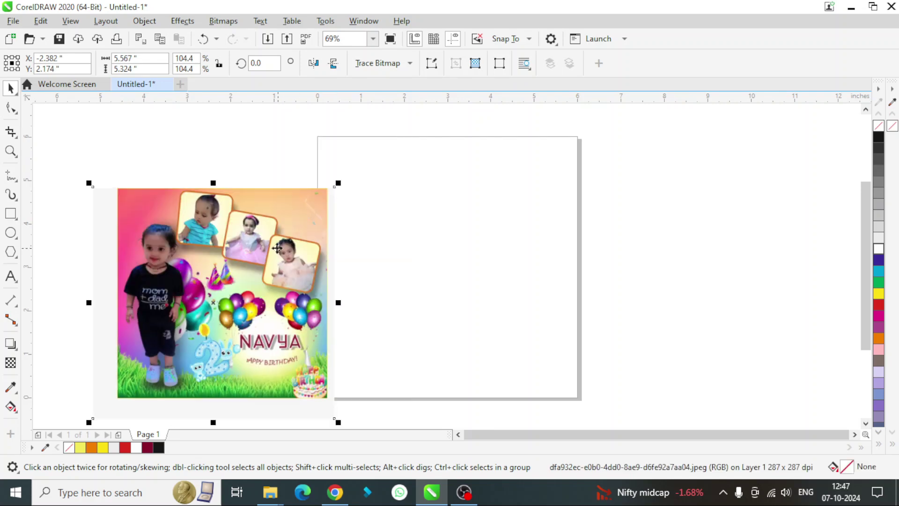
drag(302, 247, 253, 196)
click(648, 193)
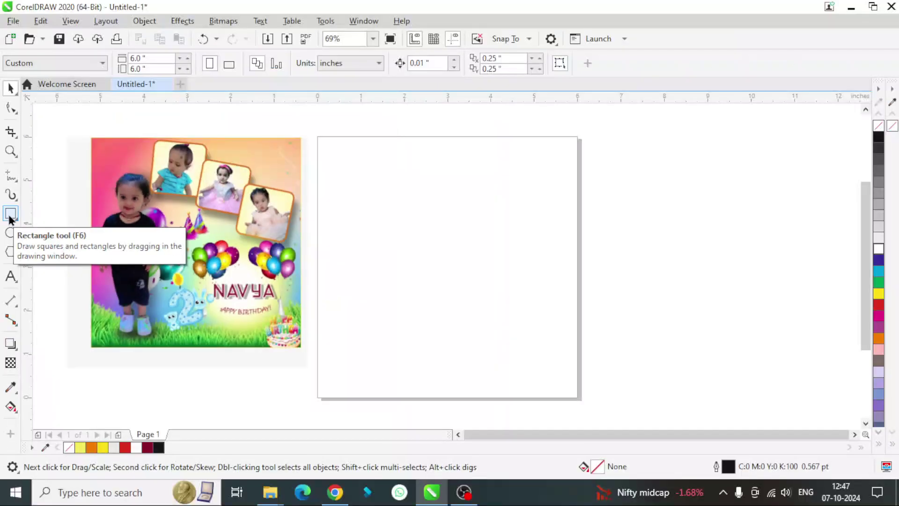
Add a page-sized 6x6-inch rectangle frame, then switch to Google Chrome.
double_click(10, 215)
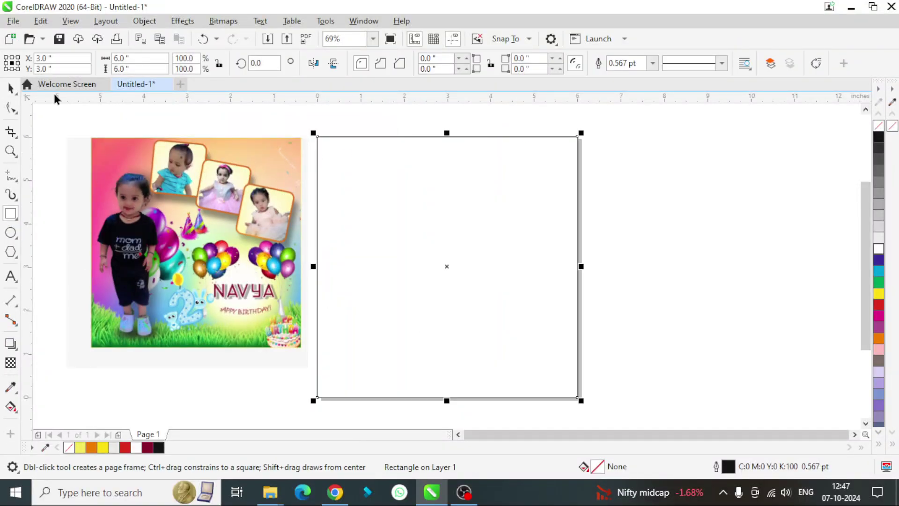
click(10, 89)
click(703, 186)
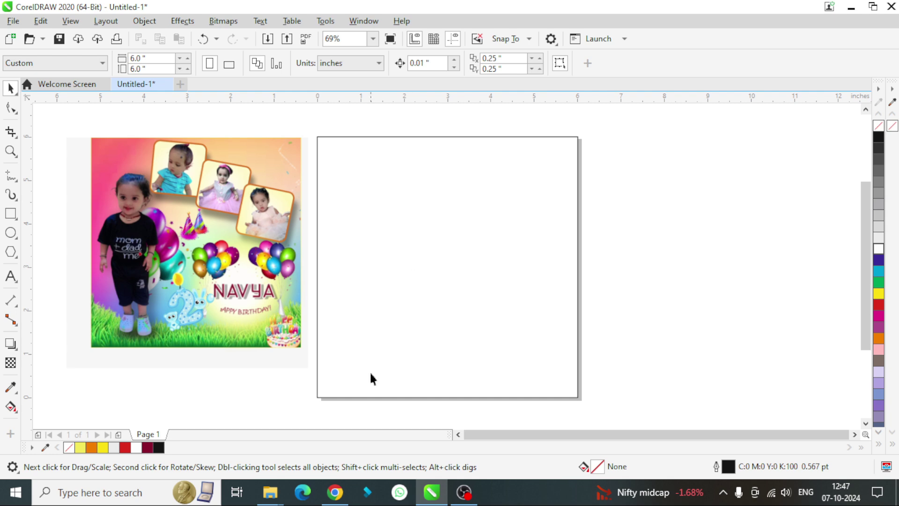
click(335, 492)
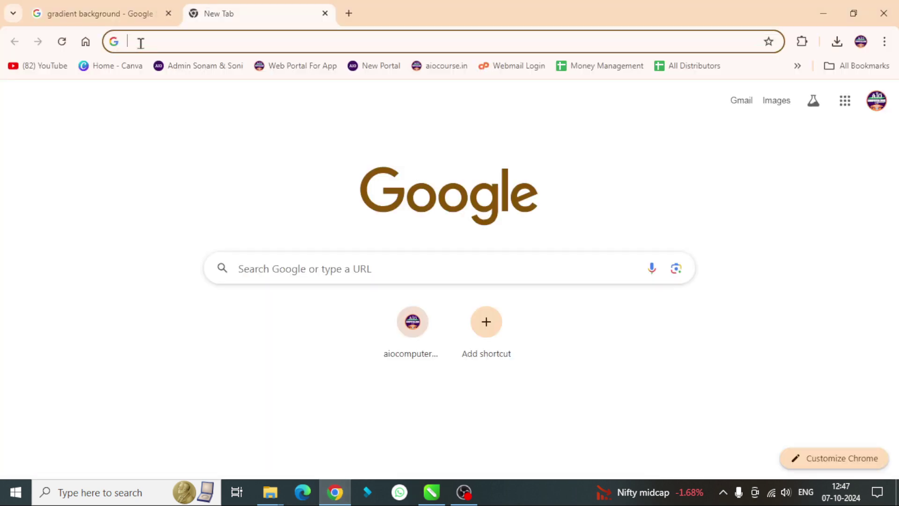
Search Google Images for 'gradient background' and scroll through the thumbnails.
text(gra)
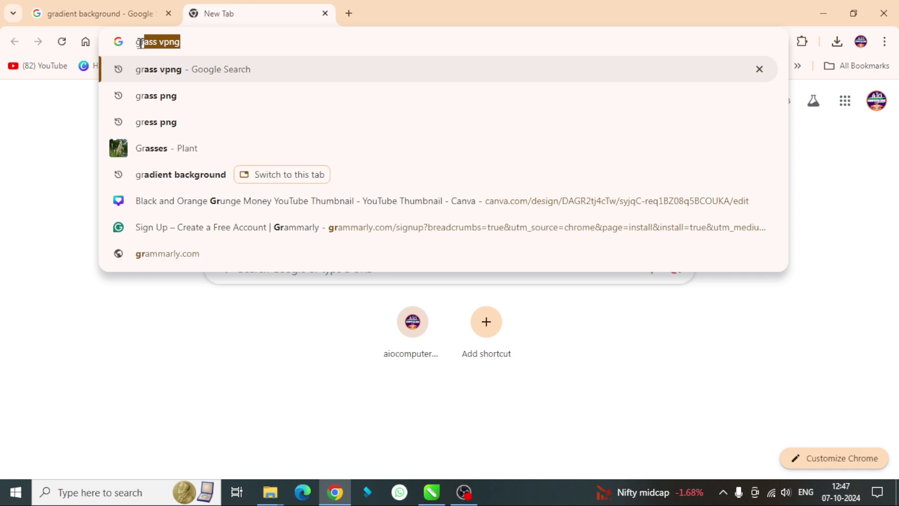
key(BackSpace)
key(BackSpace)
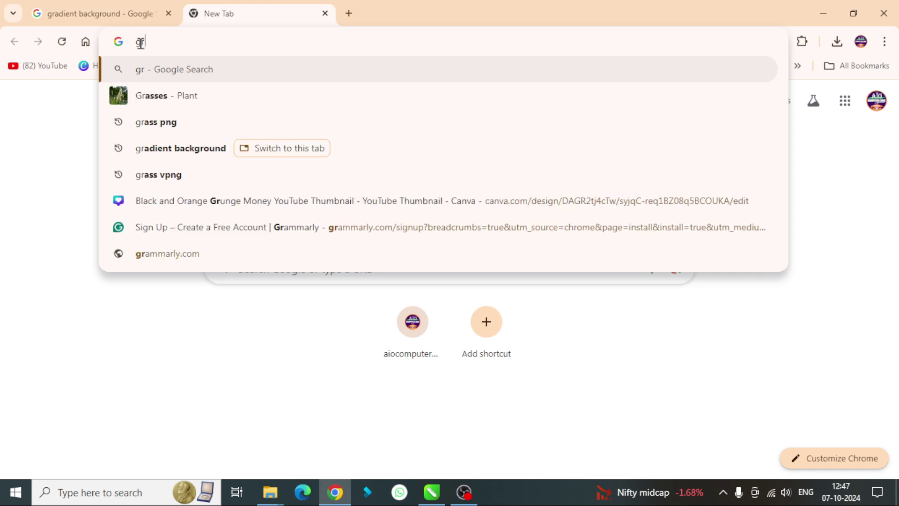
key(BackSpace)
key(BackSpace)
text(grad)
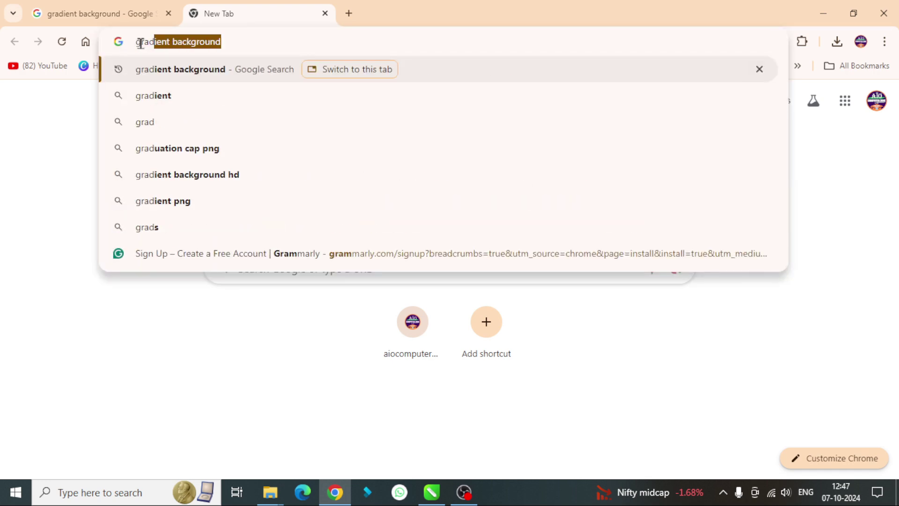
text(i)
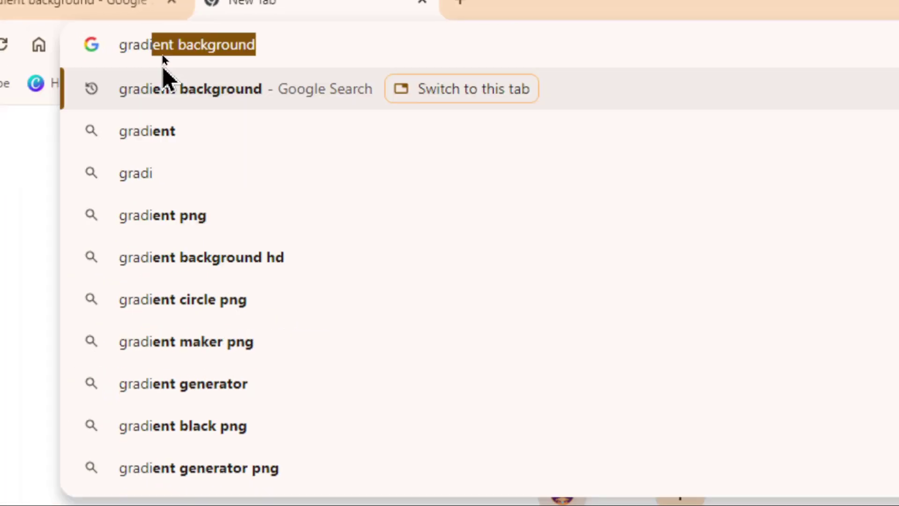
key(Return)
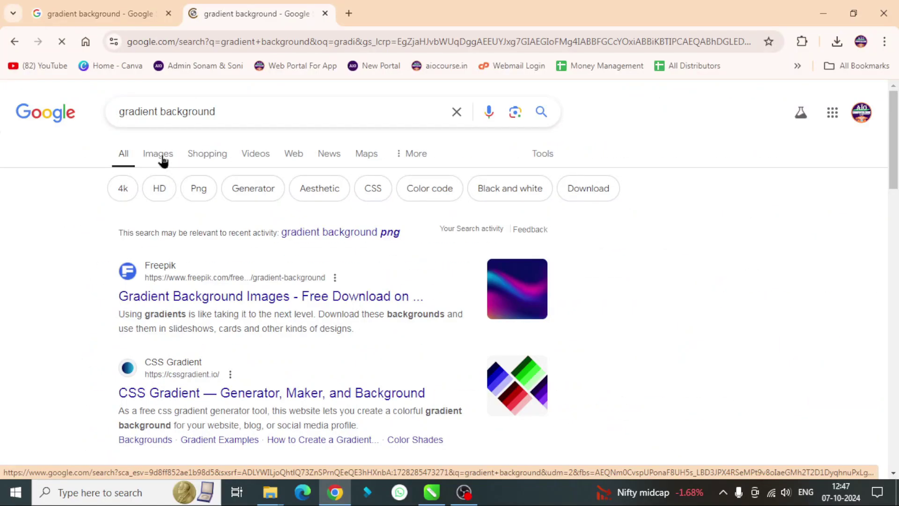
click(162, 158)
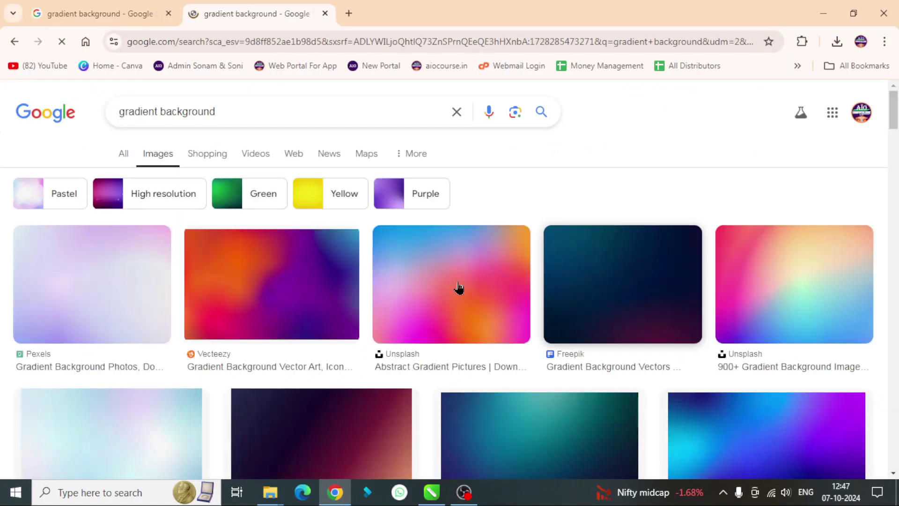
scroll(504, 287, down, 2)
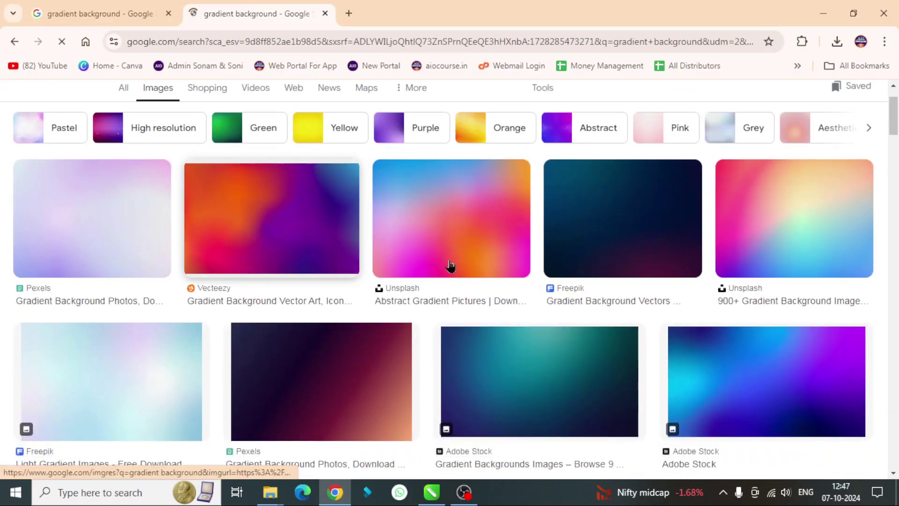
Save the pink-yellow-blue gradient image to Pictures and return to CorelDRAW.
right_click(760, 217)
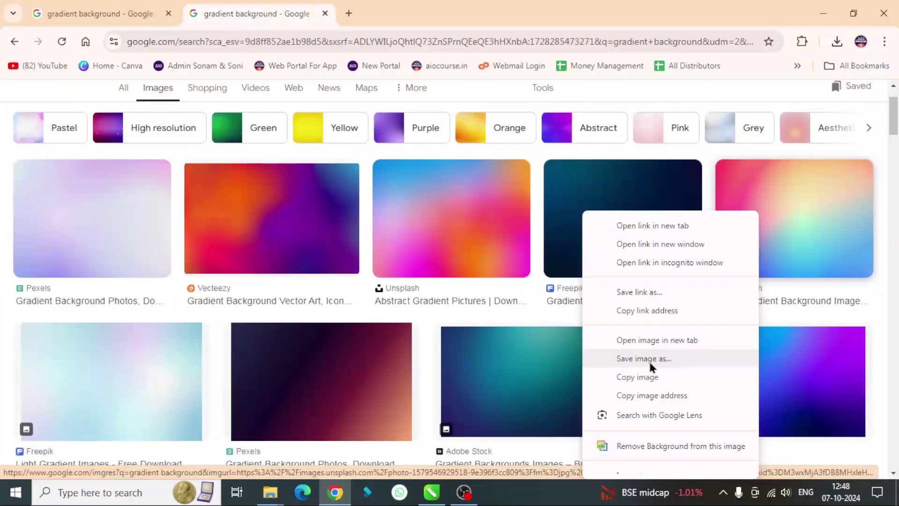
click(650, 360)
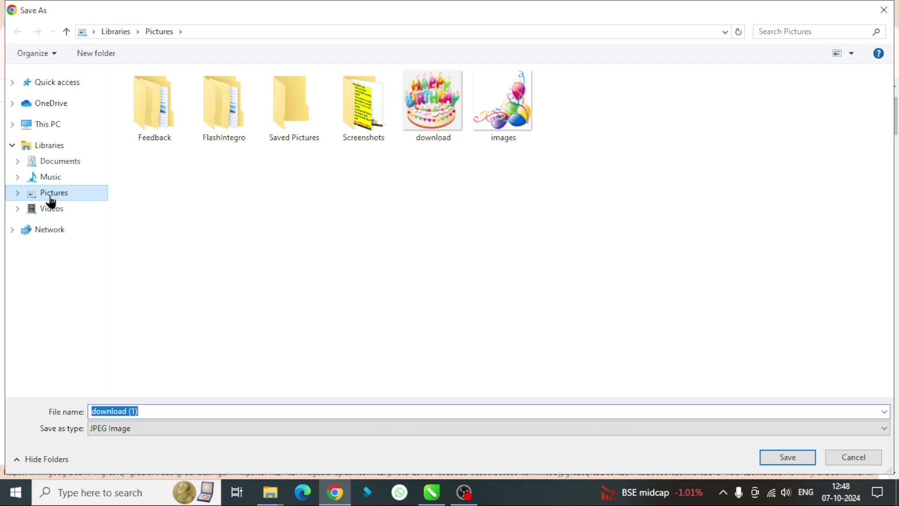
click(785, 457)
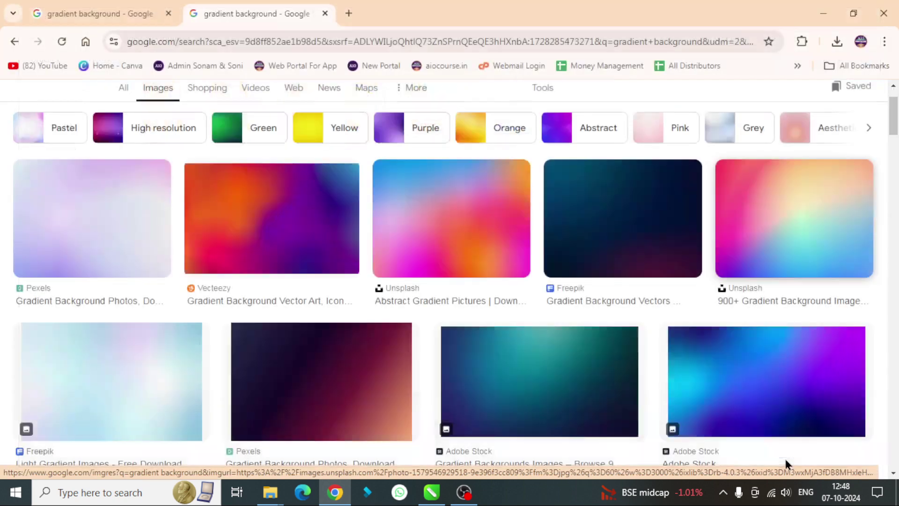
click(432, 492)
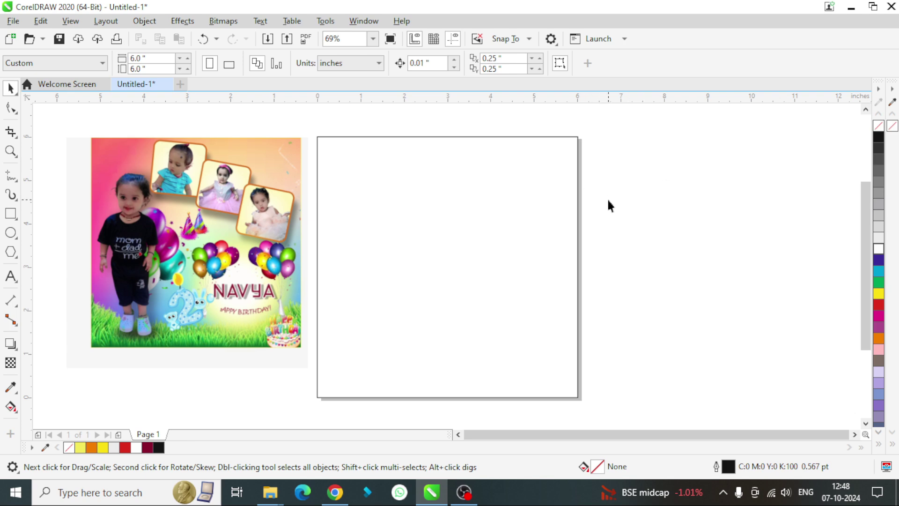
Import 'download (1)' from Pictures as a small image right of the page.
right_click(639, 169)
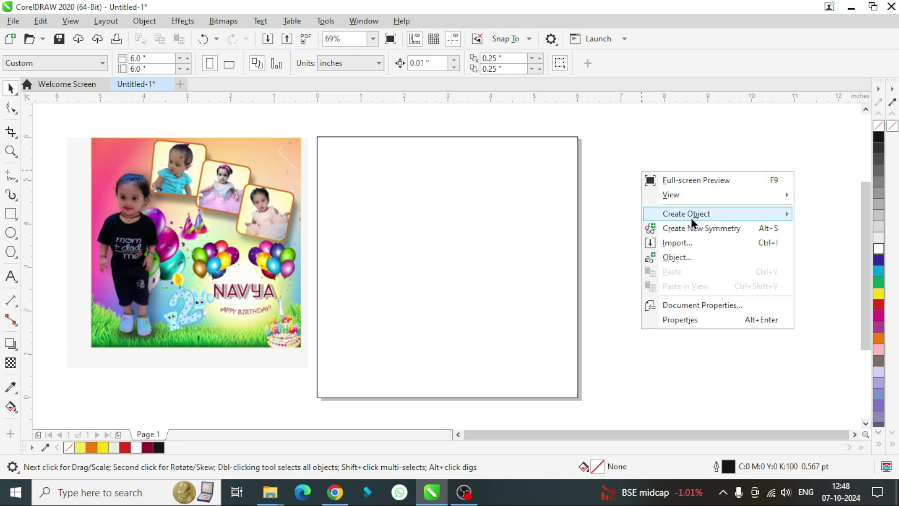
click(689, 246)
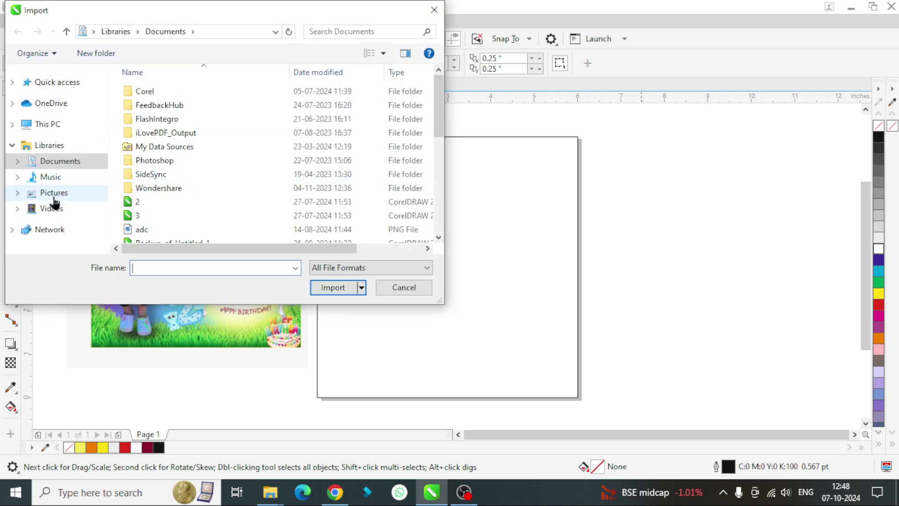
click(54, 194)
double_click(312, 187)
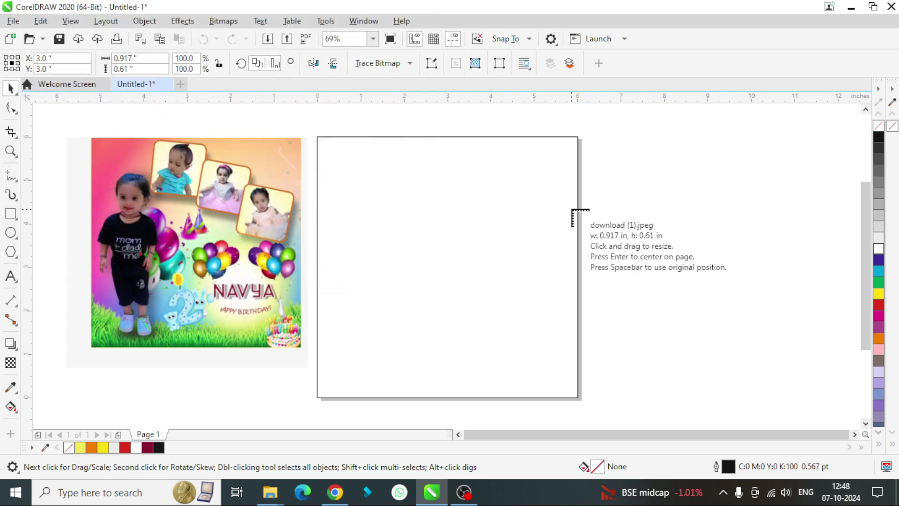
click(629, 214)
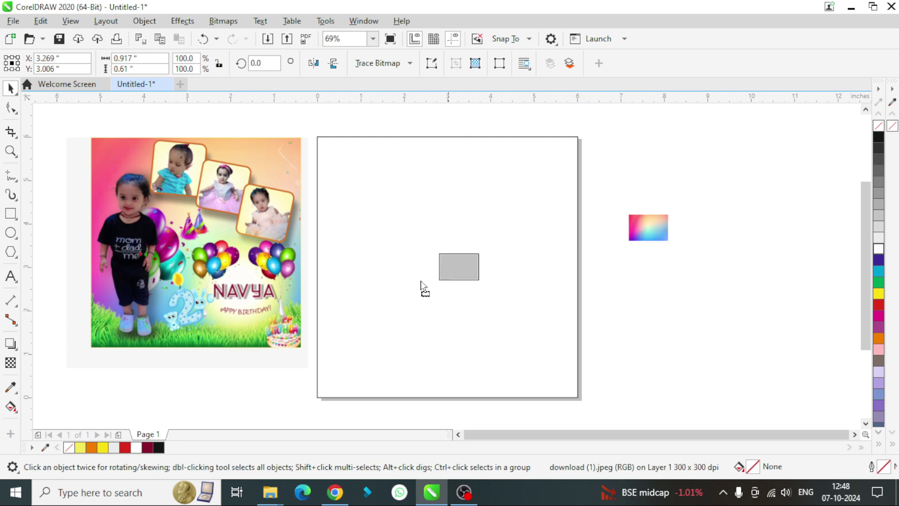
Scale the gradient image up to roughly 9.5 x 6.3 inches, overlapping the page.
mouse_move(421, 281)
mouse_down()
mouse_move(628, 364)
mouse_move(601, 405)
mouse_move(768, 159)
mouse_up()
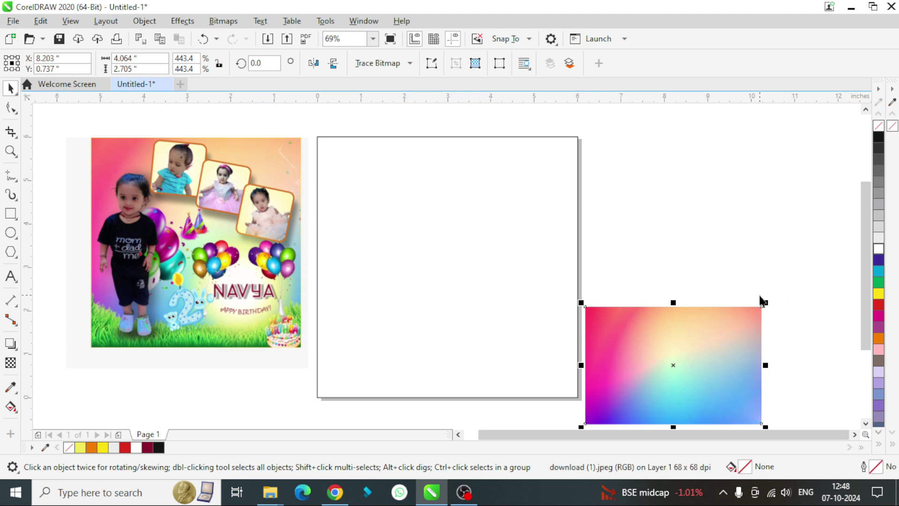
scroll(762, 300, up, 3)
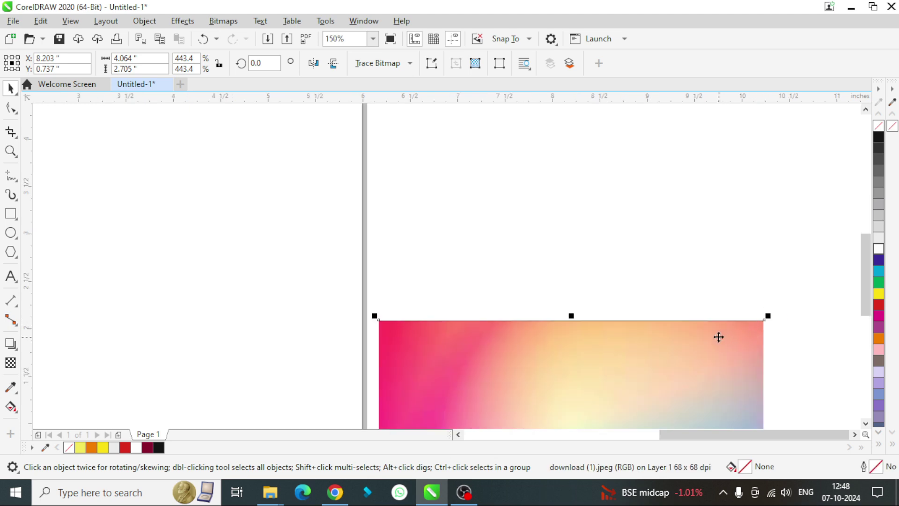
scroll(719, 338, down, 3)
drag(698, 351, 451, 341)
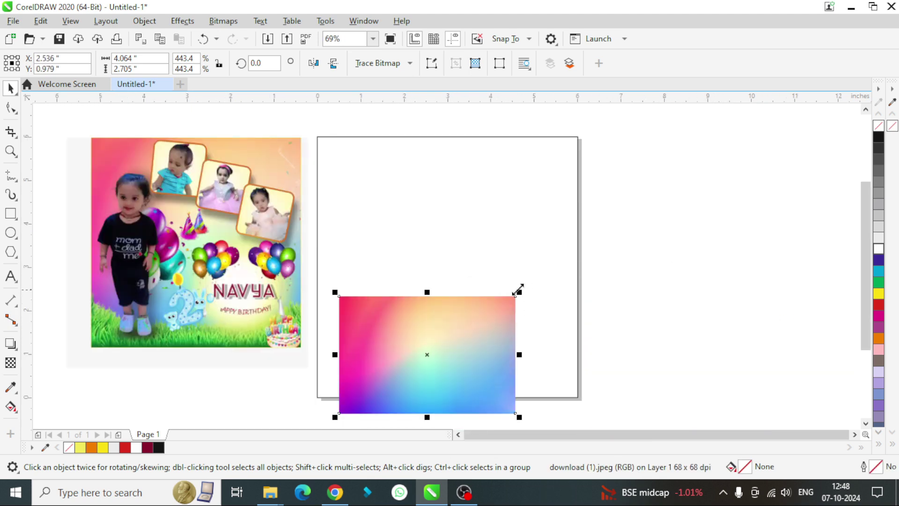
drag(518, 290, 611, 232)
drag(520, 272, 467, 303)
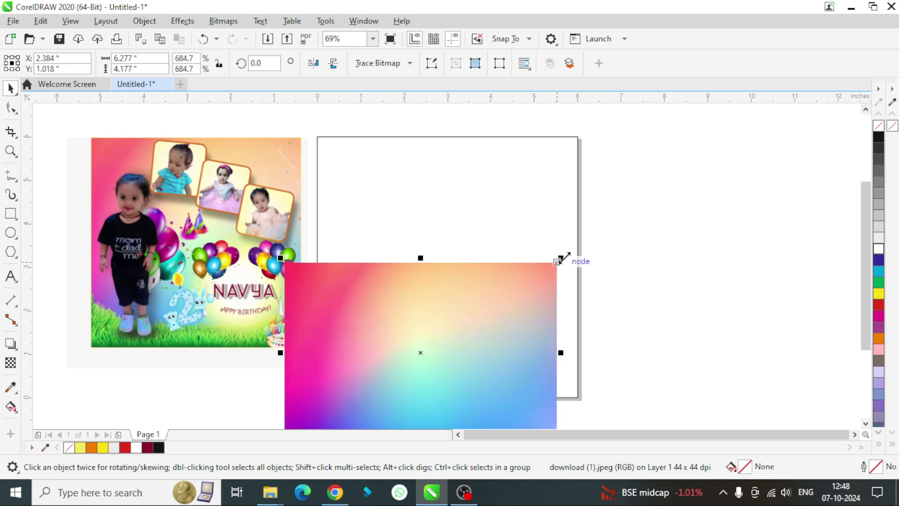
drag(561, 258, 660, 191)
drag(536, 248, 502, 212)
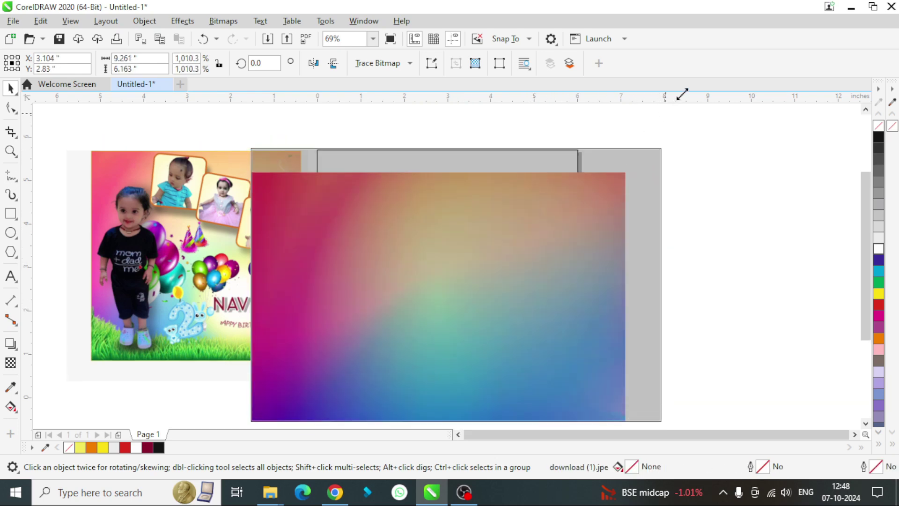
drag(629, 152, 669, 148)
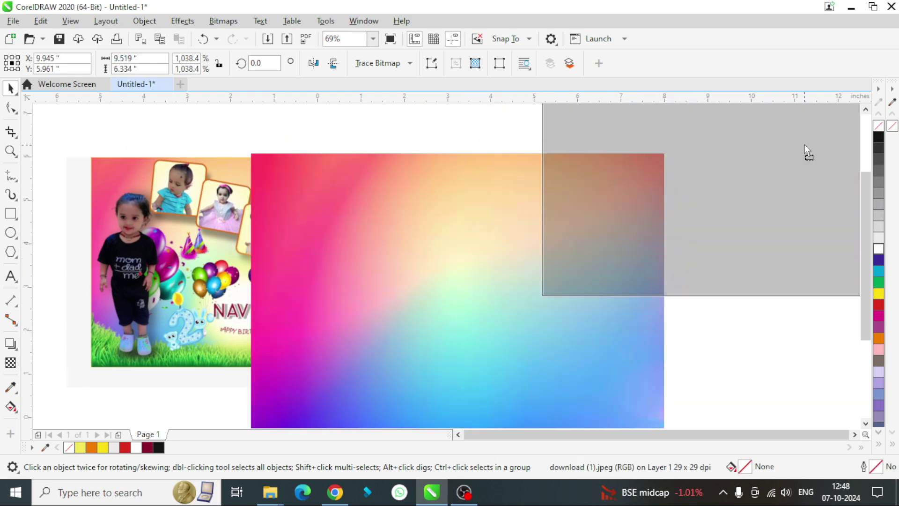
drag(810, 154, 728, 171)
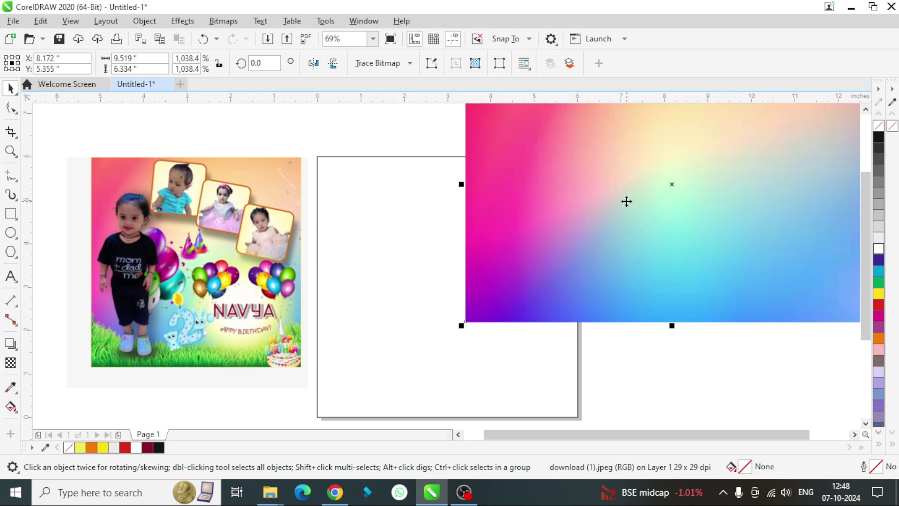
PowerClip the gradient image inside the 6-inch square page rectangle.
right_click(627, 203)
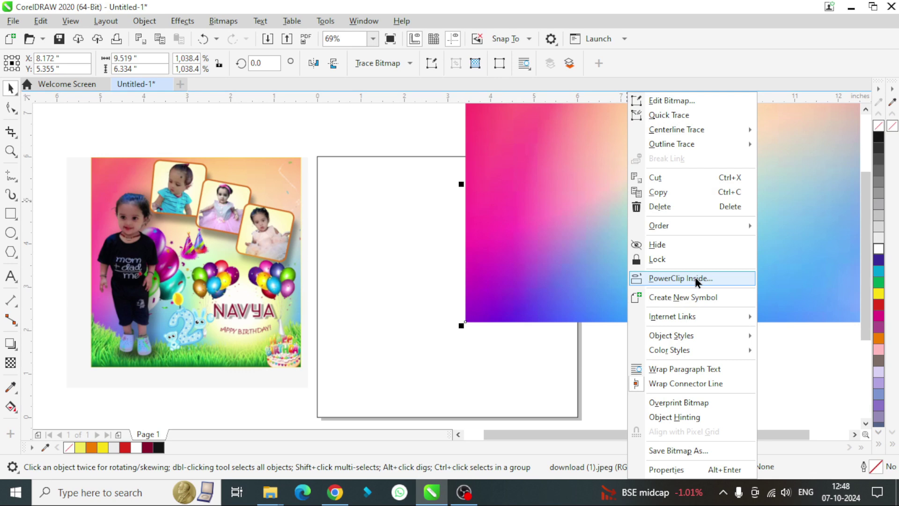
click(696, 279)
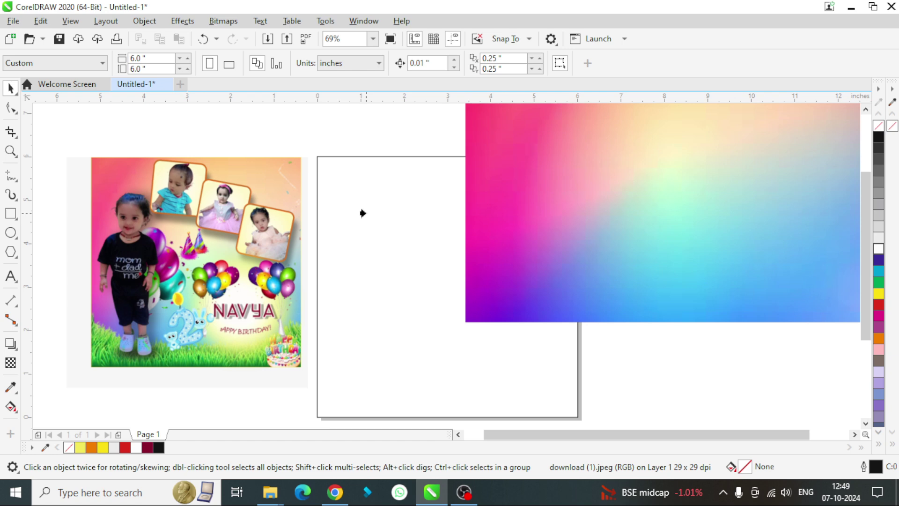
click(362, 213)
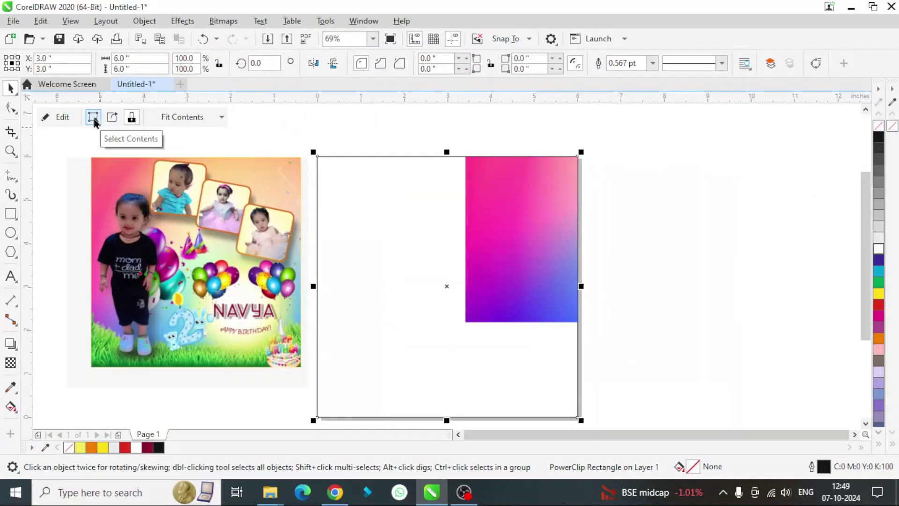
Select the PowerClip contents and move and enlarge the gradient to fill the square.
click(115, 116)
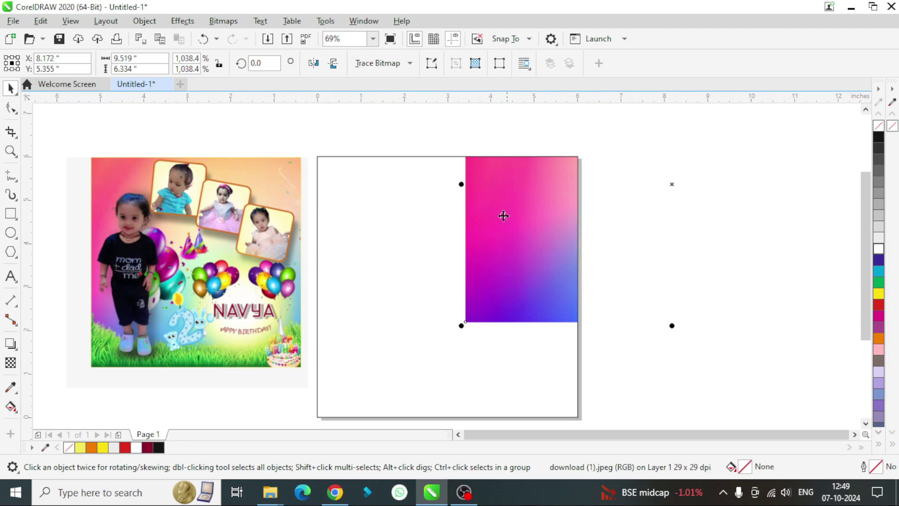
drag(526, 226, 351, 348)
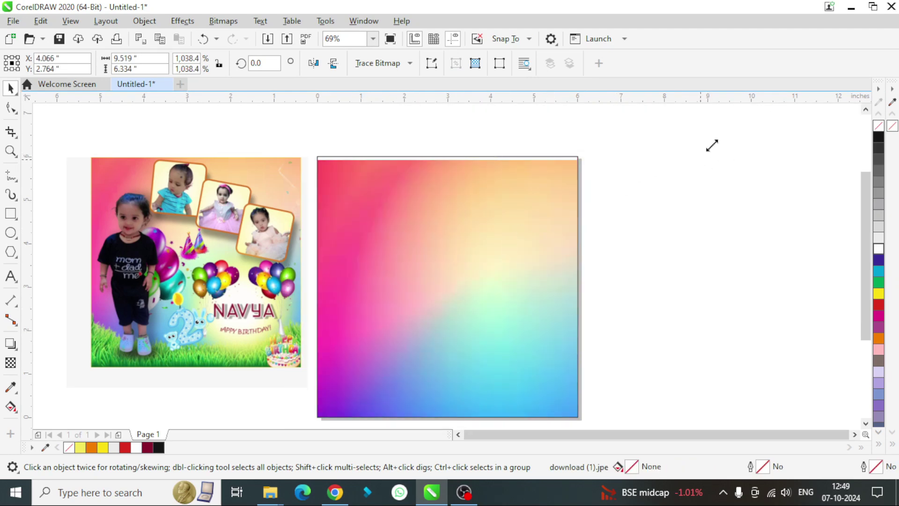
drag(712, 146, 729, 138)
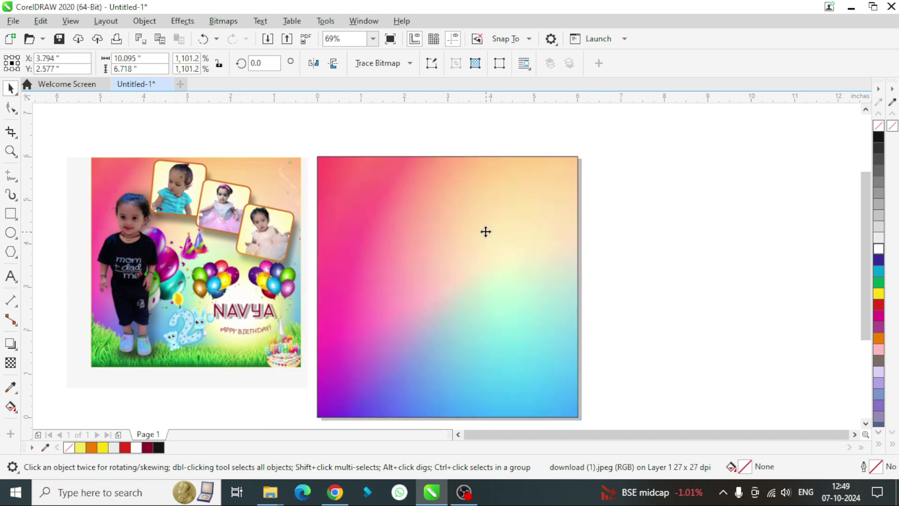
drag(704, 154, 727, 140)
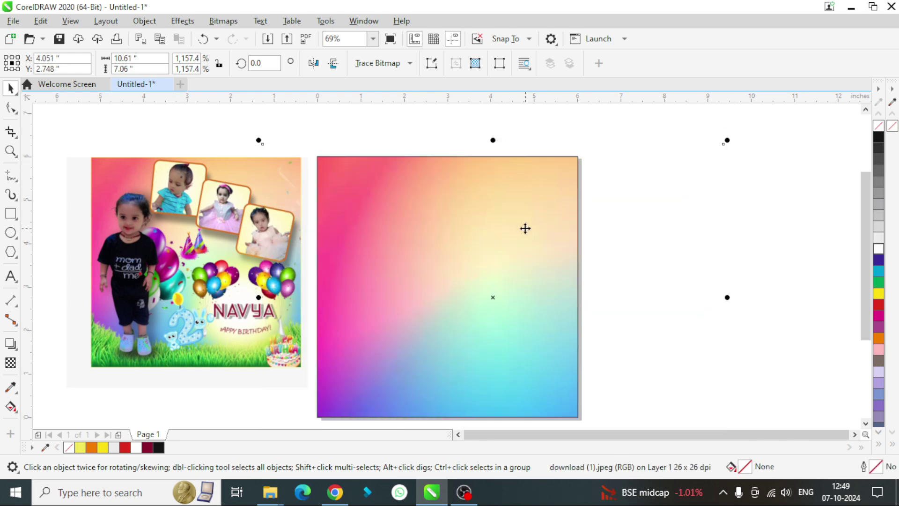
drag(525, 228, 504, 248)
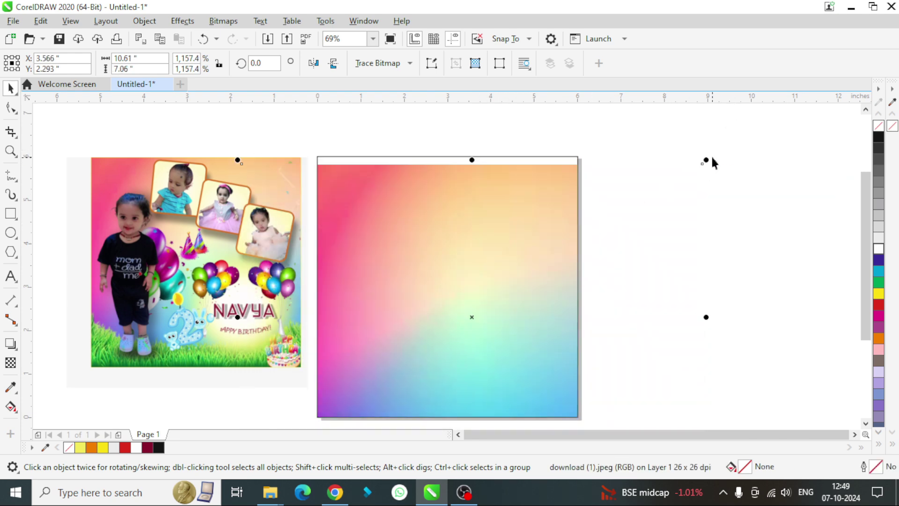
drag(713, 159, 728, 142)
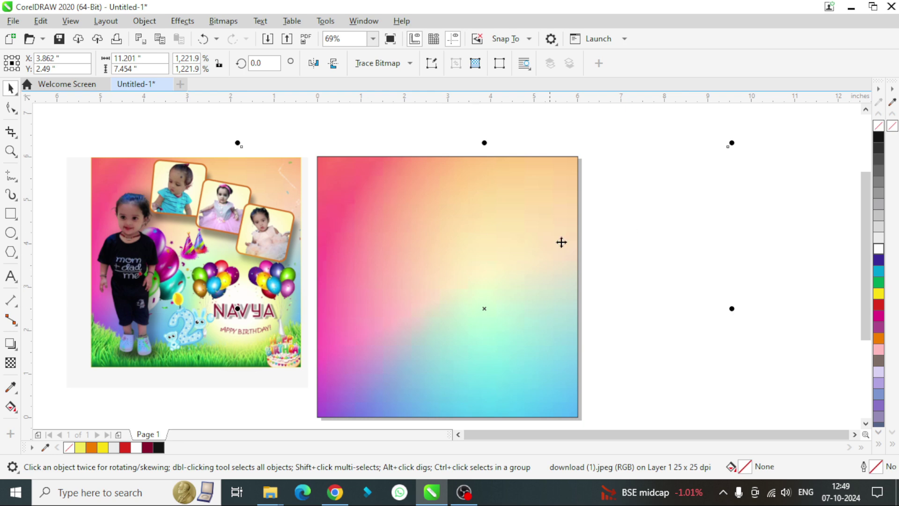
click(744, 185)
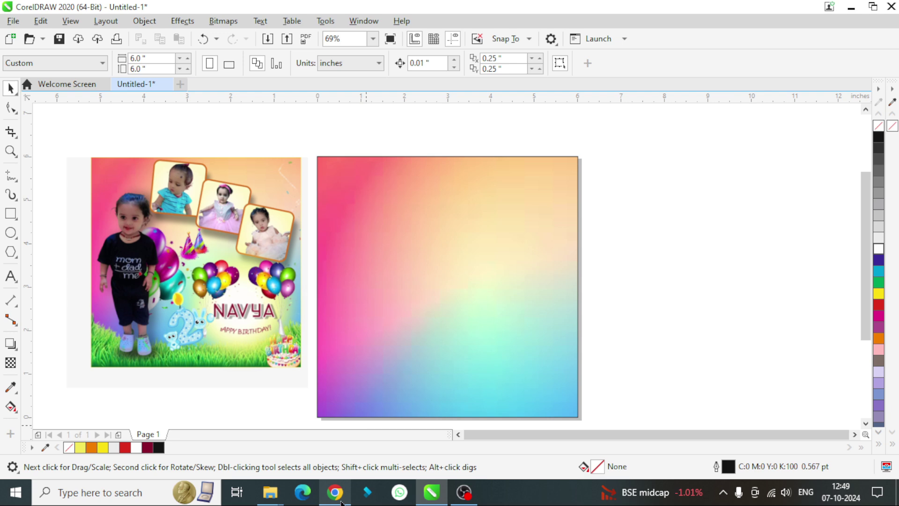
Search Google Images for 'grass png' in a new Chrome tab and browse results.
click(341, 502)
click(348, 14)
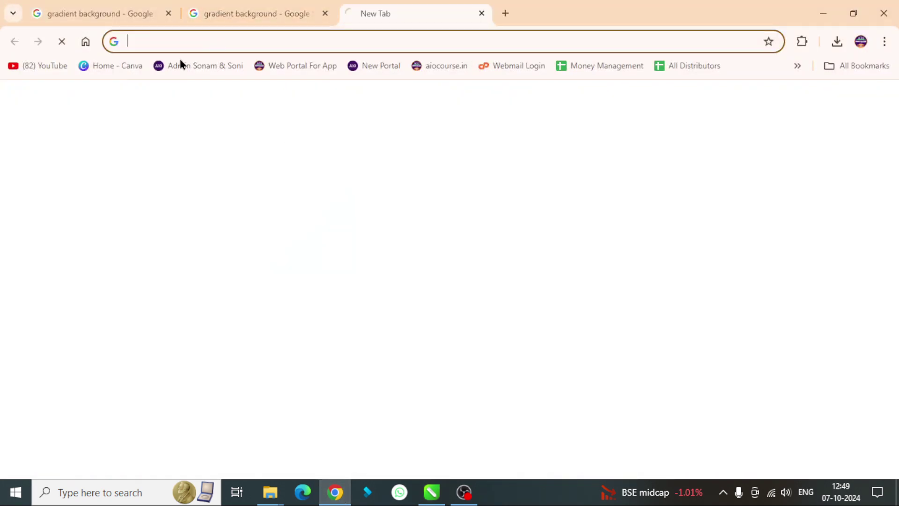
text(gra)
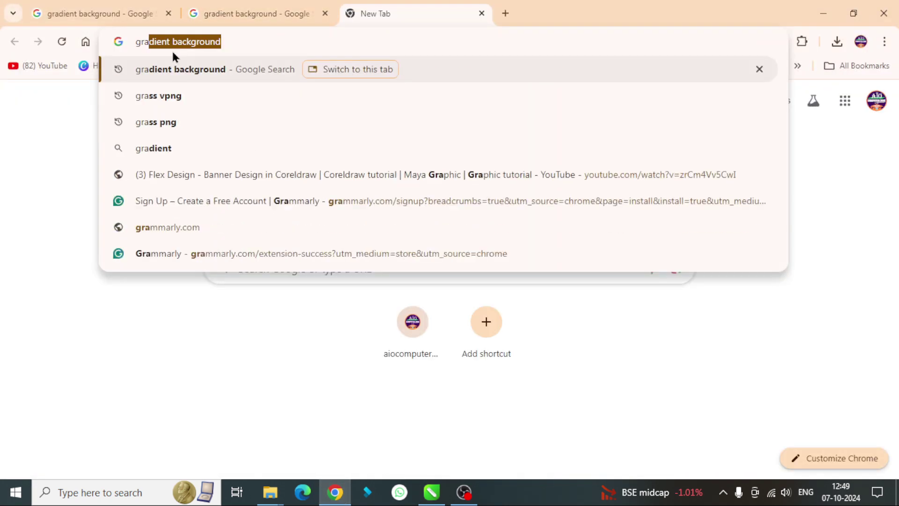
text(ss png)
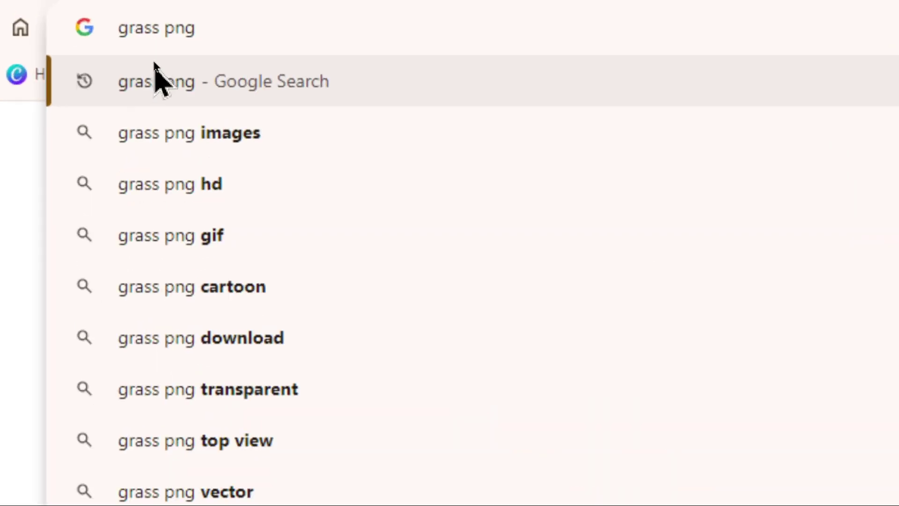
click(176, 66)
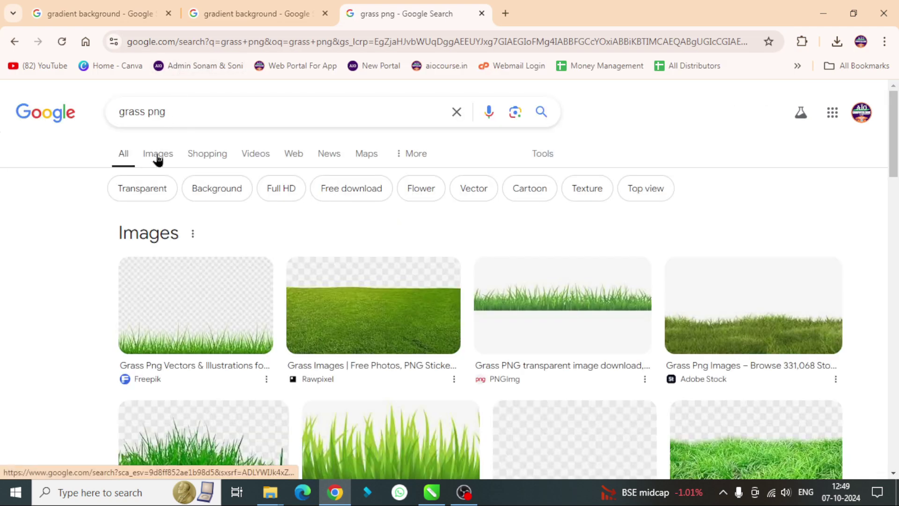
click(158, 159)
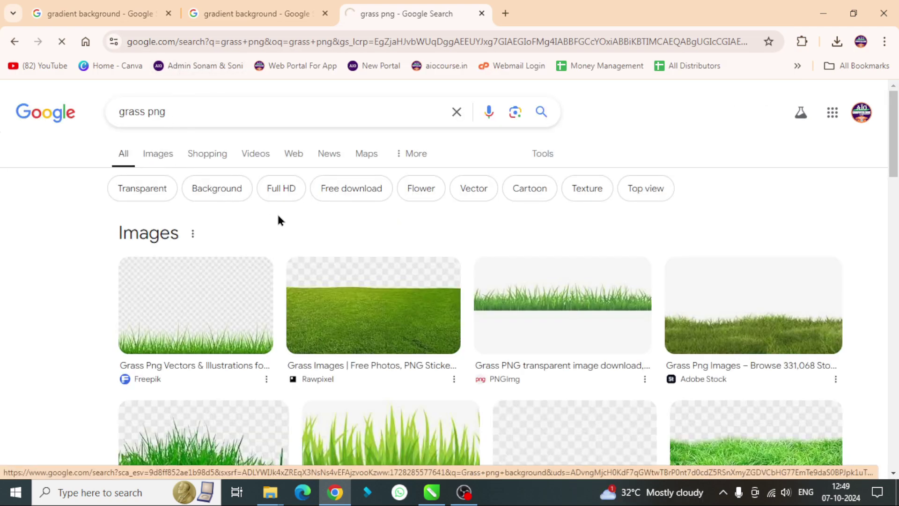
scroll(403, 305, down, 2)
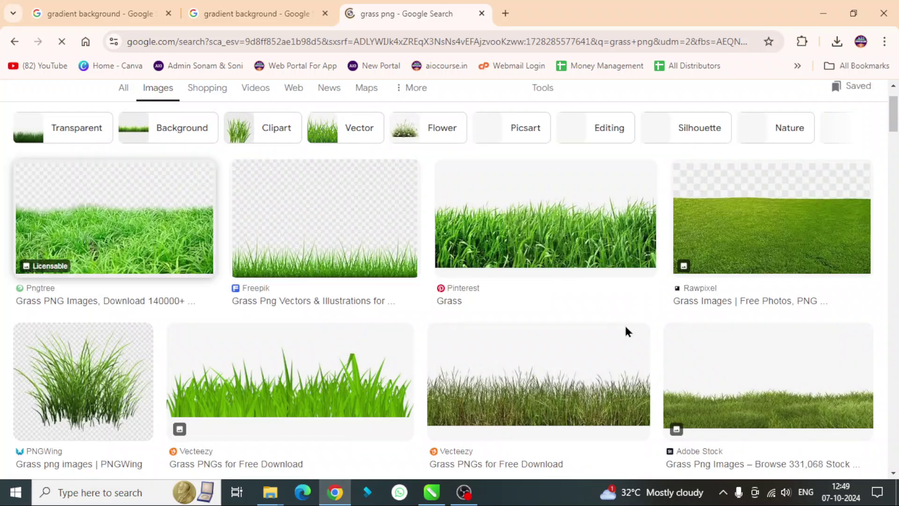
scroll(418, 268, down, 3)
scroll(418, 268, down, 3)
scroll(378, 251, down, 5)
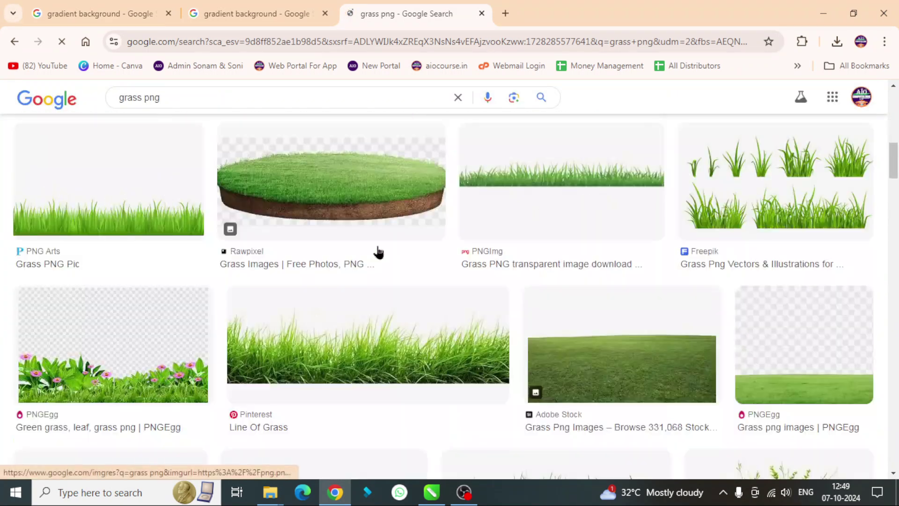
scroll(397, 235, down, 5)
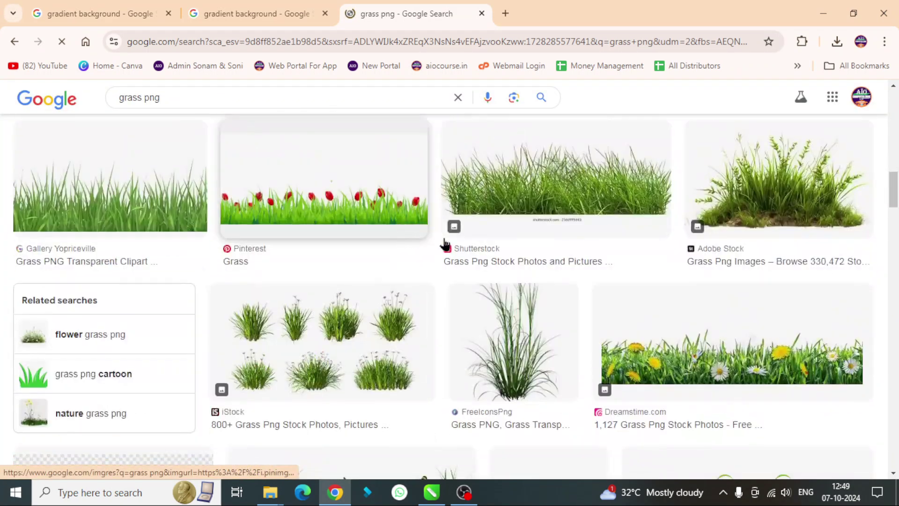
scroll(446, 242, down, 4)
scroll(444, 249, down, 4)
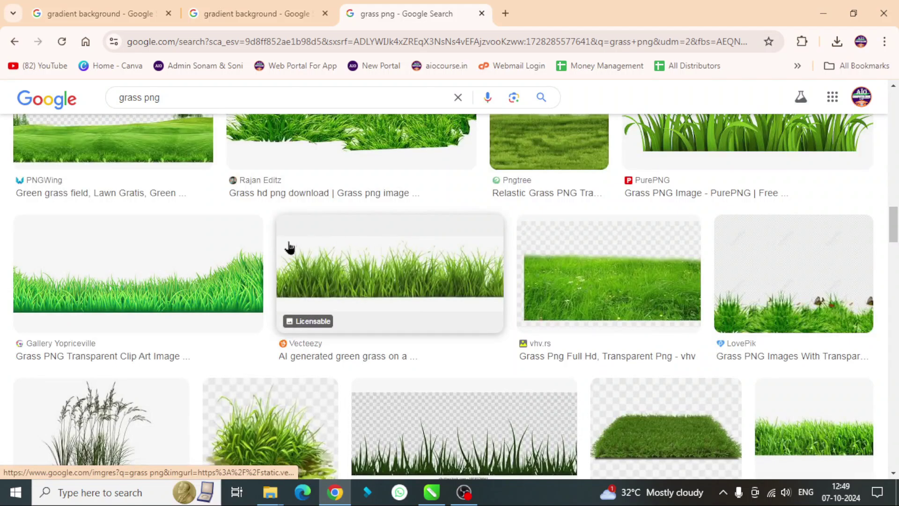
Save a grass image to Pictures and return to CorelDRAW.
right_click(99, 282)
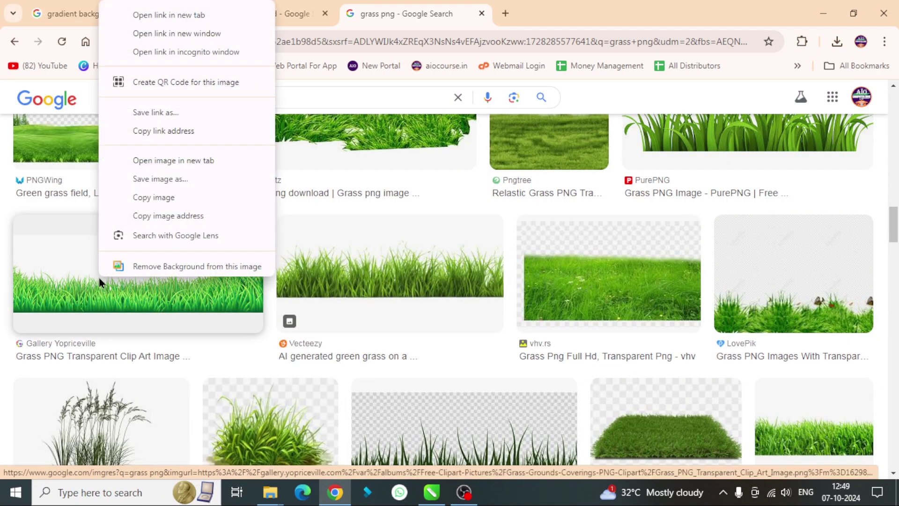
click(166, 180)
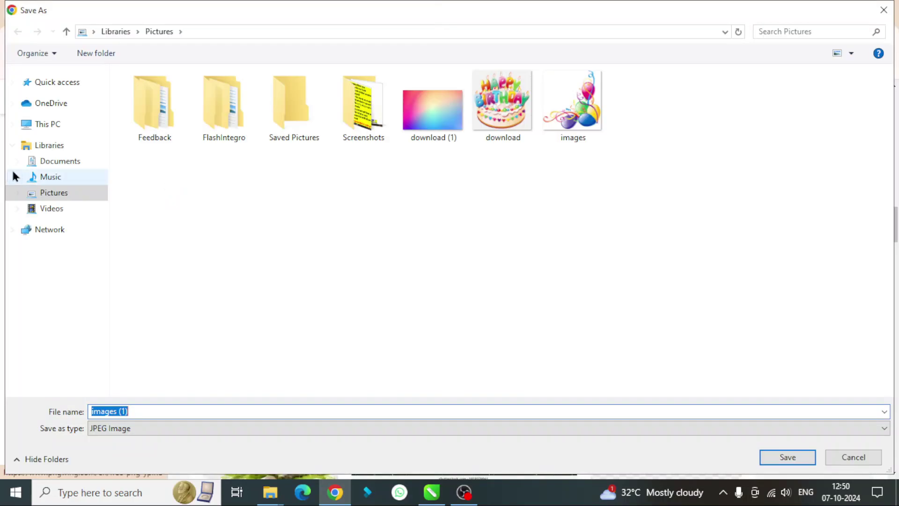
click(788, 458)
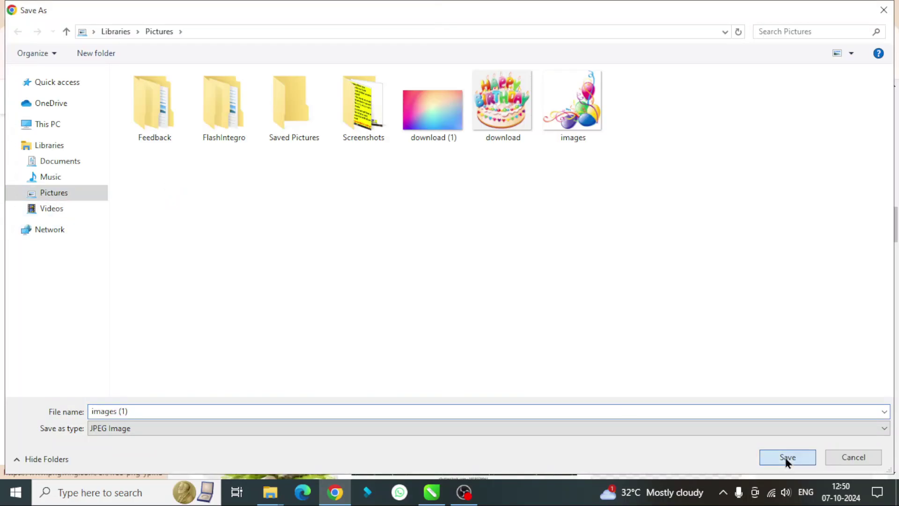
click(431, 493)
Import 'images (1)' grass picture and drag it across the page's lower portion.
right_click(636, 156)
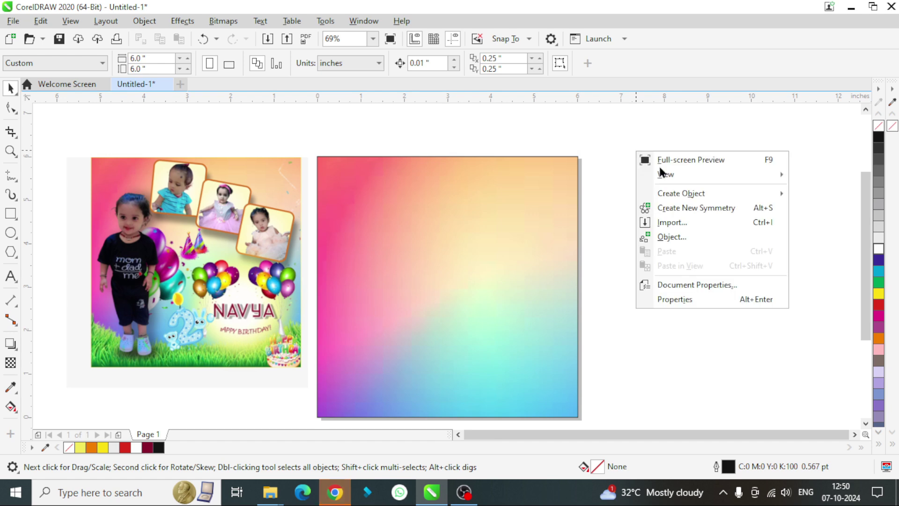
click(674, 219)
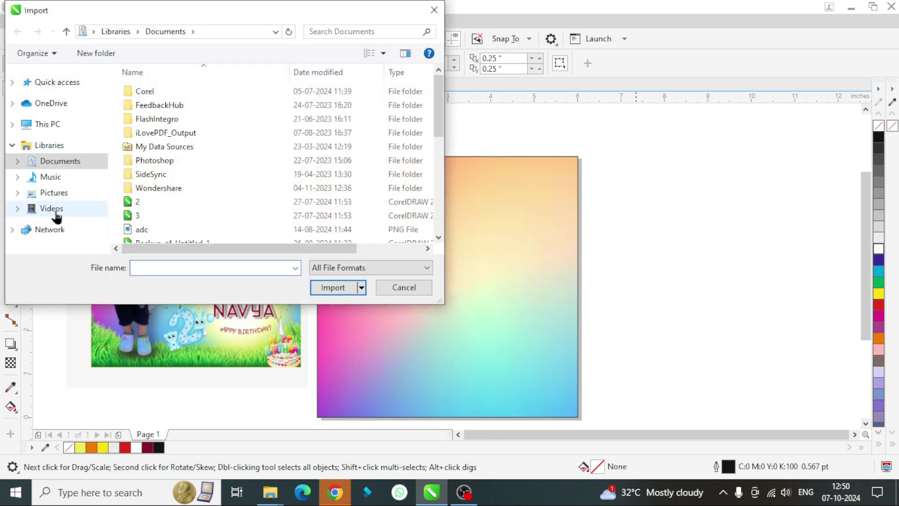
click(54, 193)
scroll(327, 170, down, 5)
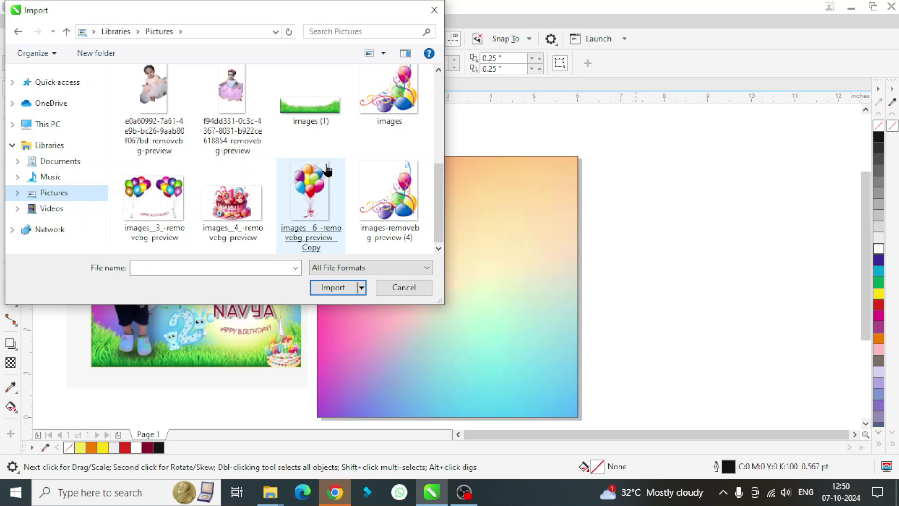
double_click(318, 117)
drag(545, 203, 806, 275)
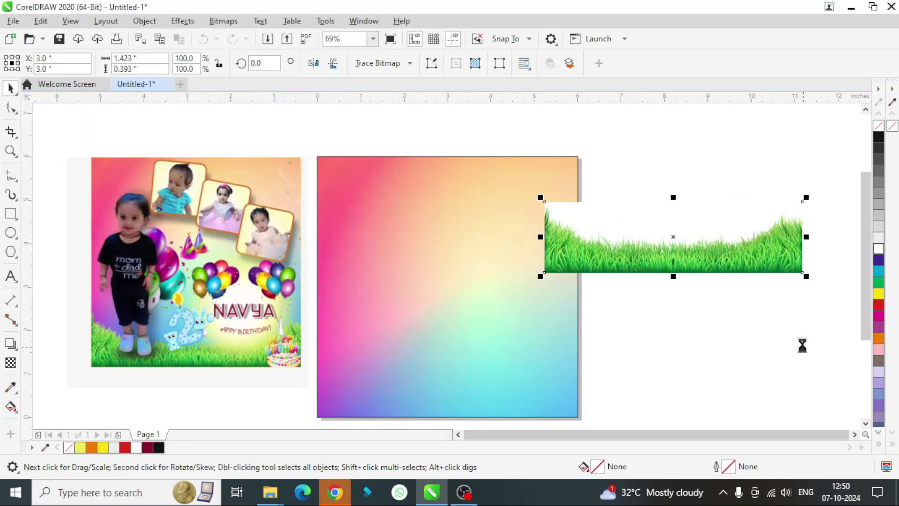
drag(716, 245, 489, 346)
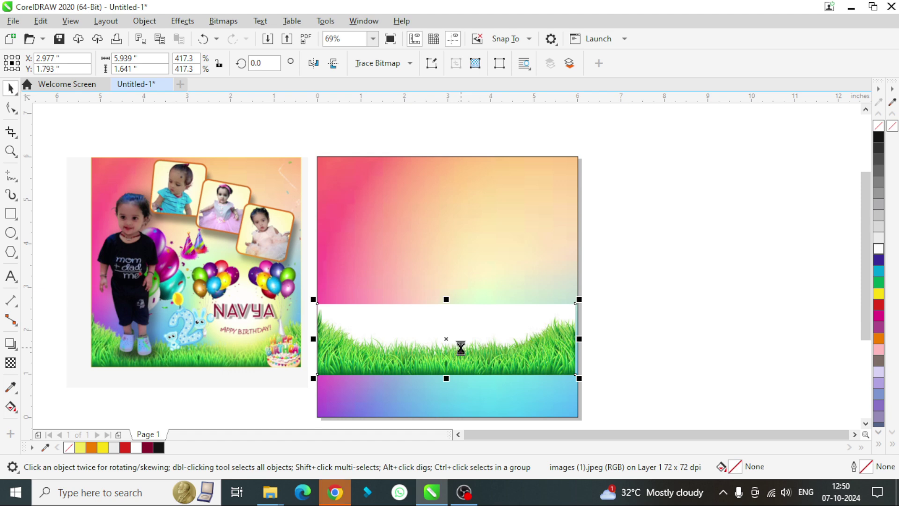
key(Delete)
Open the remove.bg upload page in a new browser tab.
click(336, 484)
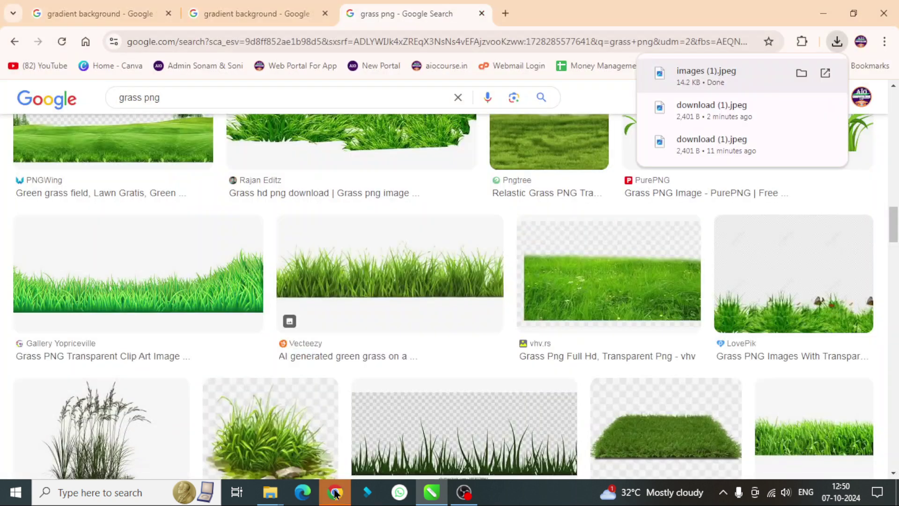
click(504, 14)
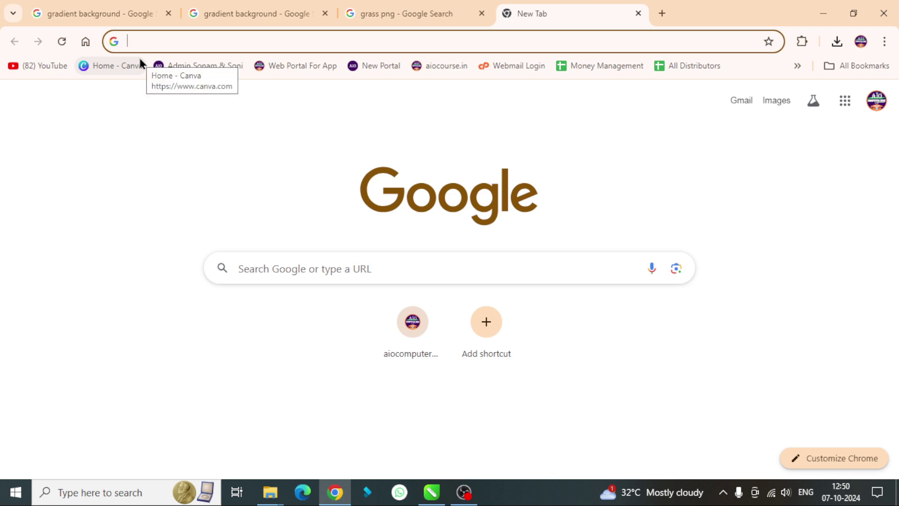
text(remove.bg/upload)
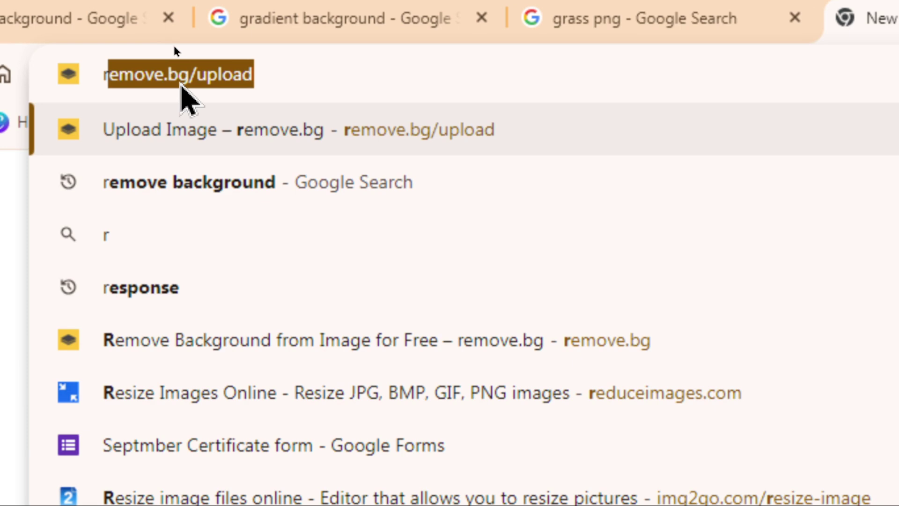
key(Return)
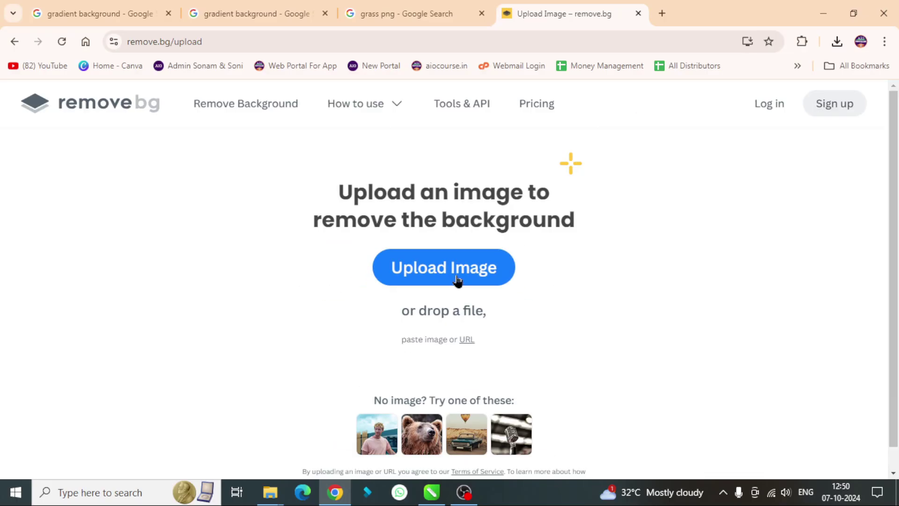
Upload the 'images (1)' grass picture, download the background-free result and open it.
click(455, 279)
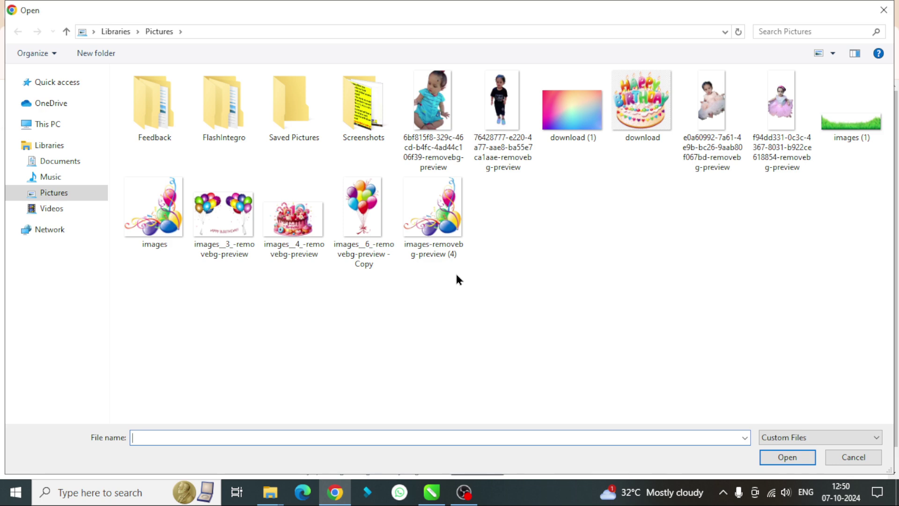
double_click(844, 119)
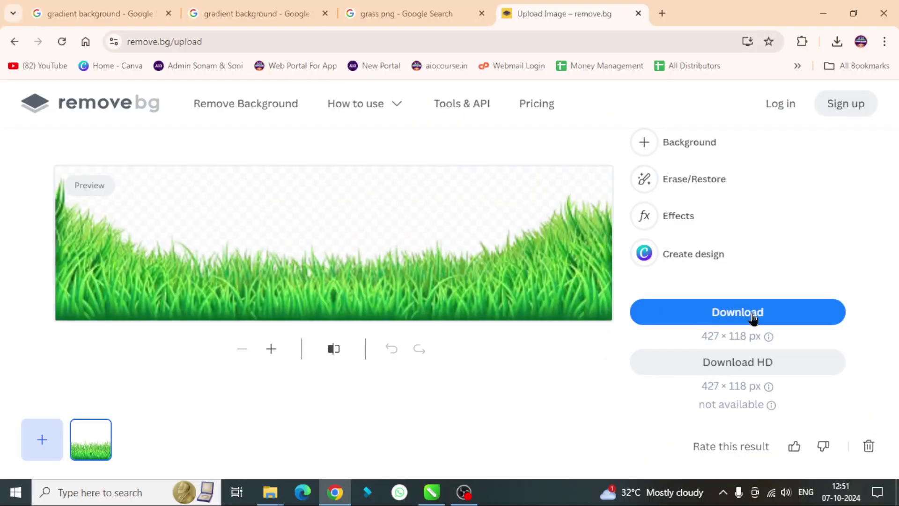
click(749, 313)
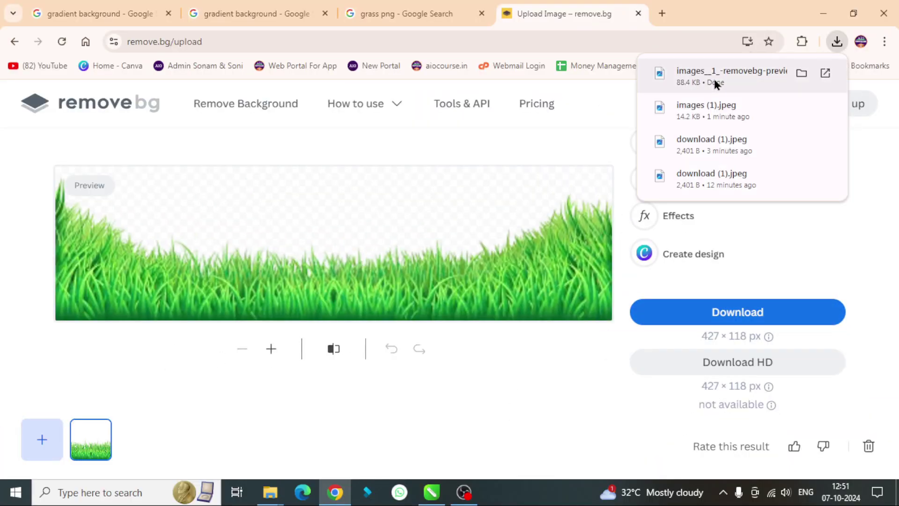
click(715, 80)
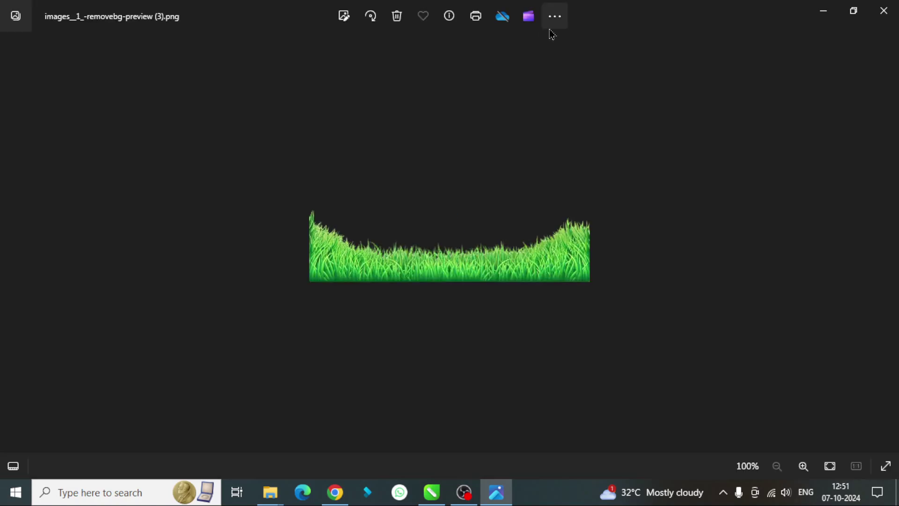
Save a copy of the grass cut-out as a PNG in Pictures, then return to CorelDRAW.
click(554, 28)
click(394, 55)
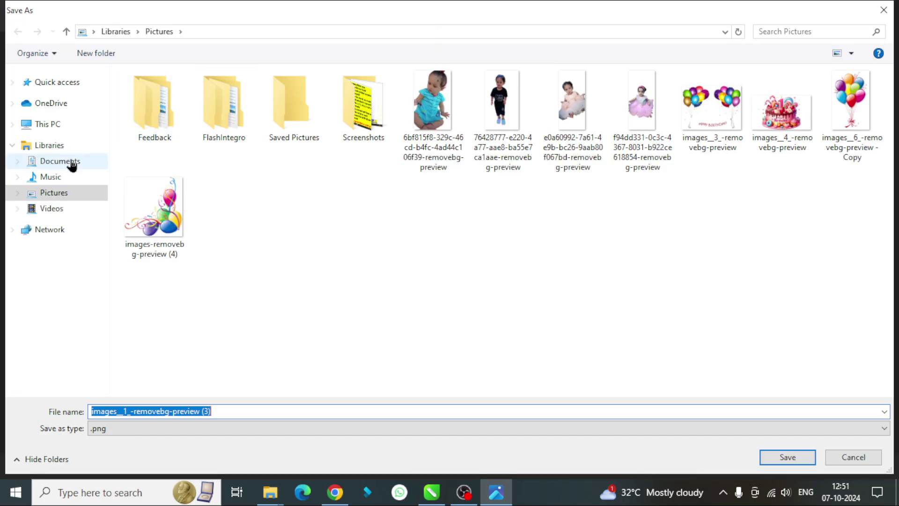
click(794, 460)
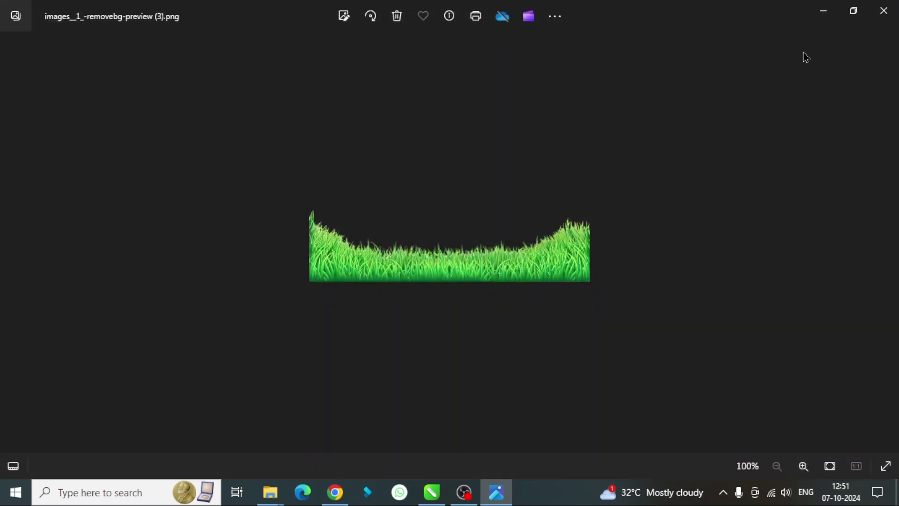
click(431, 492)
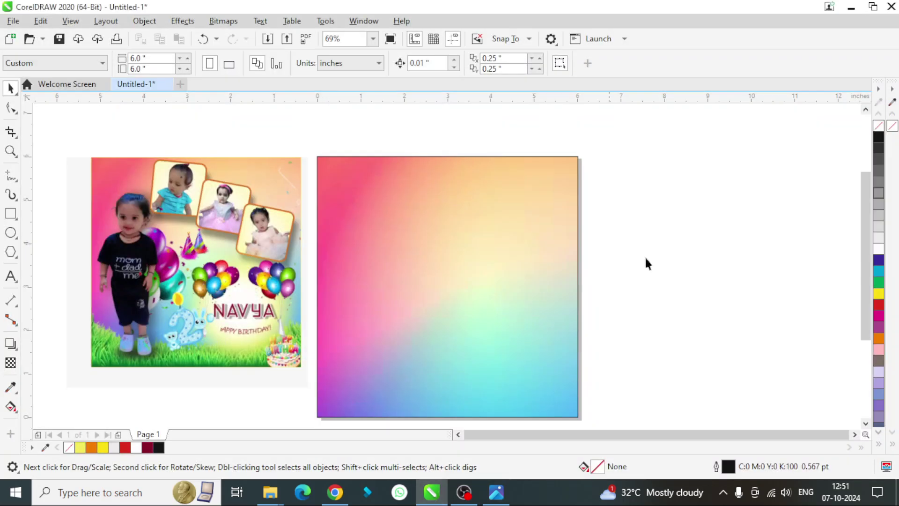
Import the grass cut-out PNG from Pictures onto the canvas.
right_click(654, 156)
click(688, 228)
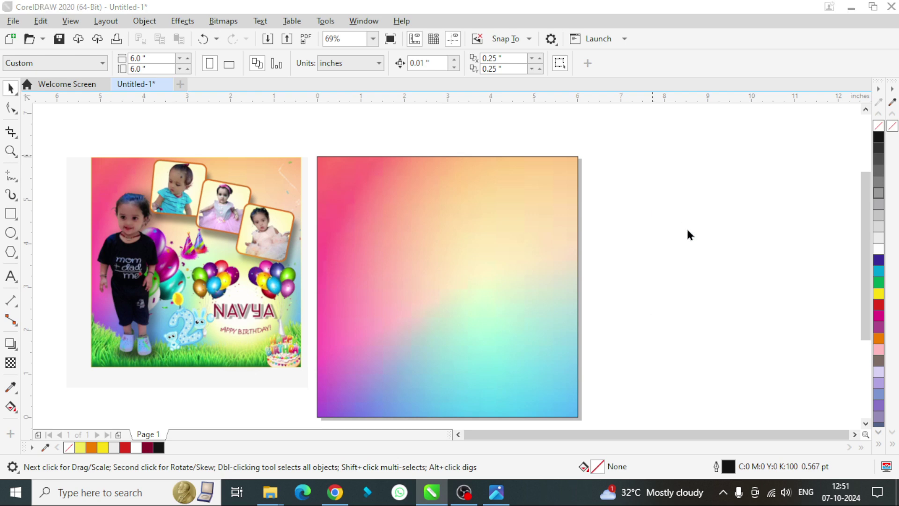
click(51, 192)
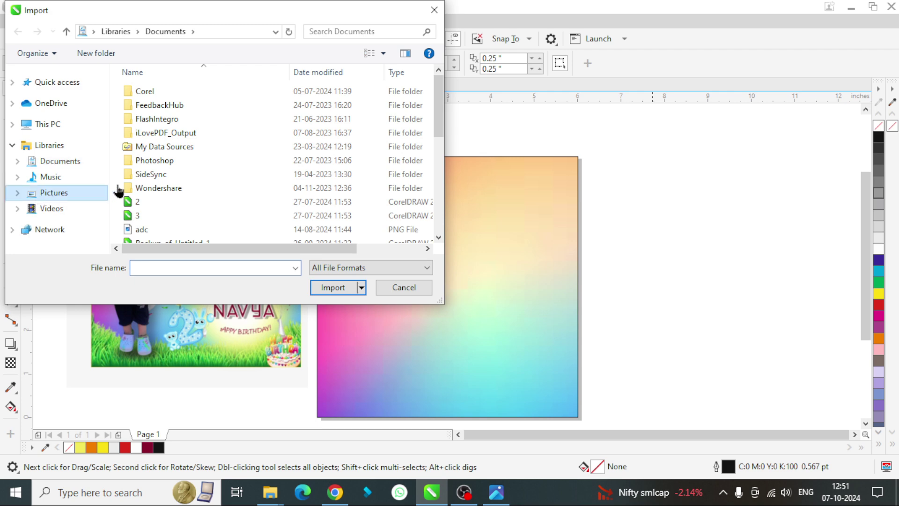
scroll(328, 169, down, 5)
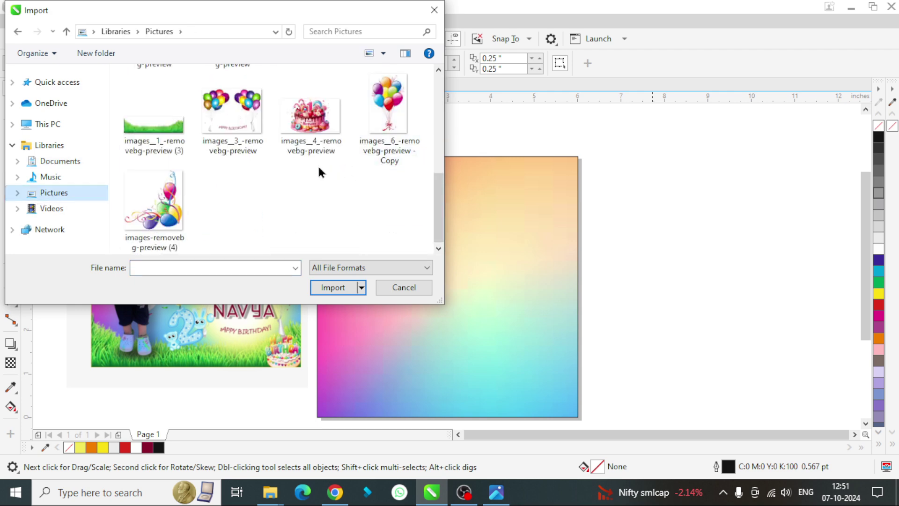
double_click(152, 117)
click(560, 255)
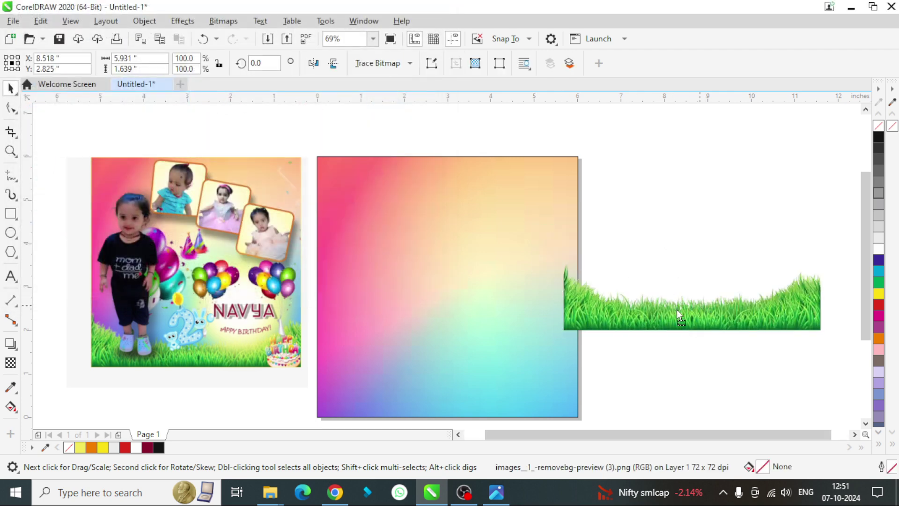
Move the grass to the square's bottom edge, widen it, and PowerClip it inside the square.
drag(676, 309, 446, 397)
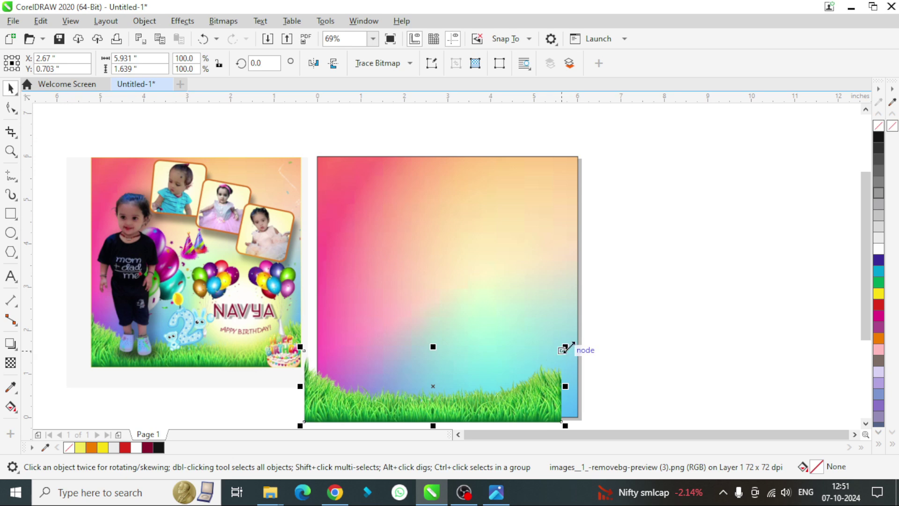
drag(566, 347, 590, 340)
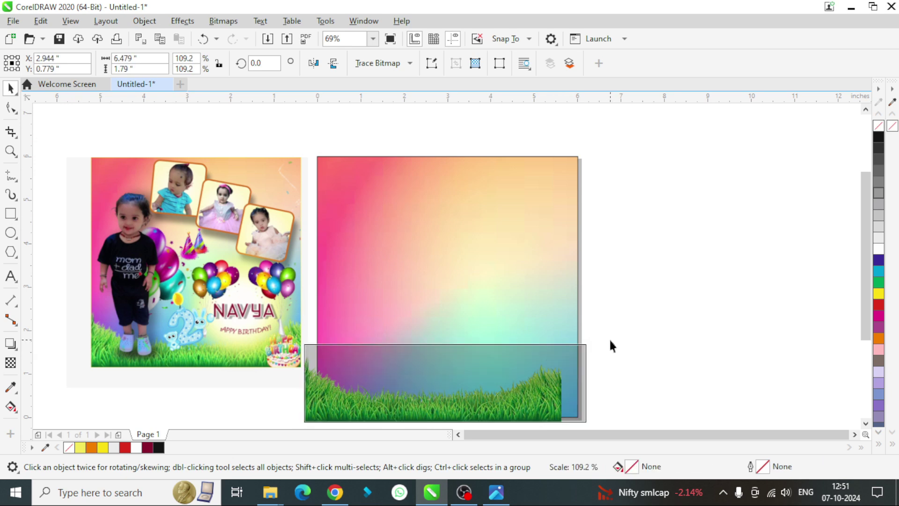
right_click(453, 399)
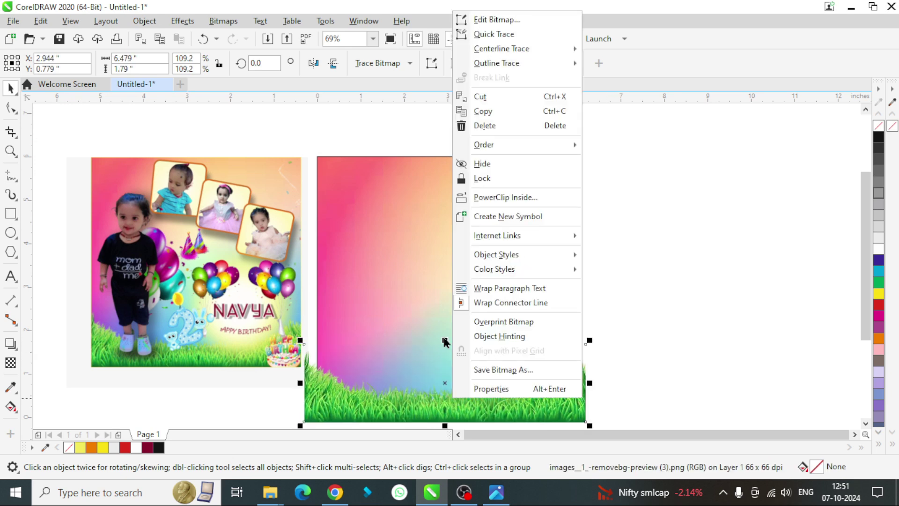
click(518, 196)
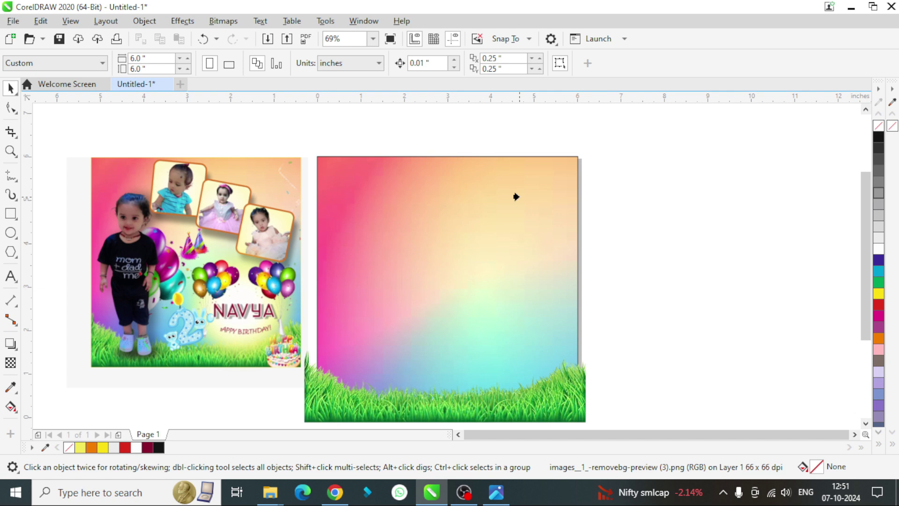
click(433, 214)
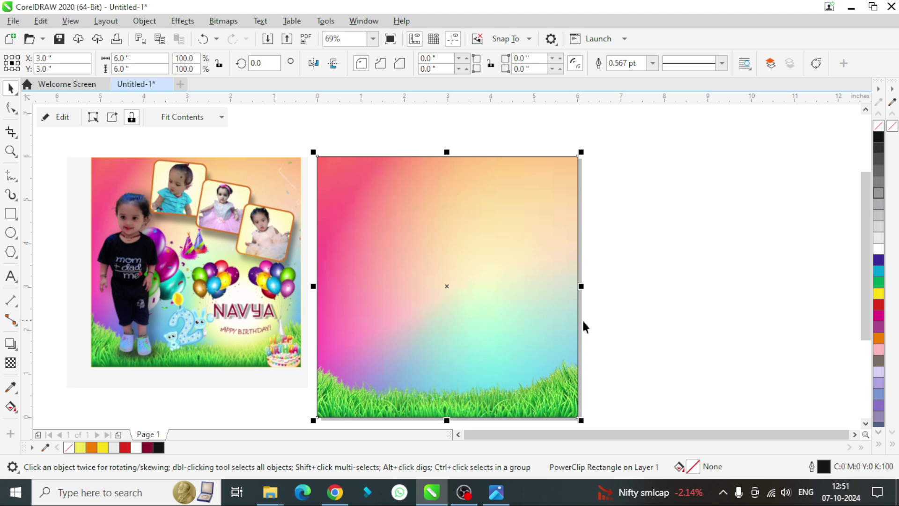
click(672, 258)
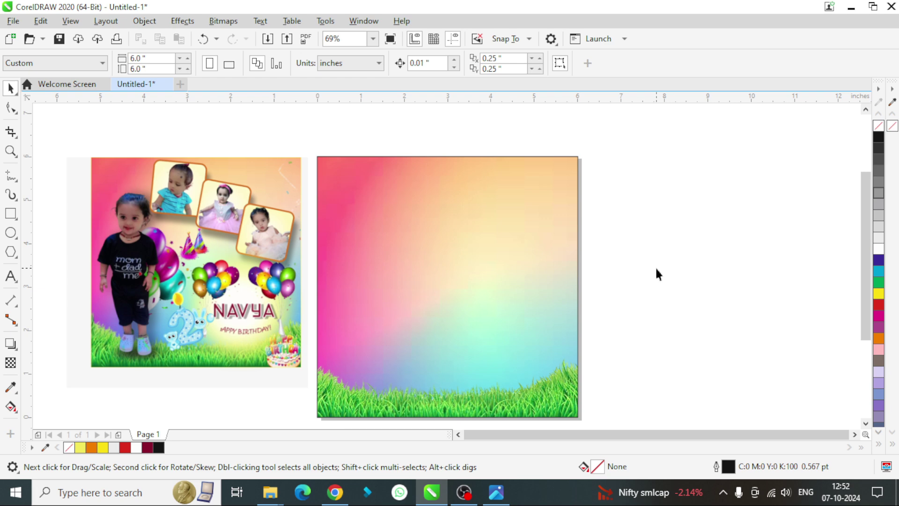
Import the blue-shirt and black-shirt child photos and place them beside the page.
right_click(636, 161)
click(679, 237)
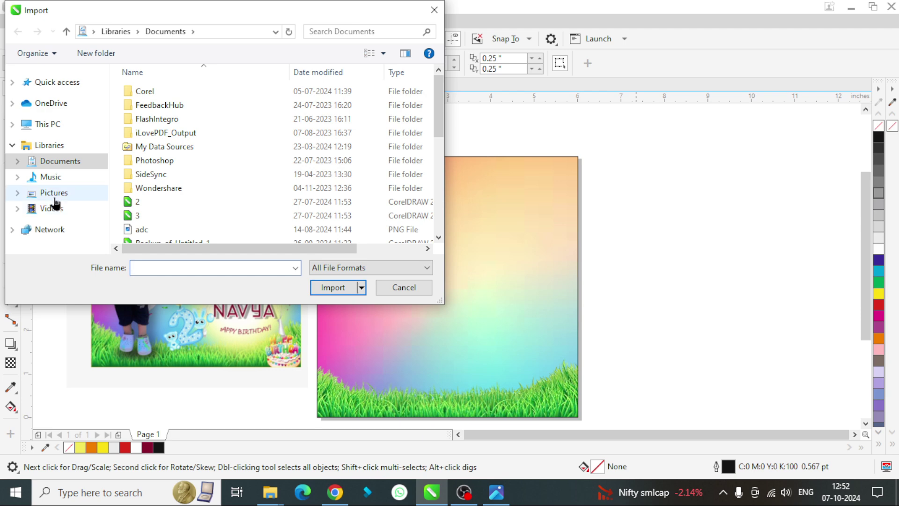
click(54, 193)
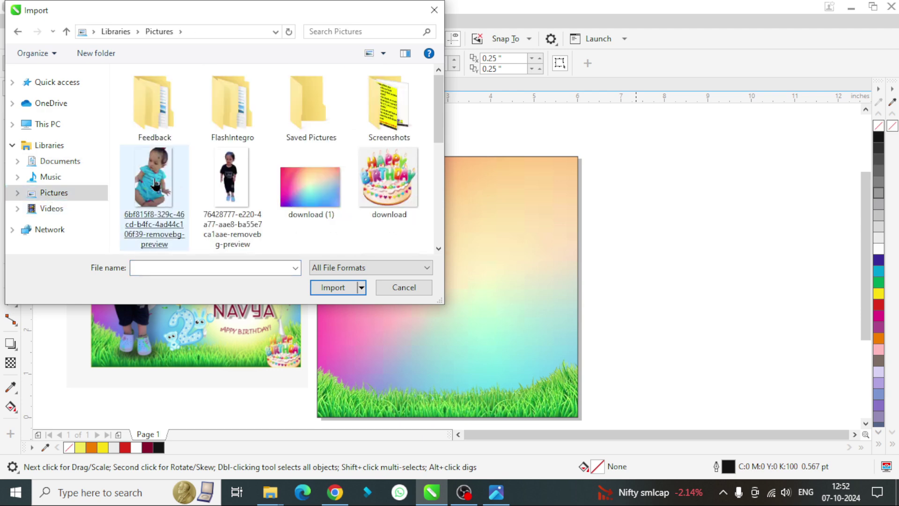
click(150, 184)
ctrl+click(218, 172)
click(330, 284)
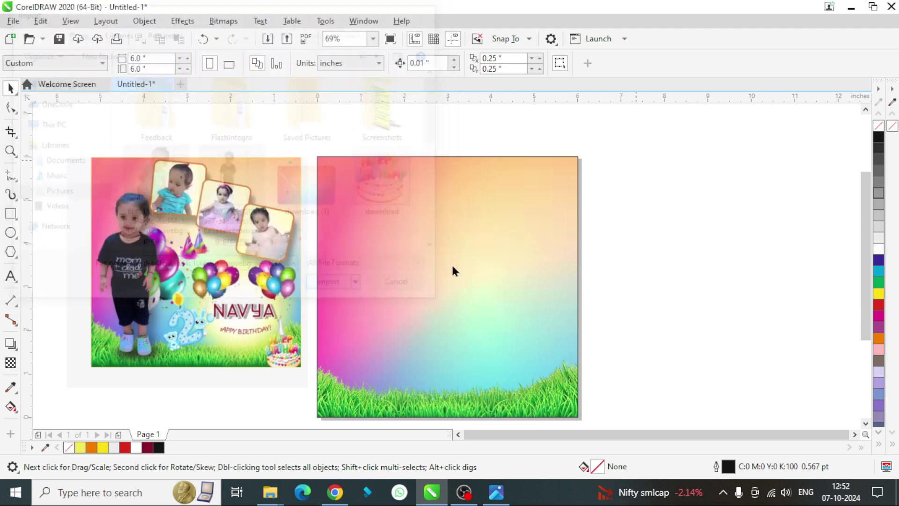
drag(619, 158, 700, 283)
drag(726, 167, 781, 261)
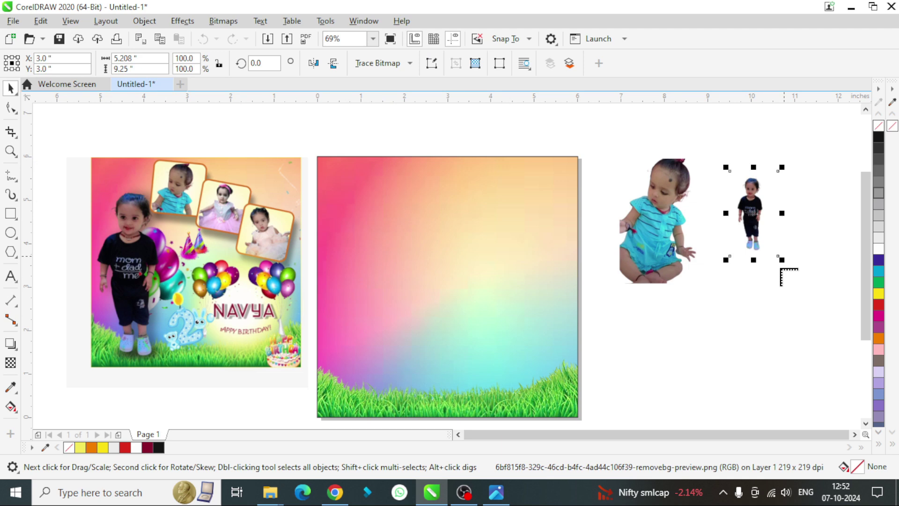
Import the white-dress and pink-dress baby photos and place them on the canvas.
right_click(632, 332)
key(Escape)
right_click(621, 359)
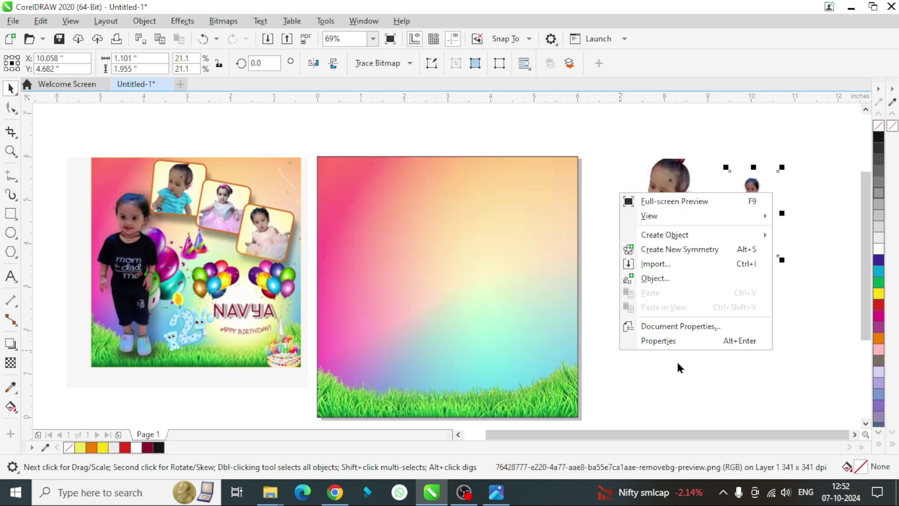
click(653, 248)
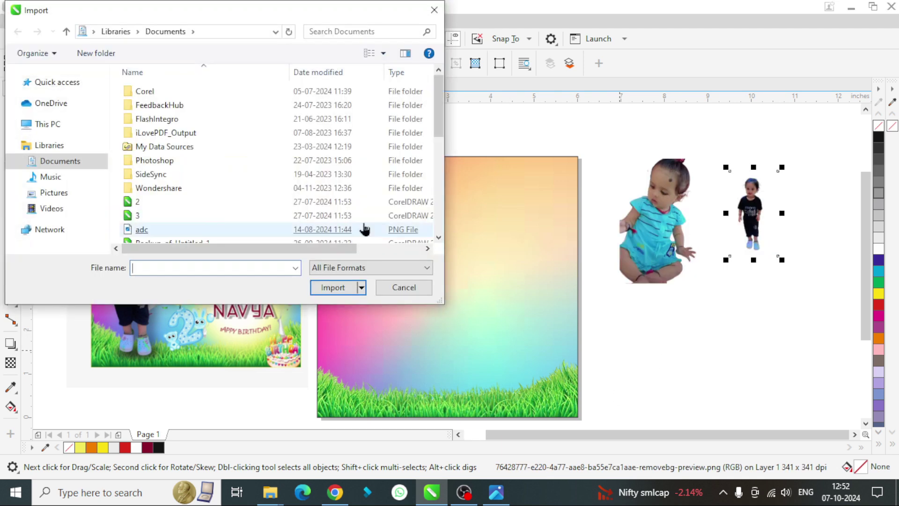
click(54, 193)
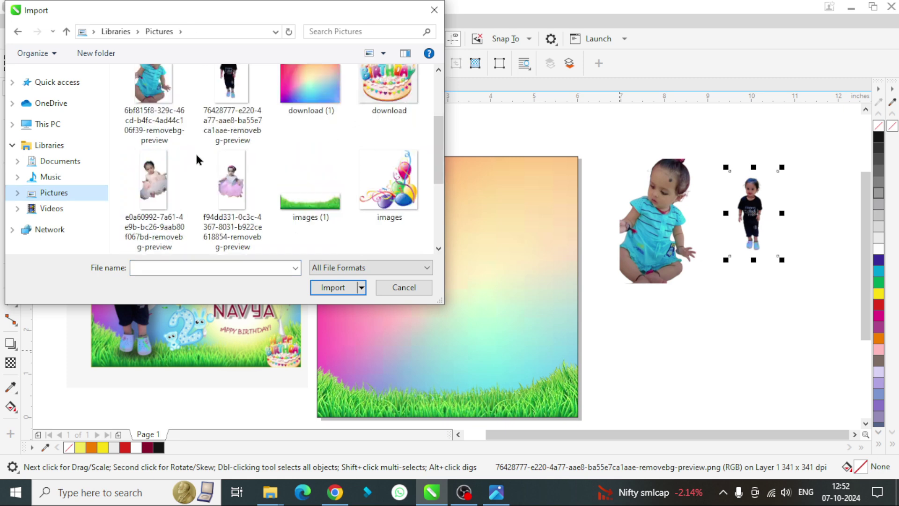
click(155, 183)
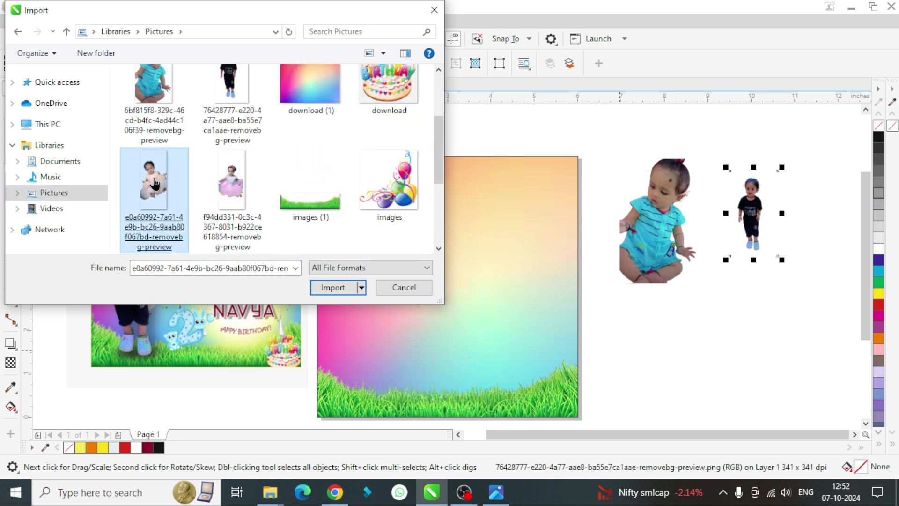
ctrl+click(231, 180)
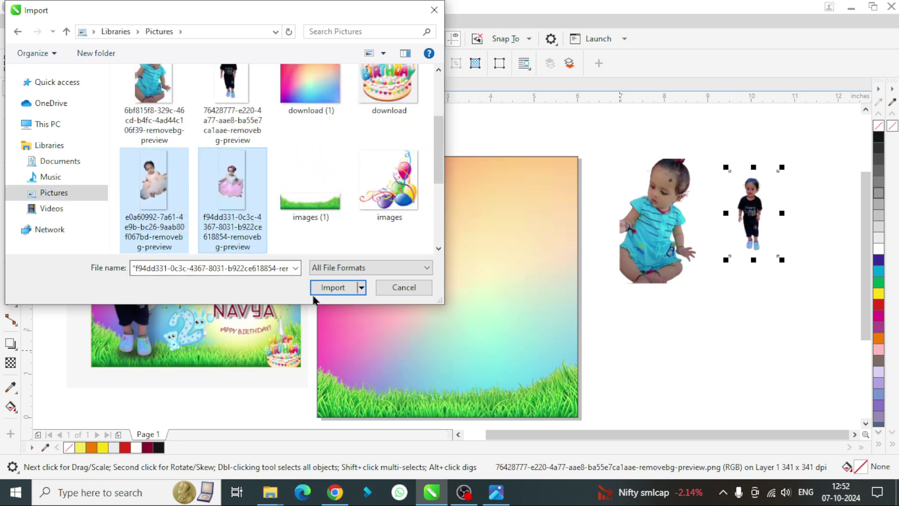
click(331, 288)
click(604, 307)
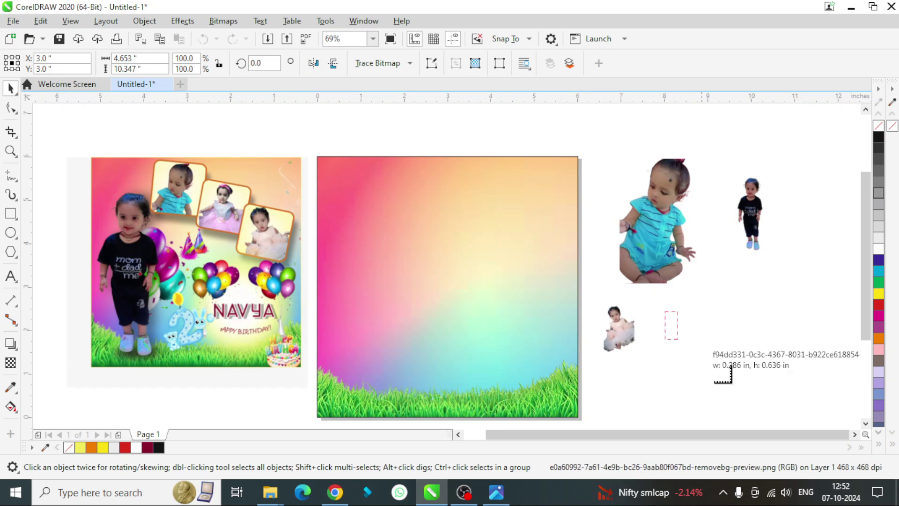
click(665, 327)
click(741, 295)
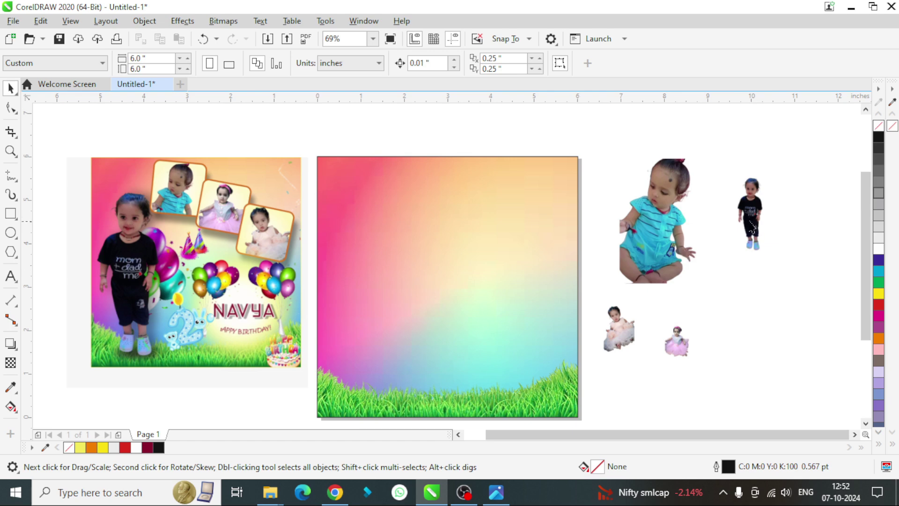
Move the black-shirt toddler to the background's lower left and enlarge it.
click(750, 213)
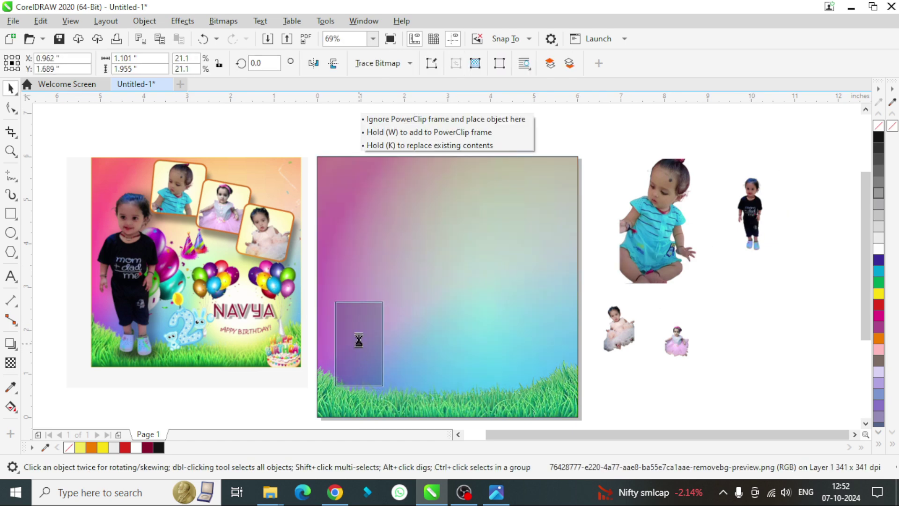
drag(752, 213, 357, 344)
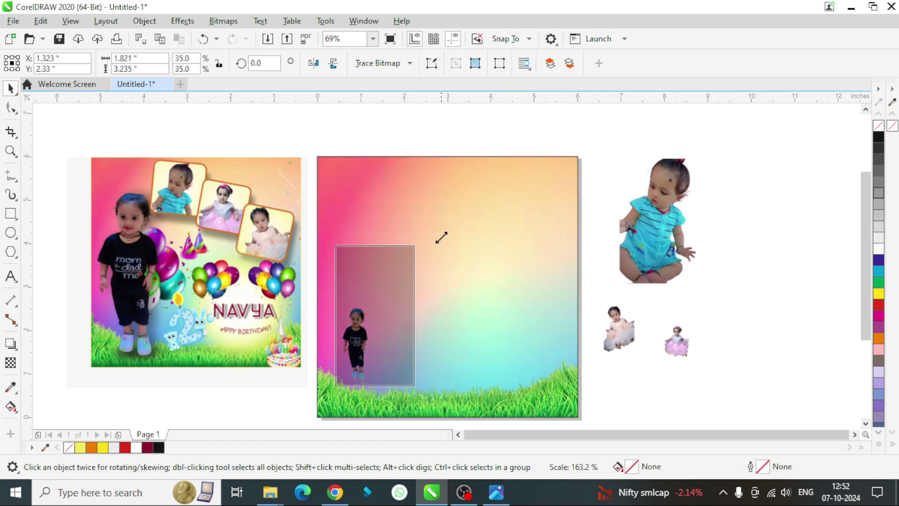
mouse_move(387, 299)
mouse_down()
mouse_move(420, 239)
mouse_move(354, 325)
mouse_up()
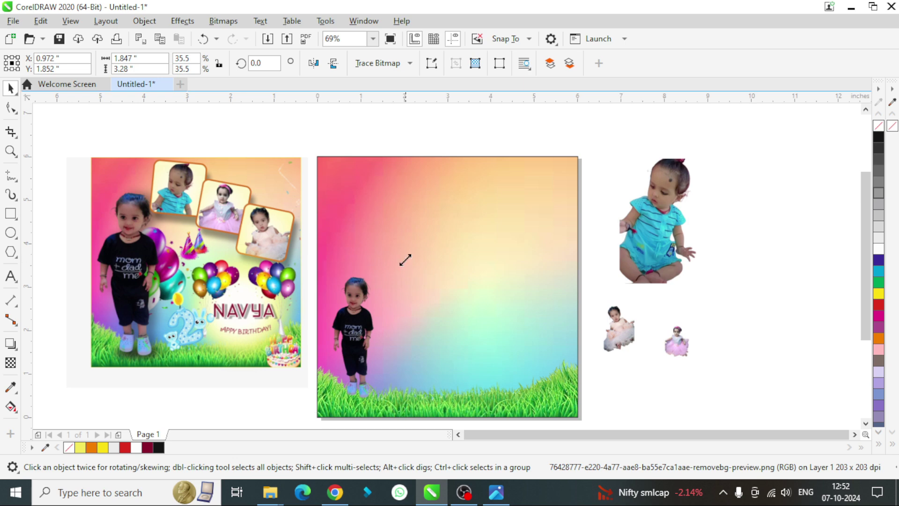
drag(403, 261, 470, 218)
drag(420, 313, 428, 312)
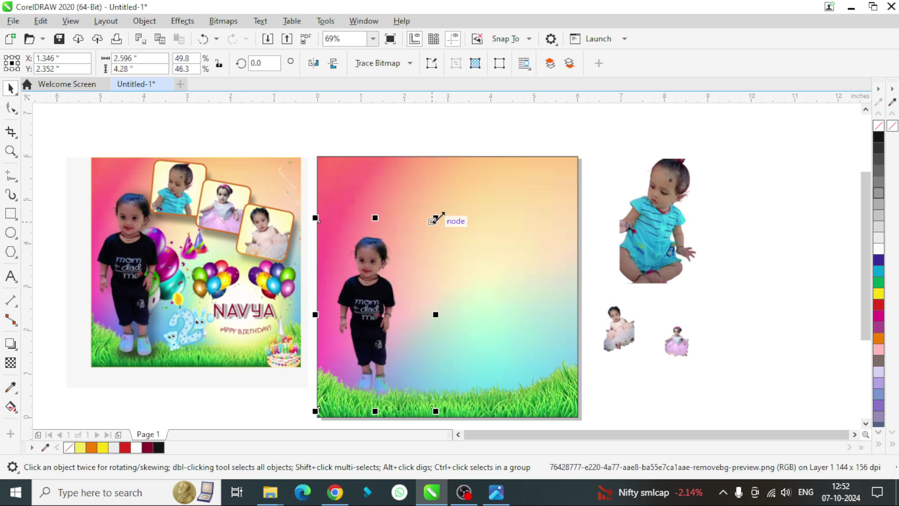
drag(436, 216, 443, 215)
click(707, 285)
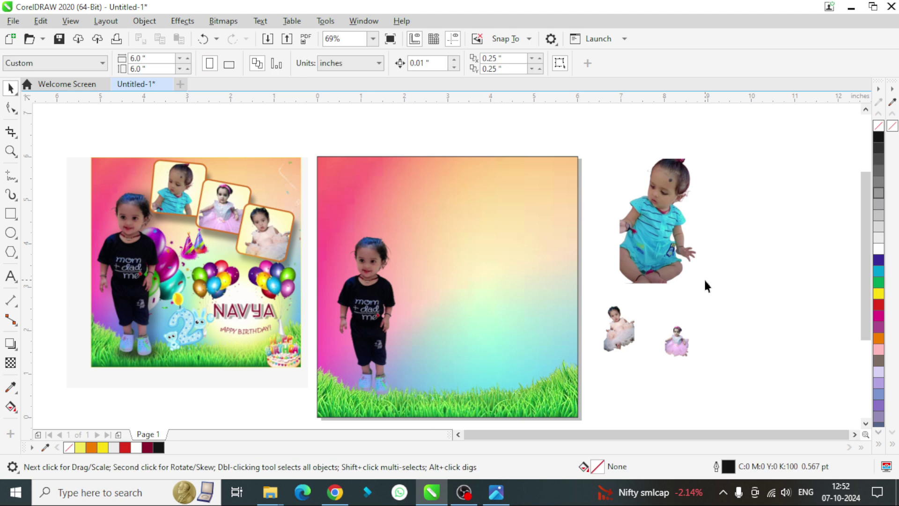
Draw a rounded-corner square near the background's top, tilt it slightly and position it.
click(11, 216)
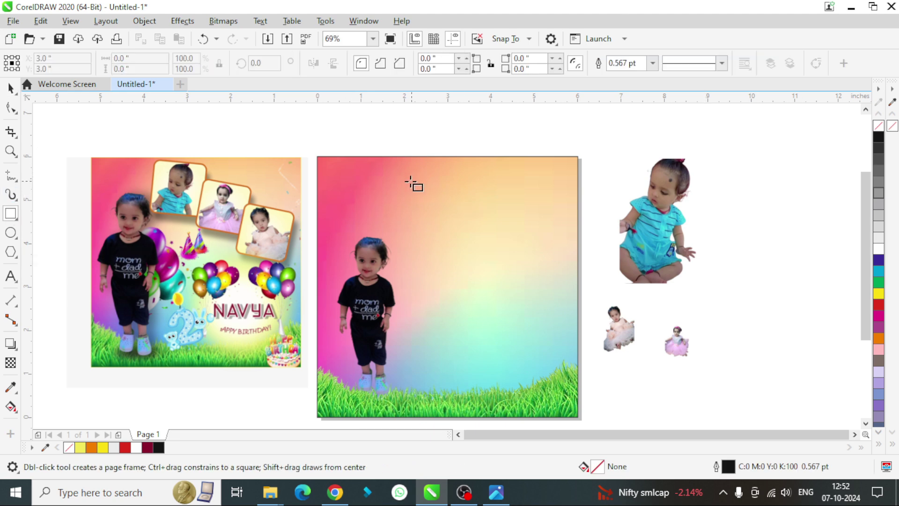
drag(399, 173, 458, 243)
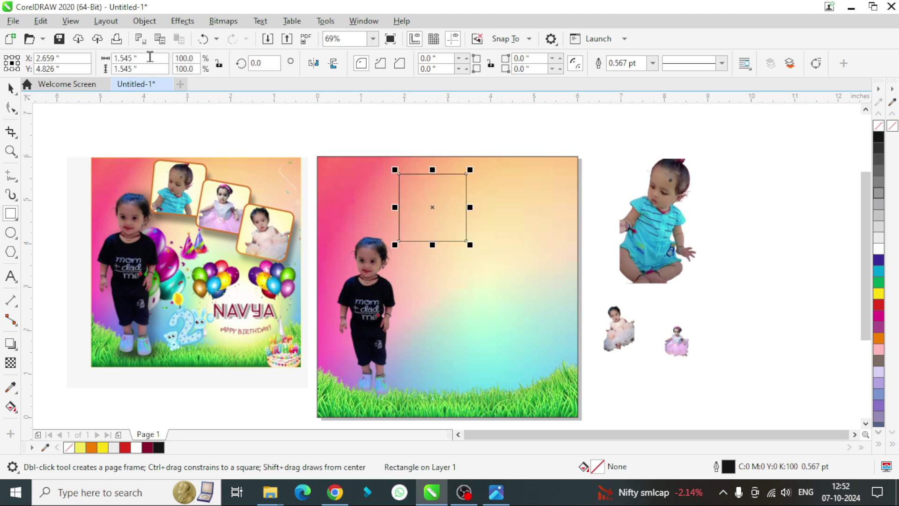
click(12, 113)
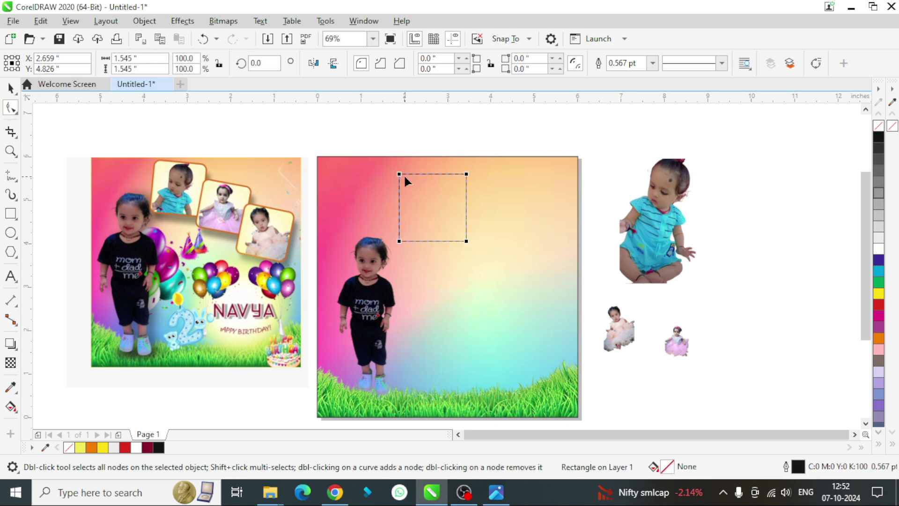
drag(403, 176, 410, 178)
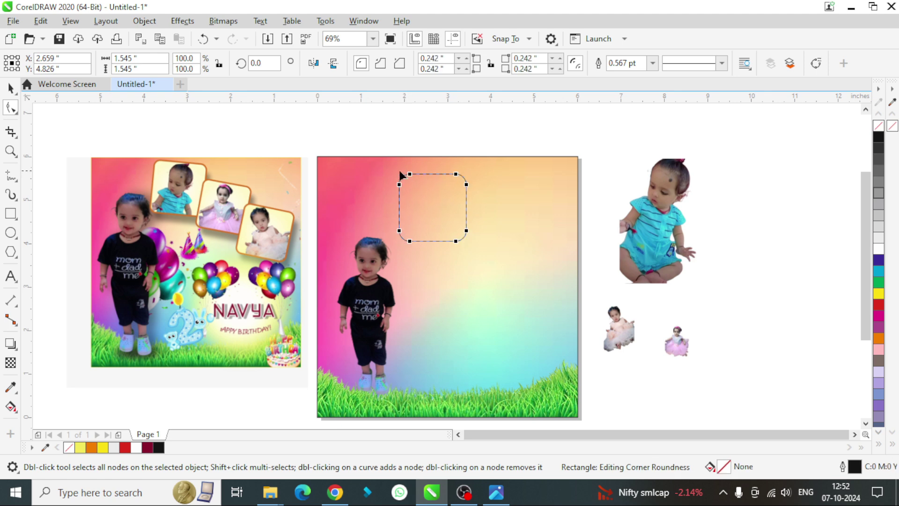
click(10, 88)
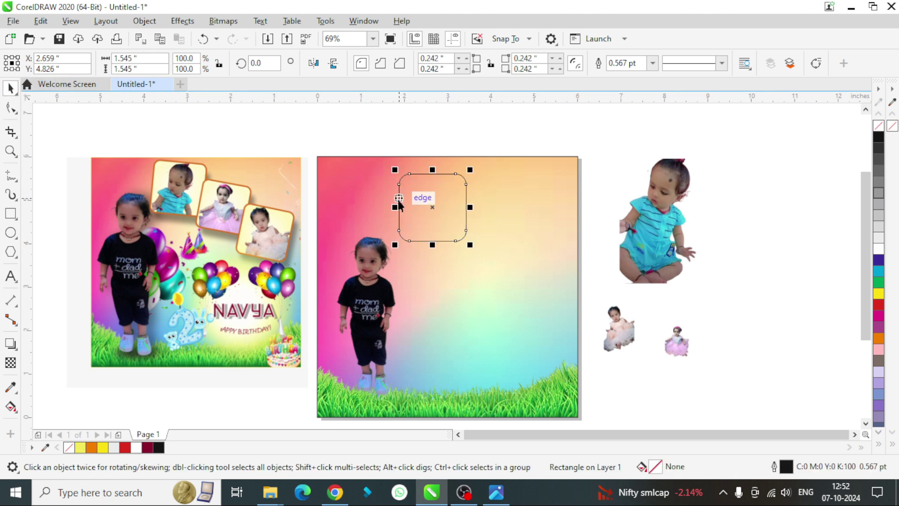
click(442, 193)
drag(472, 165, 489, 178)
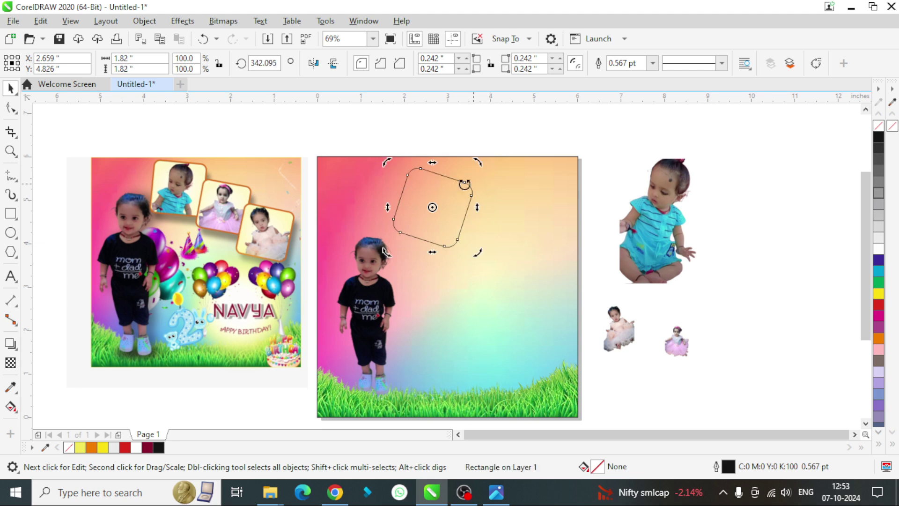
click(446, 187)
mouse_move(442, 194)
mouse_down()
mouse_move(432, 188)
mouse_move(525, 250)
mouse_up()
Select all three frames, reduce their tilt, shift them up-right and enlarge them slightly.
click(718, 297)
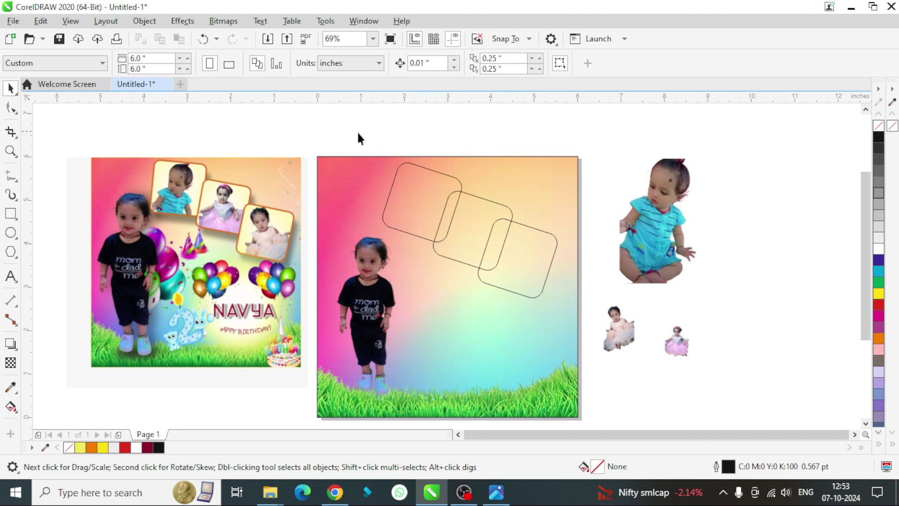
mouse_move(352, 131)
mouse_down()
mouse_move(593, 304)
mouse_move(591, 295)
mouse_up()
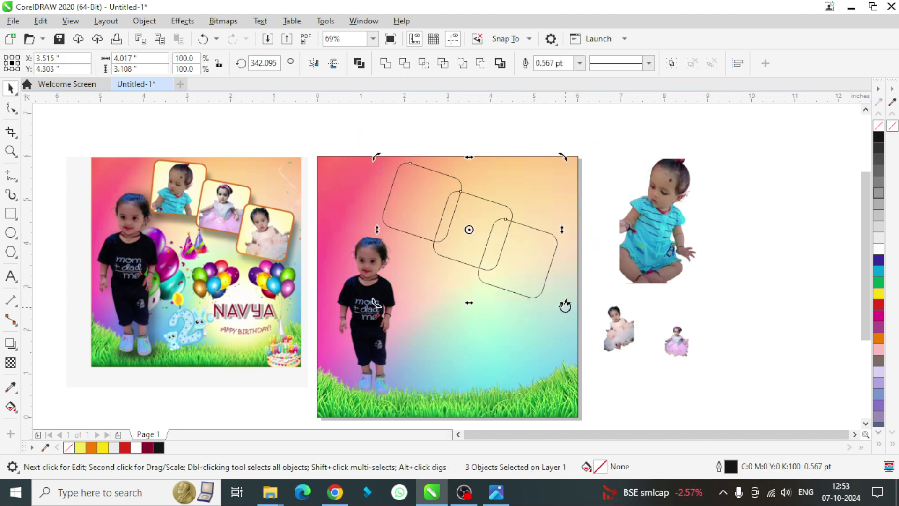
drag(565, 306, 566, 287)
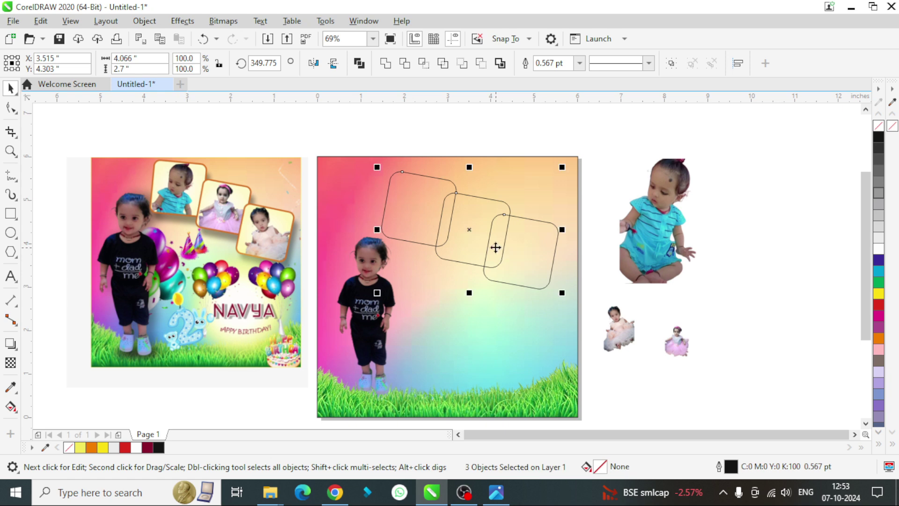
drag(472, 230, 475, 221)
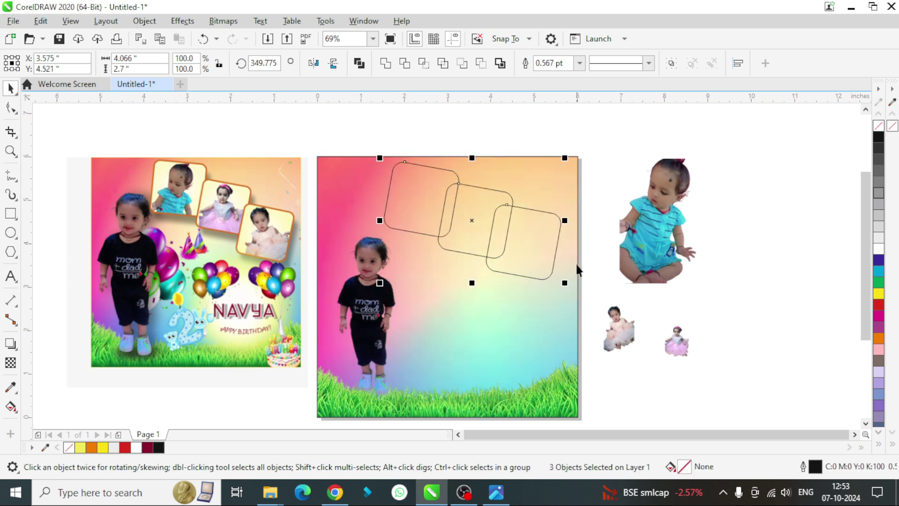
drag(563, 283, 569, 284)
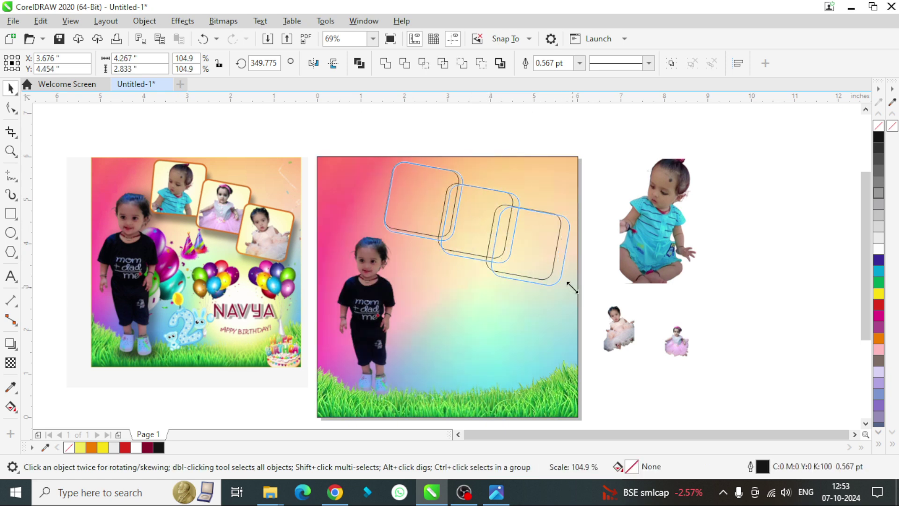
click(723, 288)
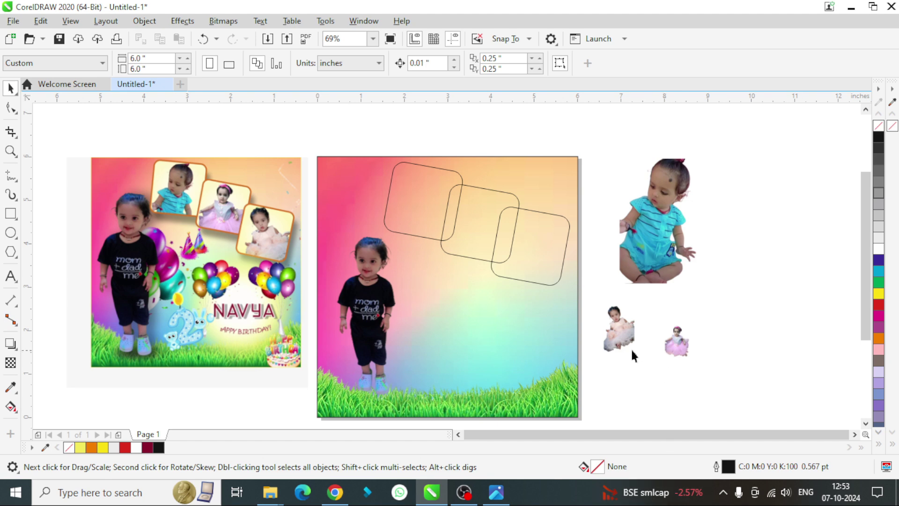
Place the white-dress baby photo inside the first frame and resize it to fit.
right_click(610, 329)
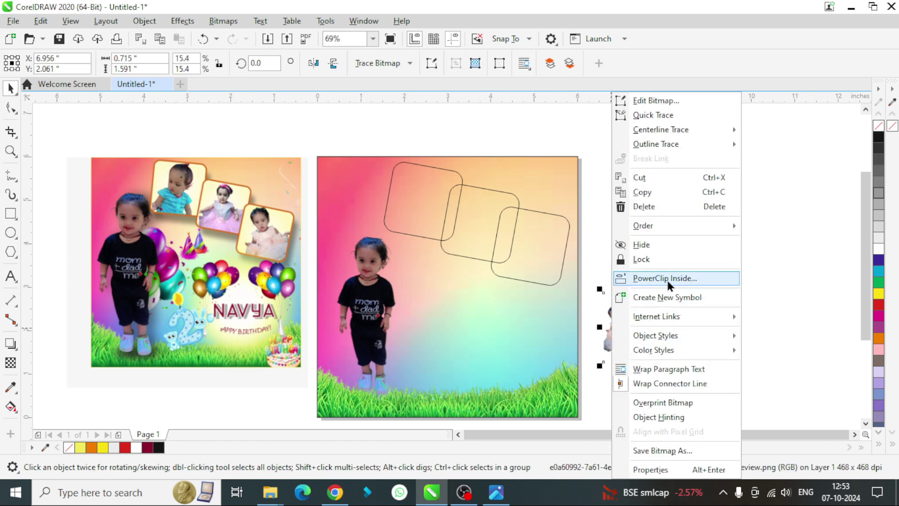
click(667, 278)
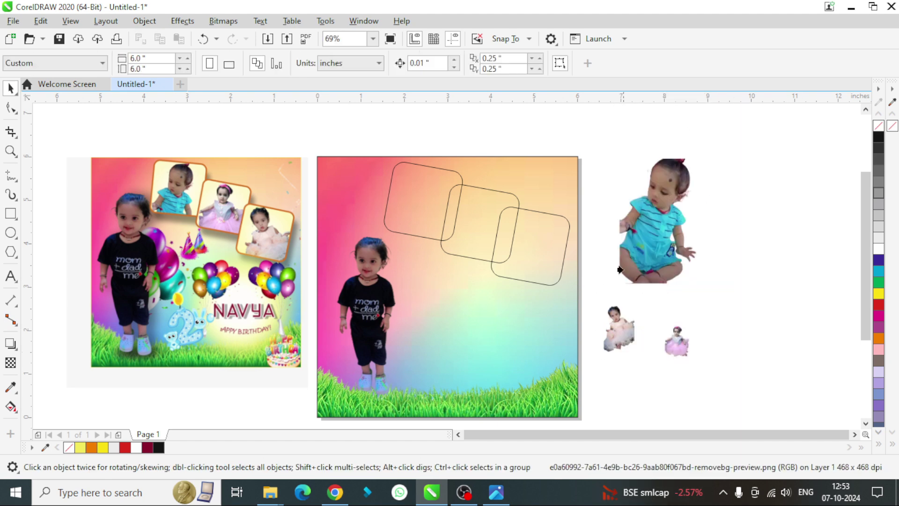
click(407, 201)
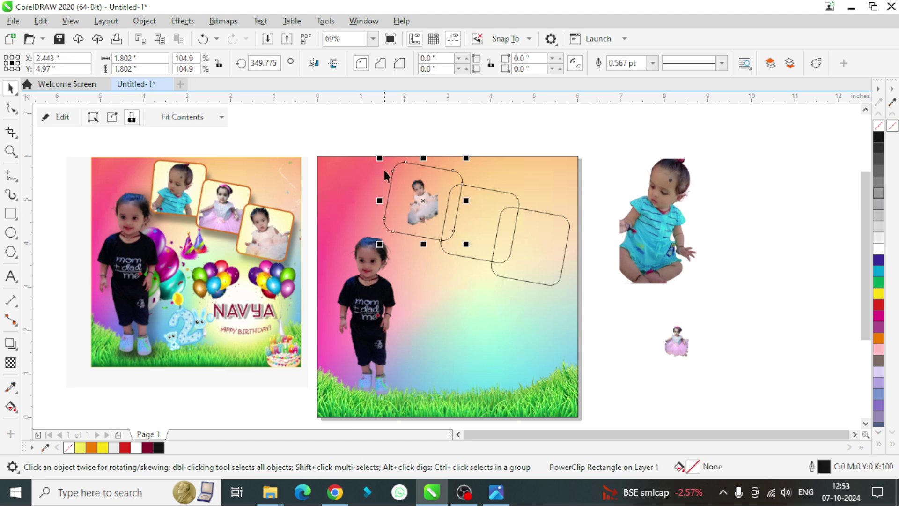
click(96, 117)
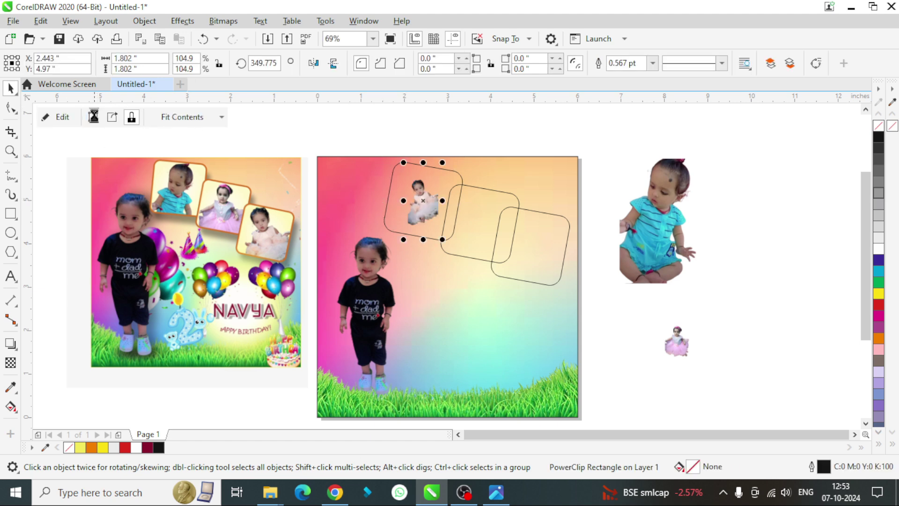
drag(403, 240, 391, 235)
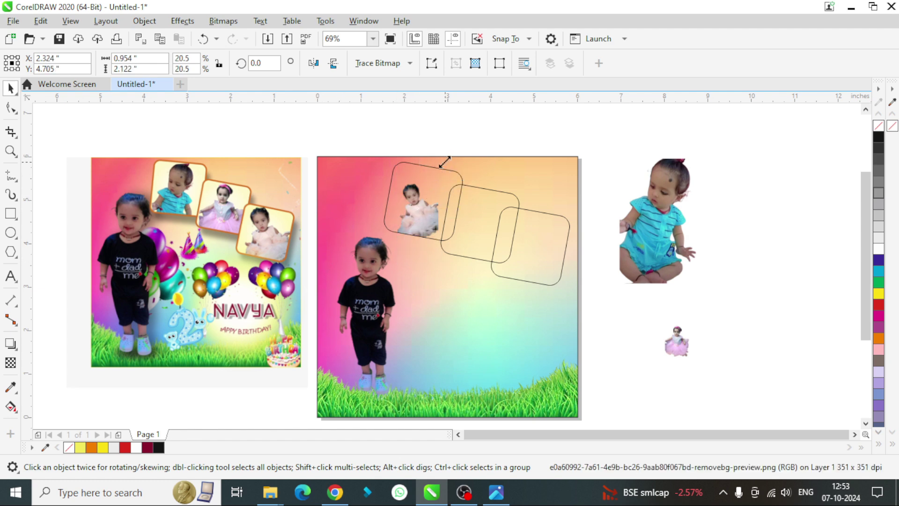
drag(442, 162, 472, 156)
drag(420, 203, 423, 196)
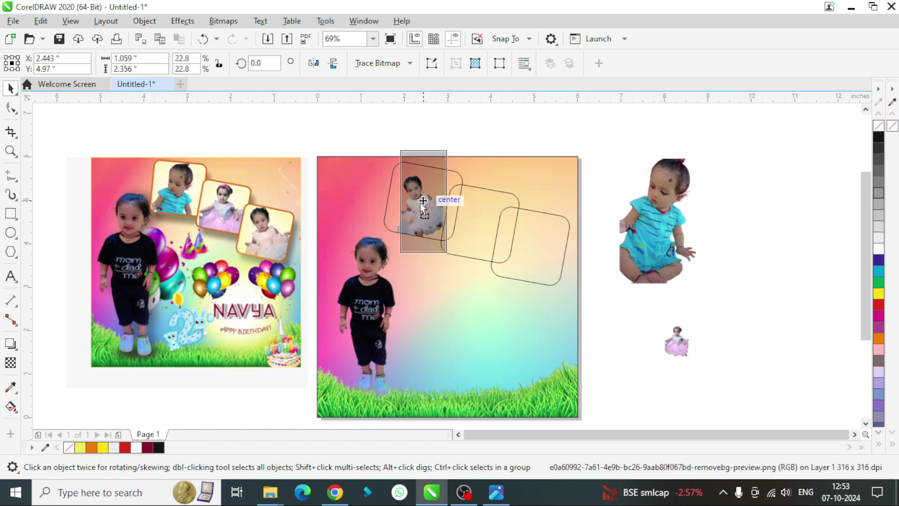
drag(396, 255, 383, 283)
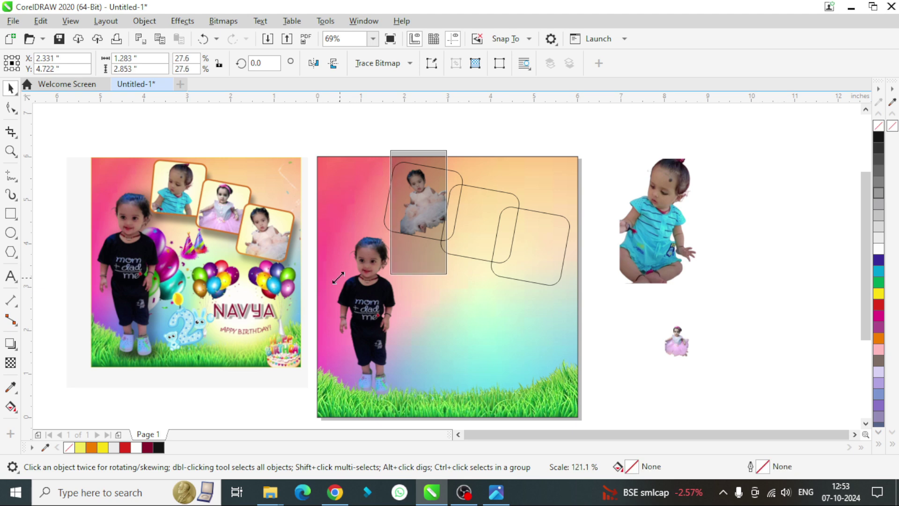
drag(404, 216, 406, 214)
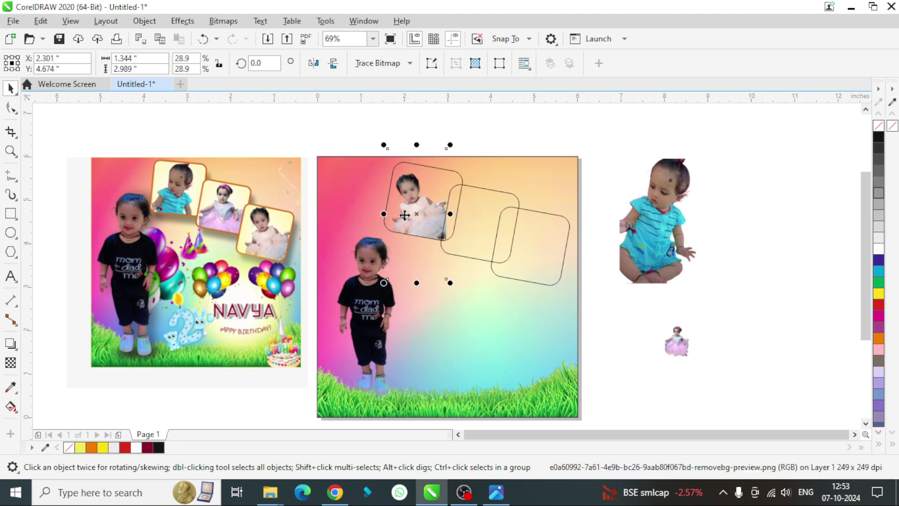
click(758, 271)
Place the teal baby photo inside the middle frame, resizing and nudging it into place.
right_click(654, 221)
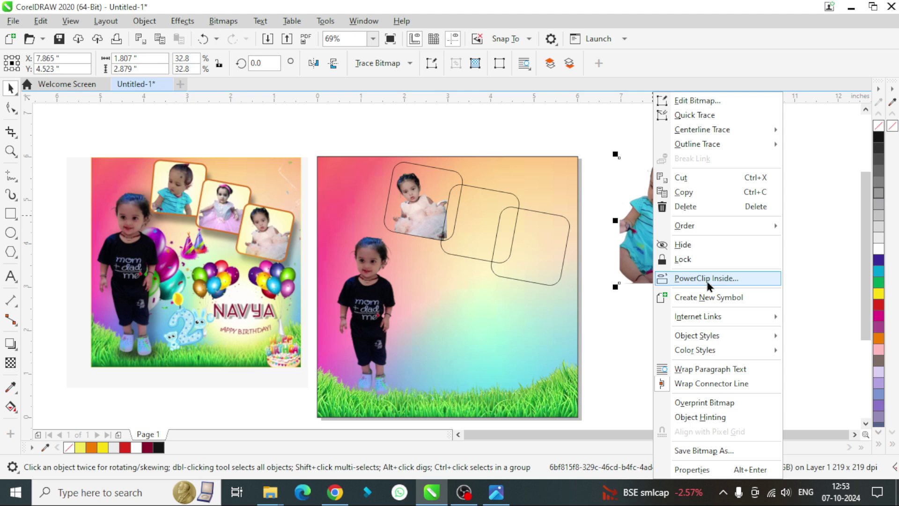
click(708, 281)
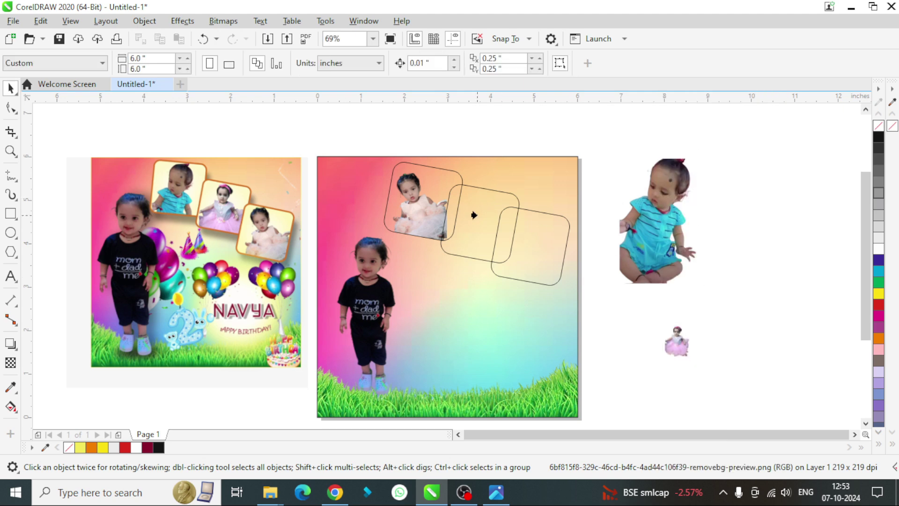
click(474, 215)
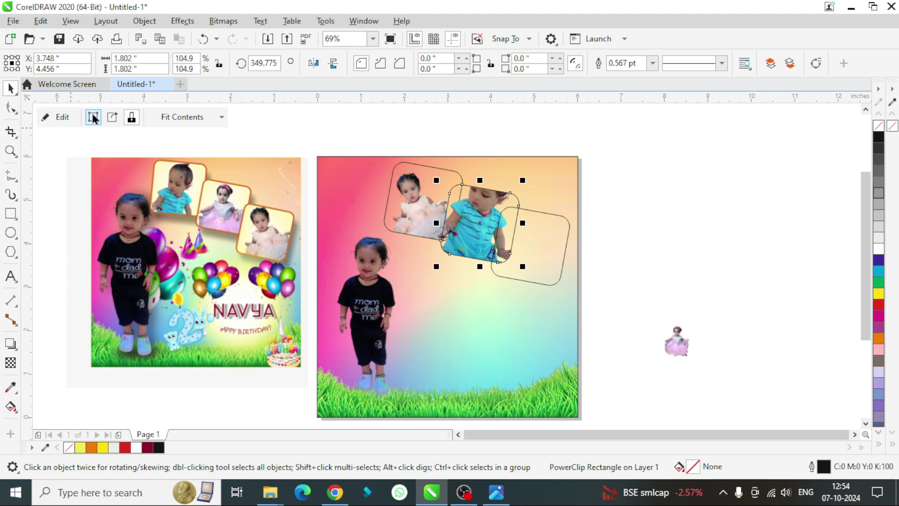
click(94, 118)
drag(514, 170, 503, 190)
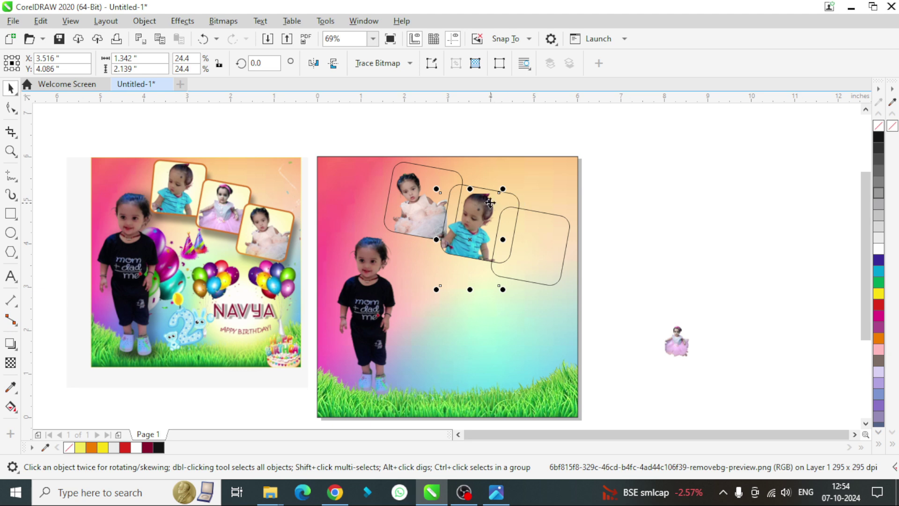
key(Right)
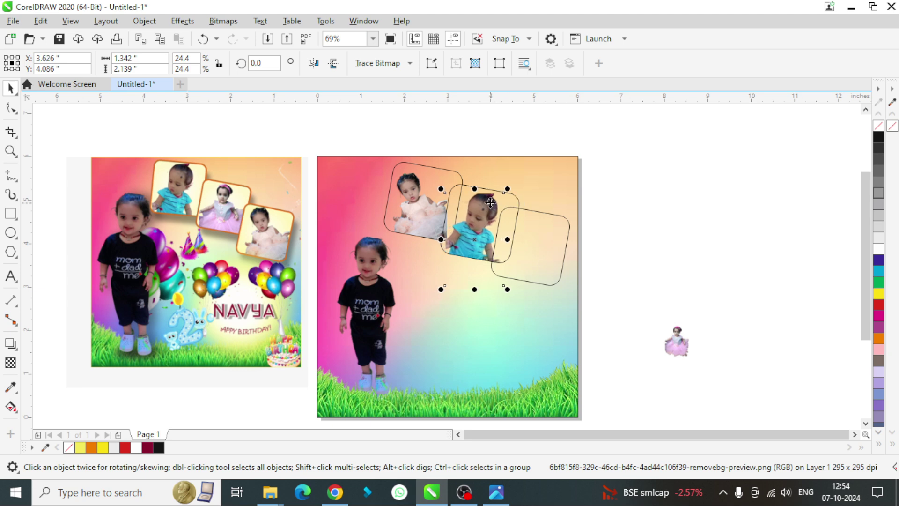
key(Up)
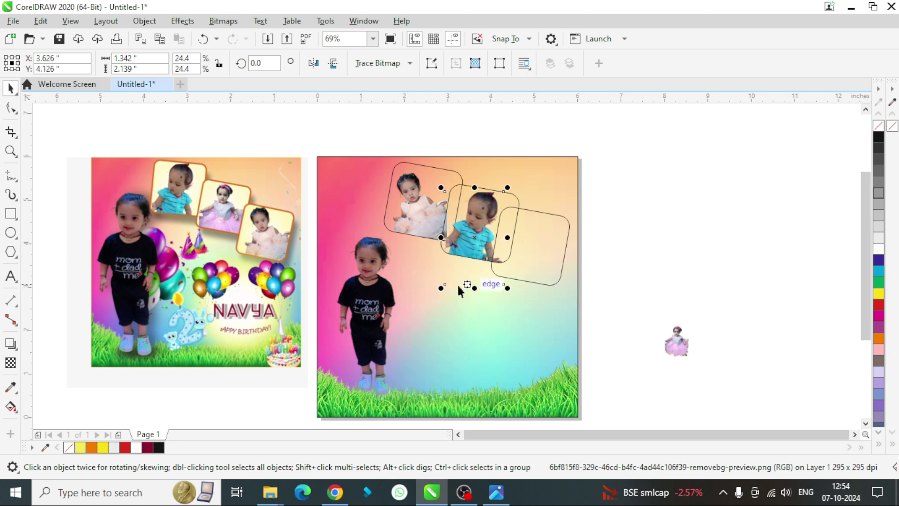
drag(440, 288, 437, 293)
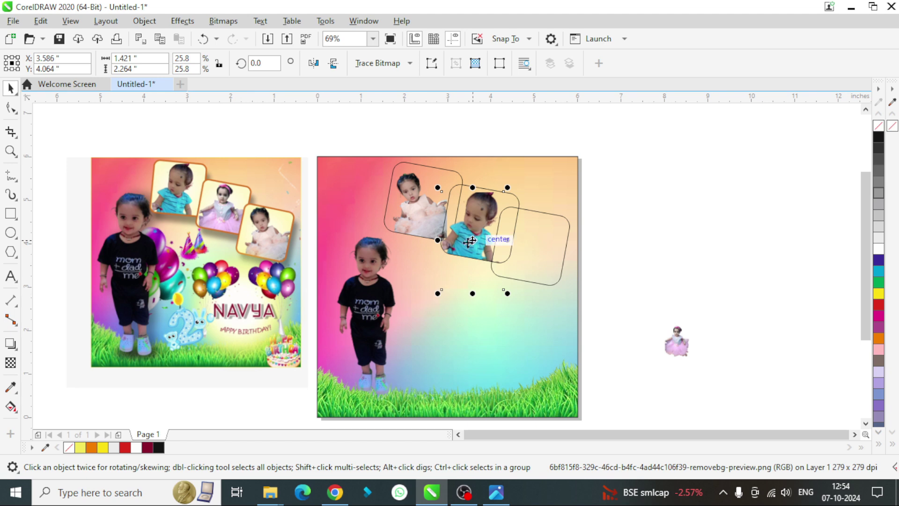
click(677, 341)
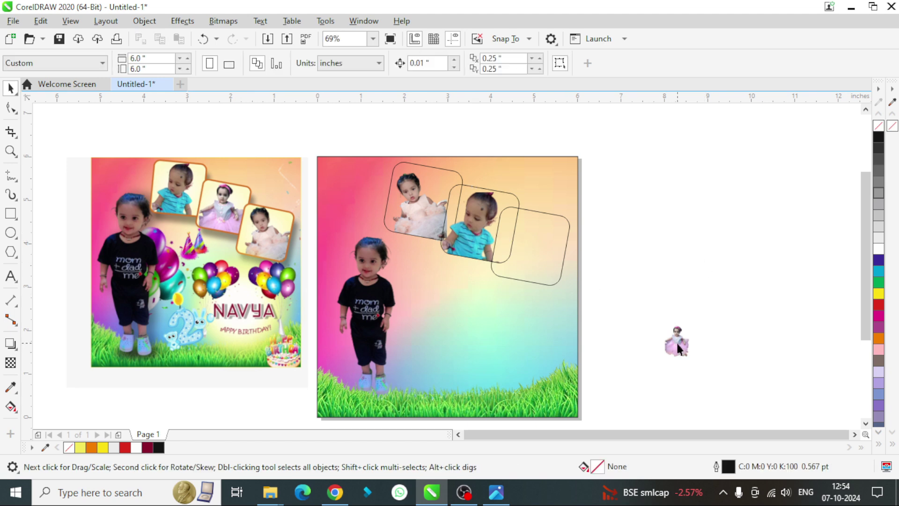
PowerClip the pink-dress photo into the third frame, enlarge it and nudge it down-left.
right_click(677, 342)
click(731, 278)
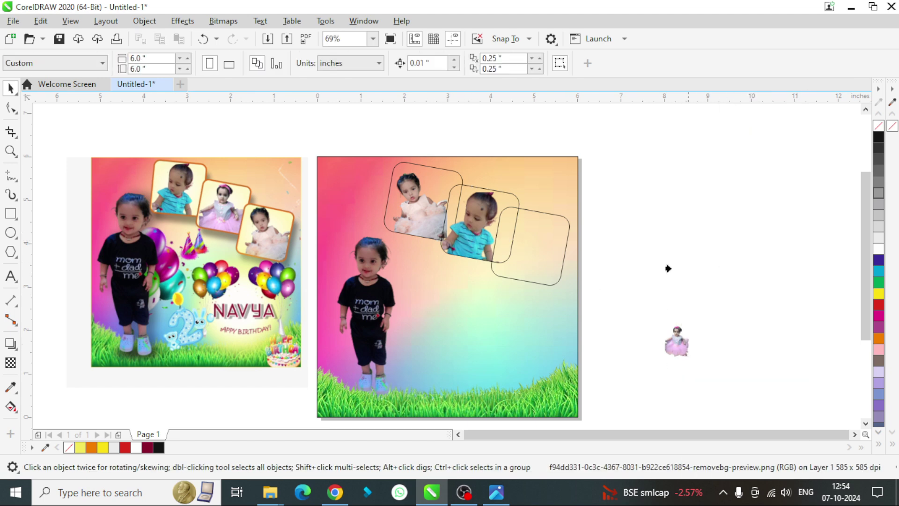
click(528, 242)
click(93, 118)
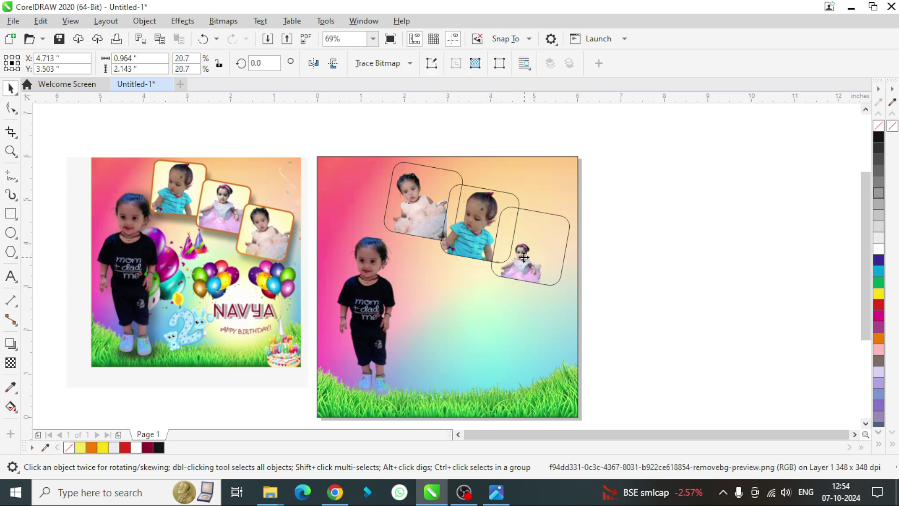
drag(545, 216, 582, 181)
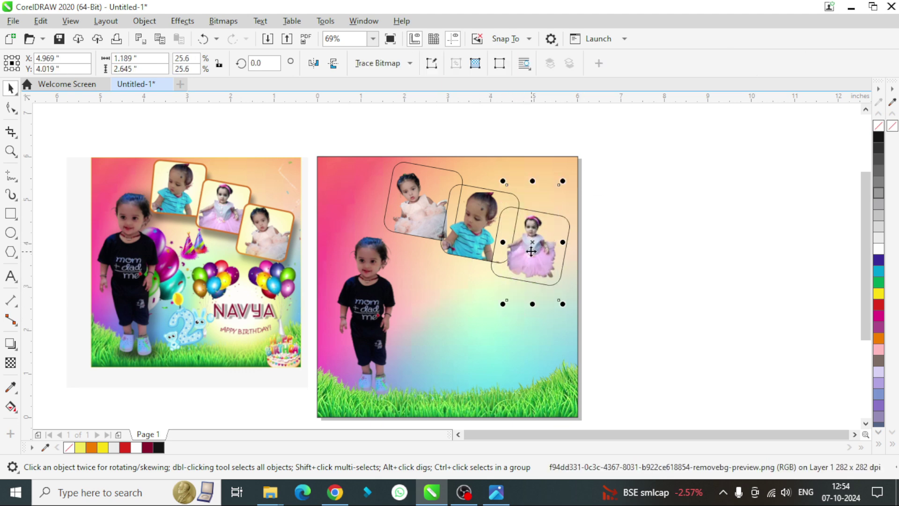
drag(531, 246, 538, 249)
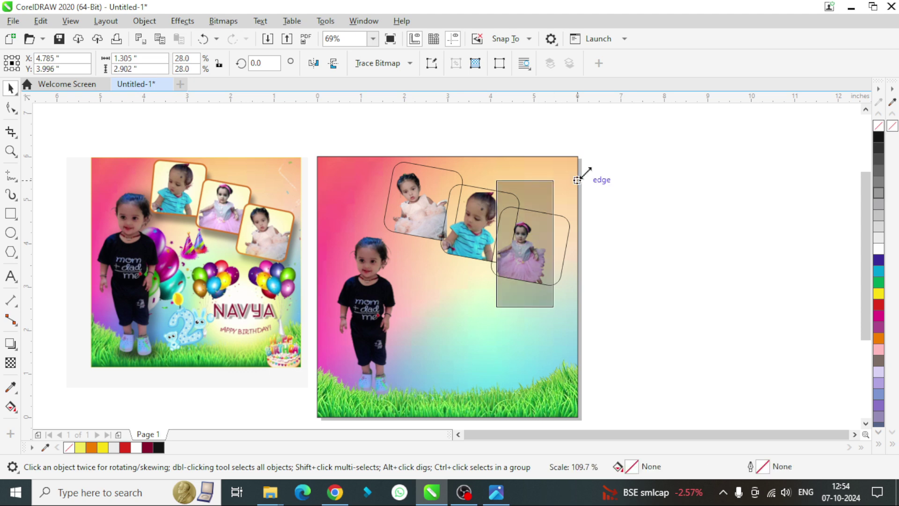
mouse_move(552, 186)
mouse_down()
mouse_move(582, 176)
mouse_move(581, 162)
mouse_up()
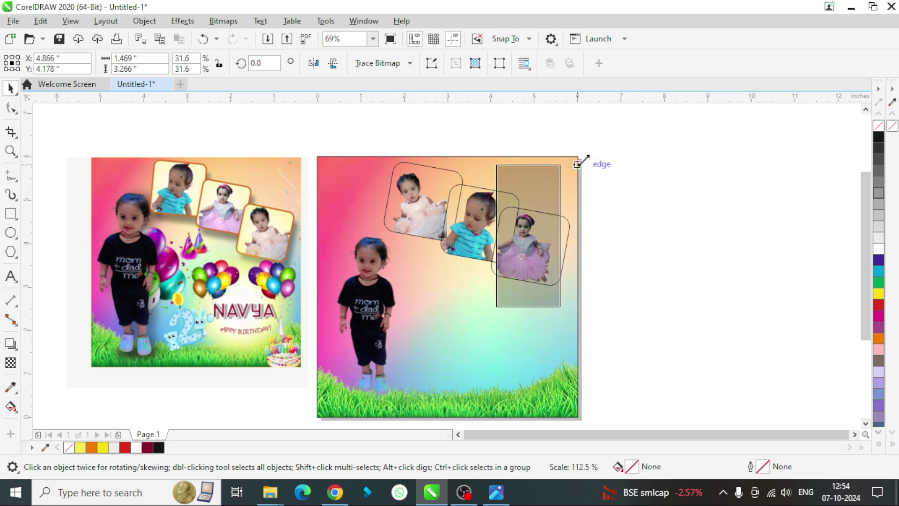
key(Down)
key(Down)
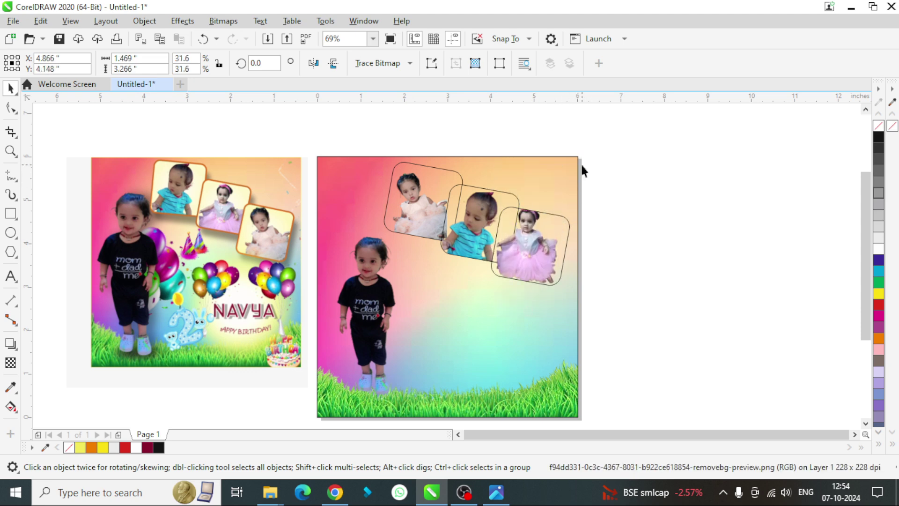
key(Left)
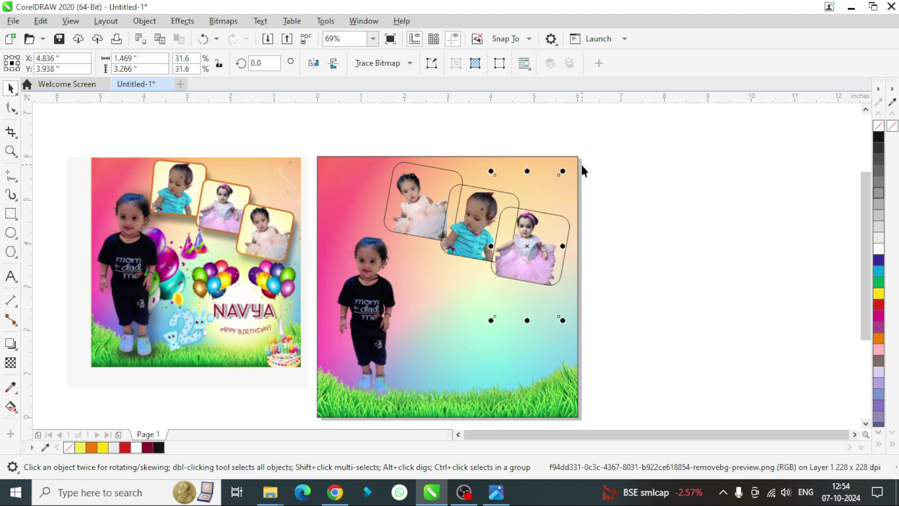
key(Left)
click(735, 249)
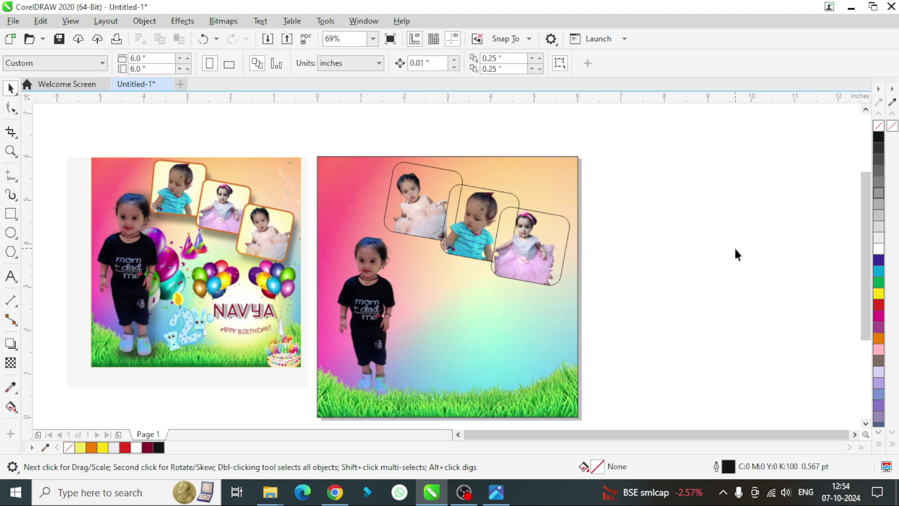
click(566, 226)
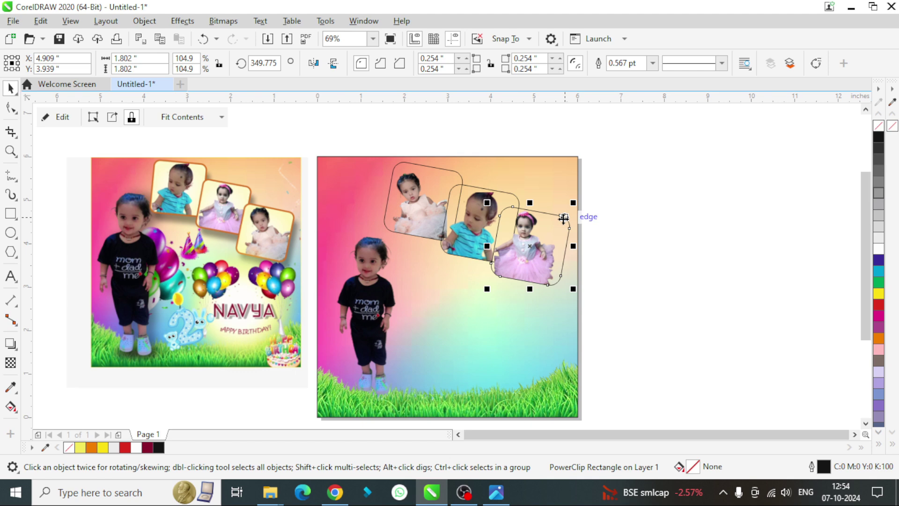
Fill the third frame with a pale yellow radial gradient using the F11 fill dialog.
key(F11)
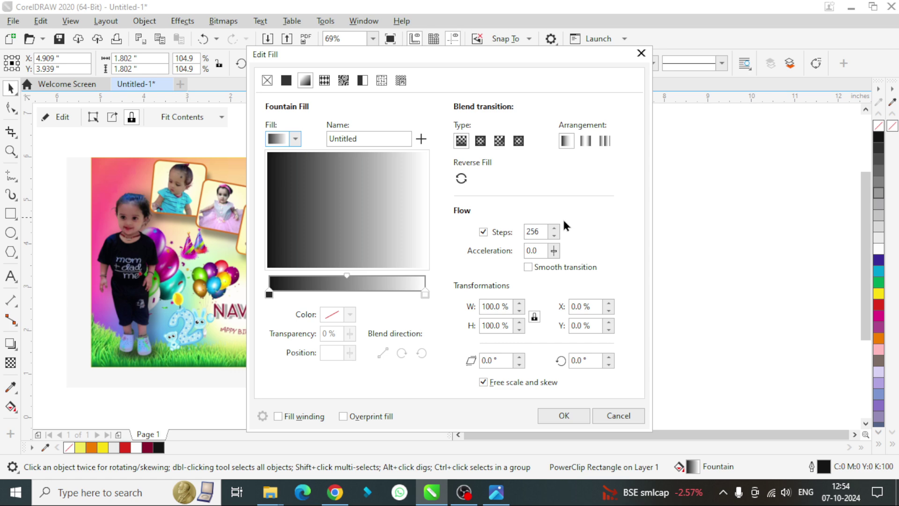
drag(449, 55, 729, 91)
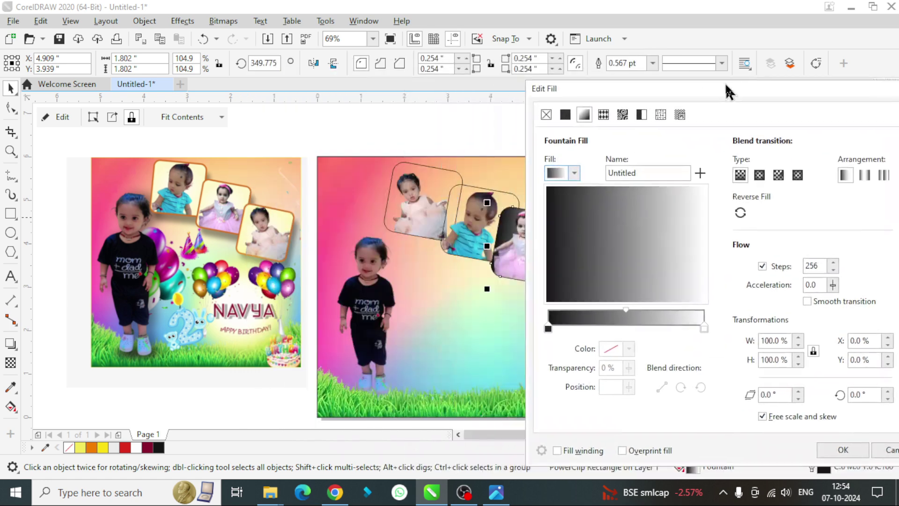
click(566, 115)
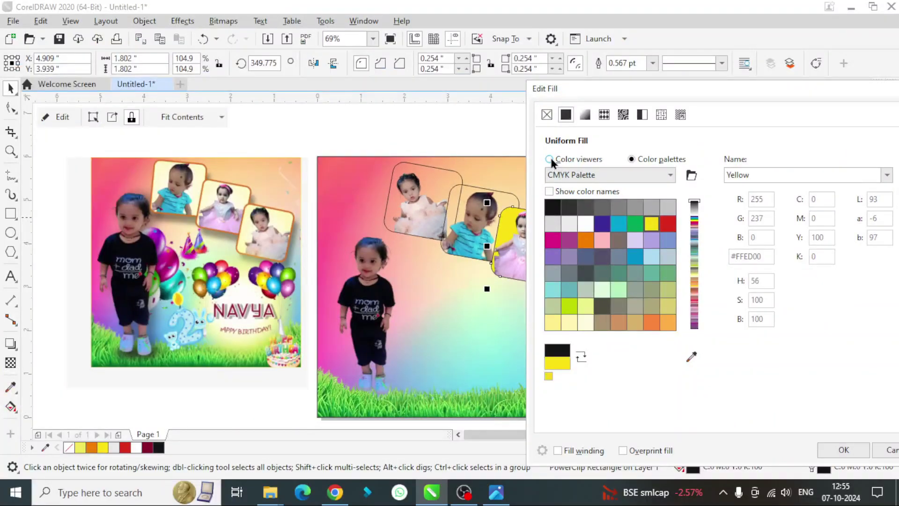
click(550, 159)
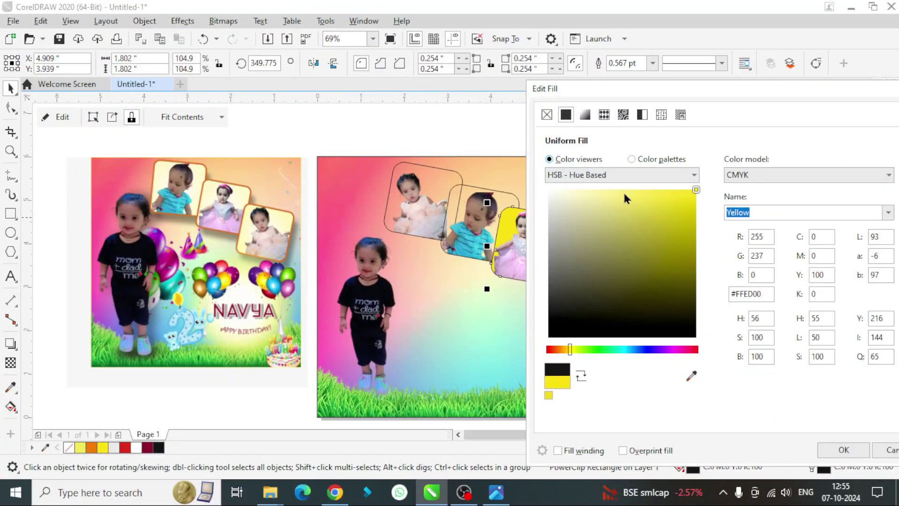
click(609, 196)
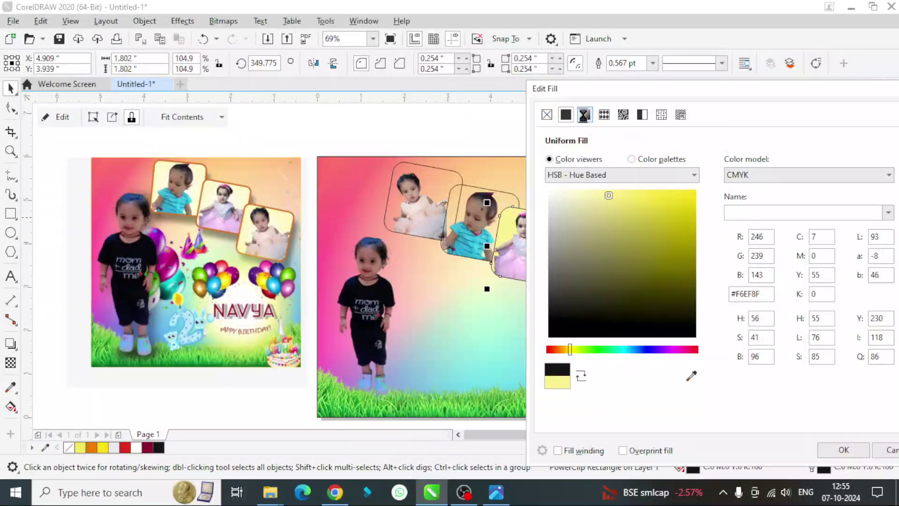
click(584, 116)
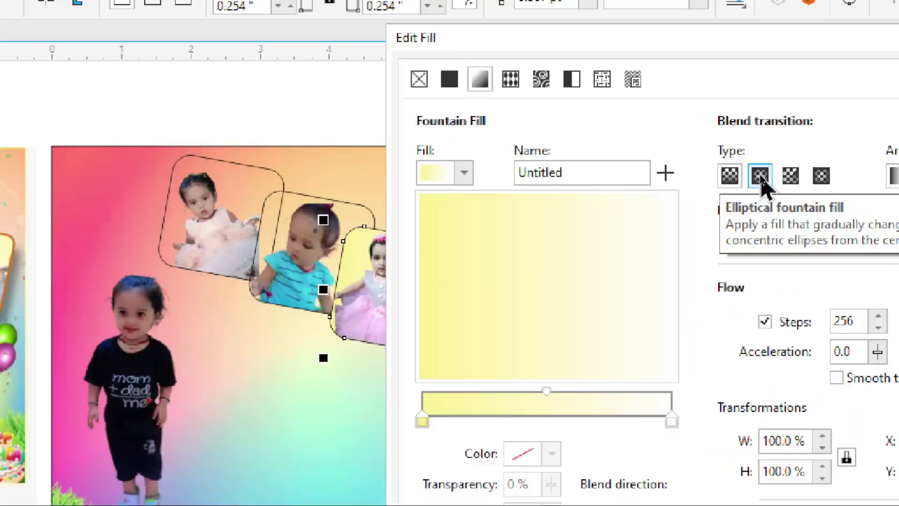
click(760, 175)
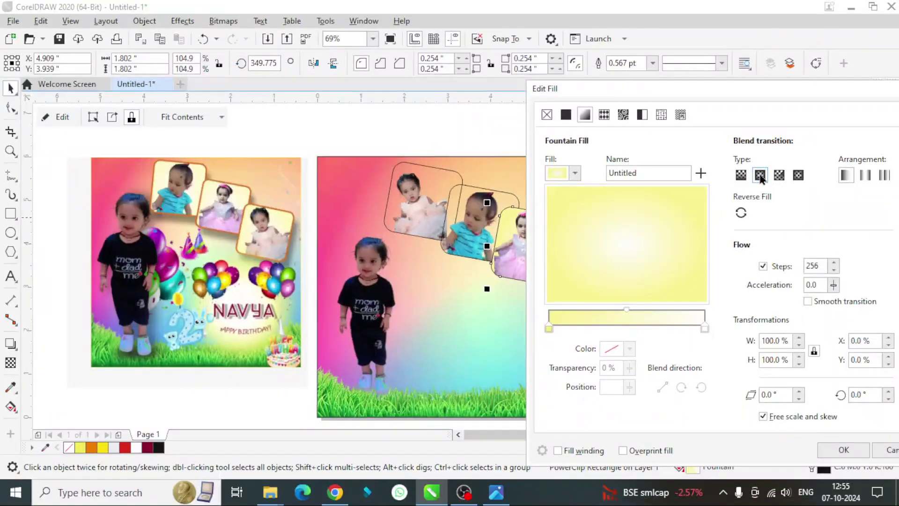
click(855, 451)
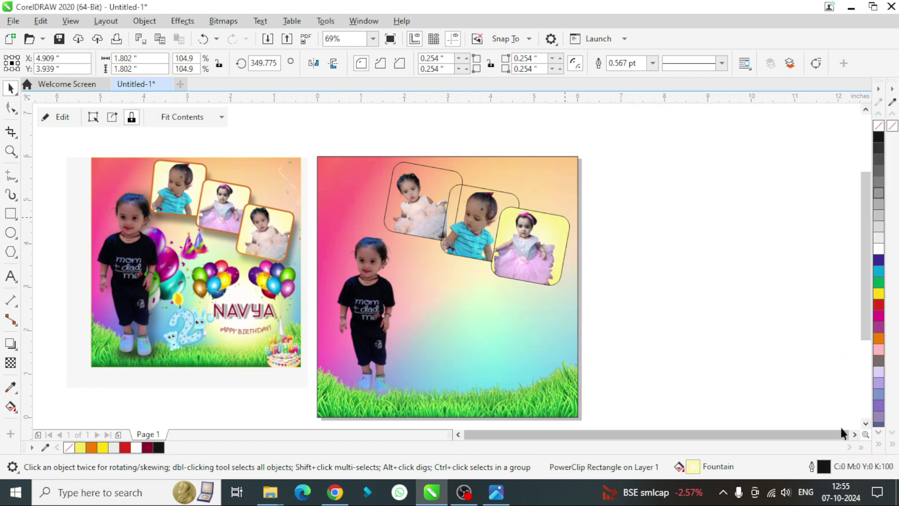
Repeat the pale yellow gradient fill on the middle and top-left frames with Ctrl+R.
click(505, 194)
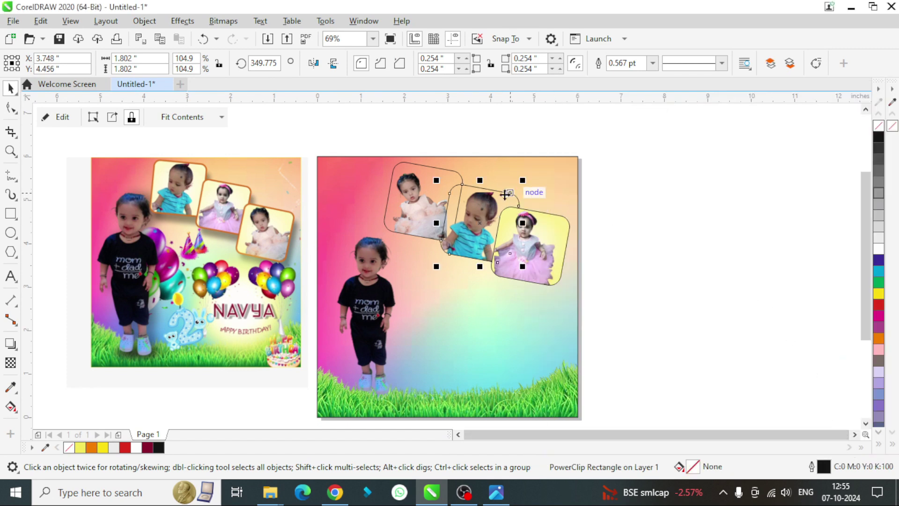
key(ctrl+r)
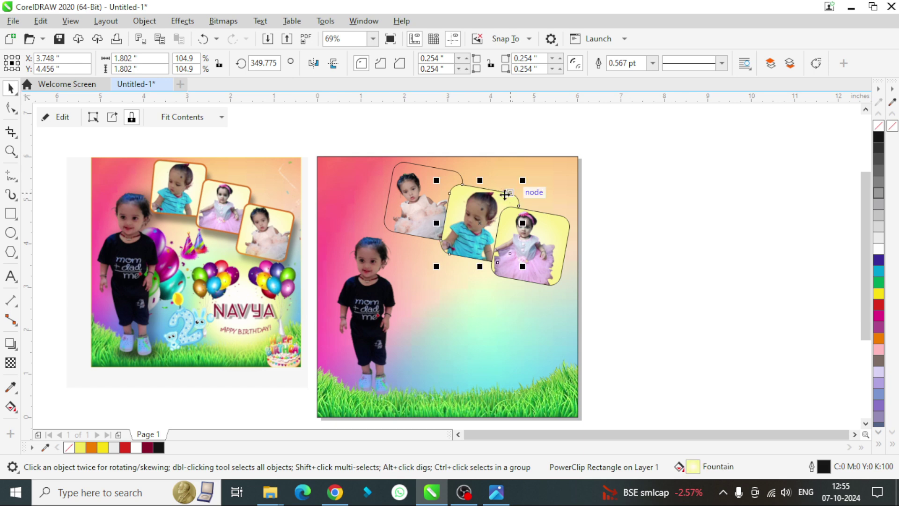
click(420, 165)
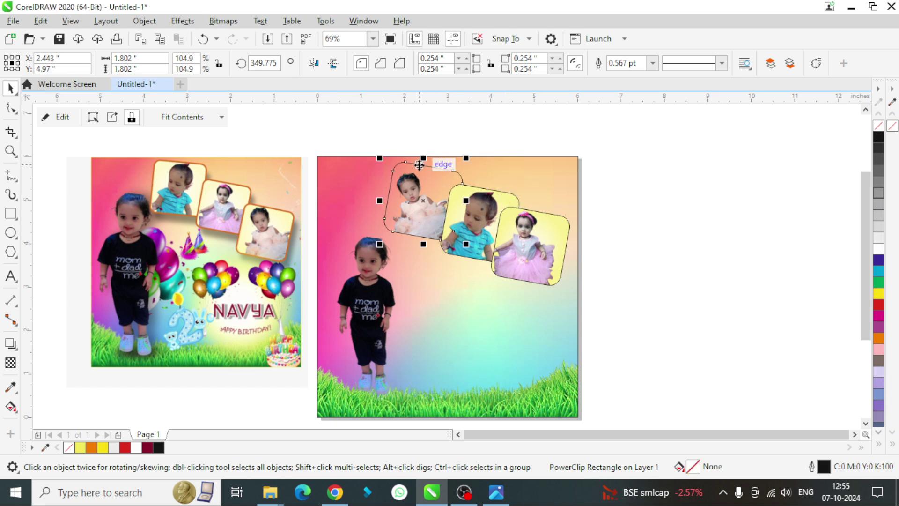
key(ctrl+r)
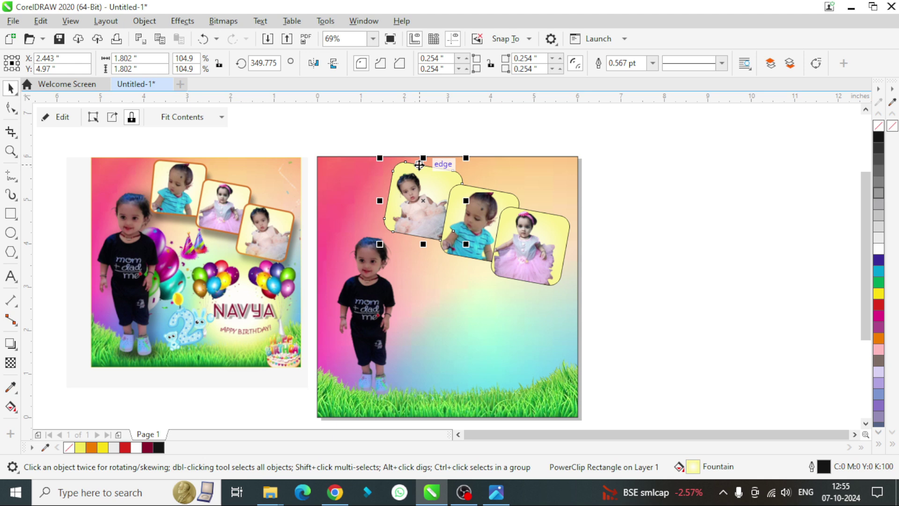
Give all three frames a thick 3.0 pt outline coloured orange.
click(652, 63)
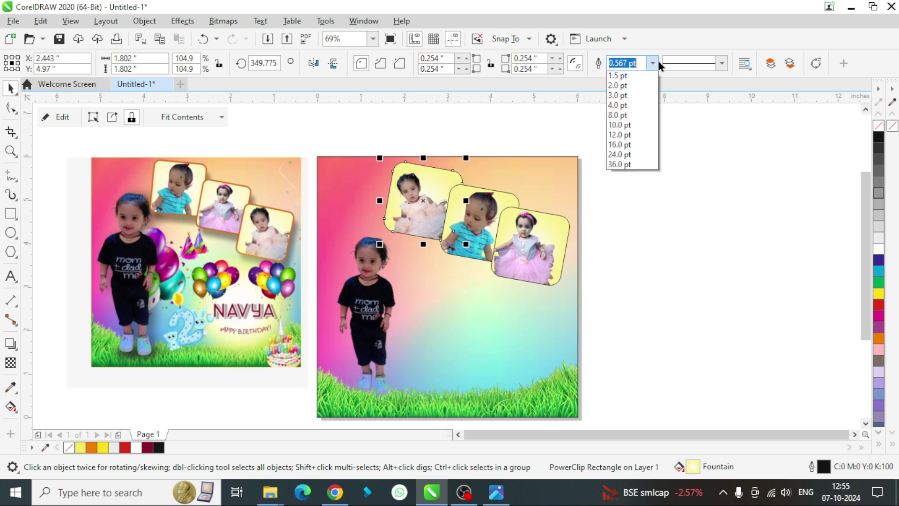
click(618, 146)
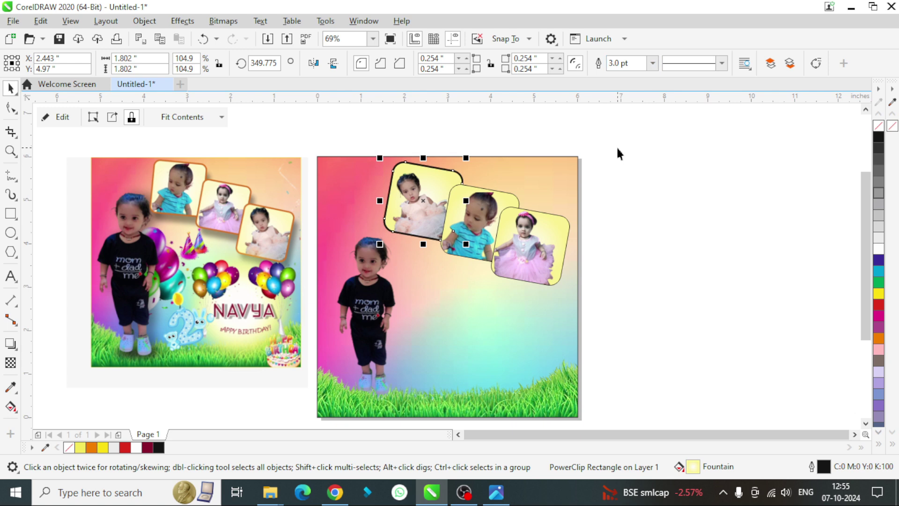
right_click(877, 341)
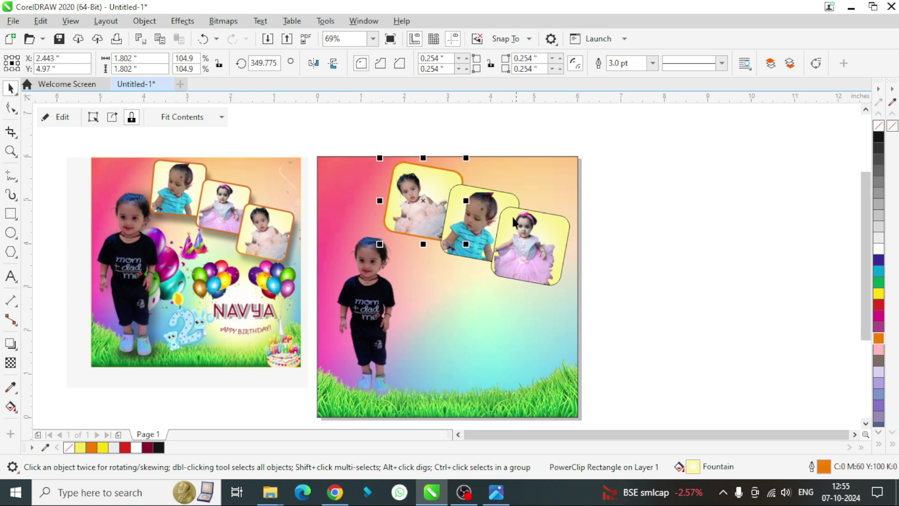
click(507, 196)
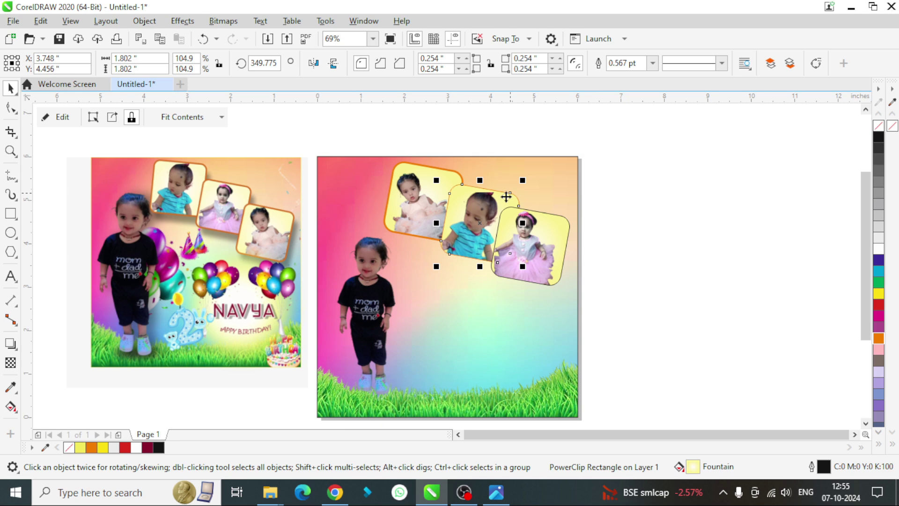
click(653, 63)
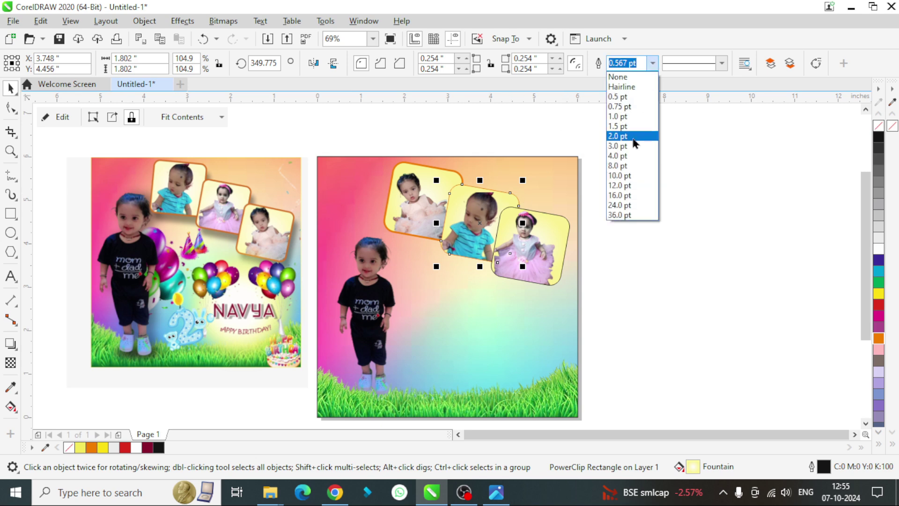
click(618, 145)
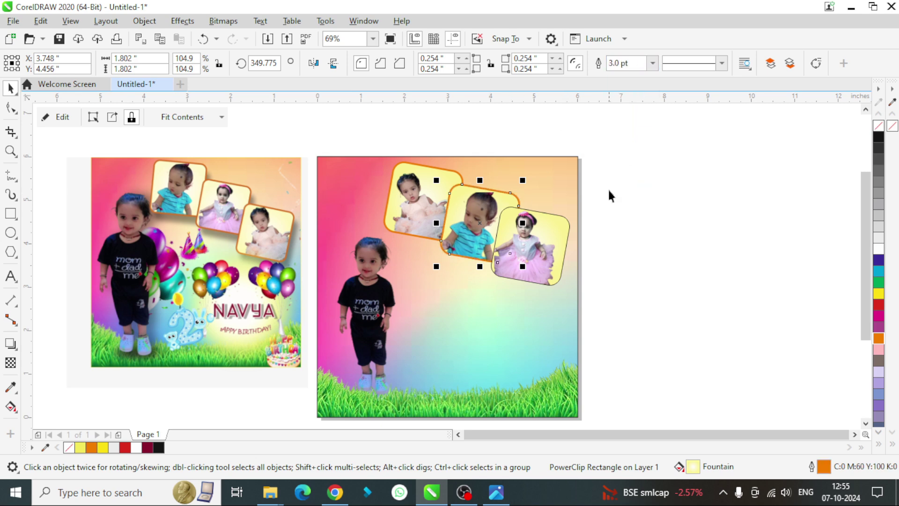
click(557, 224)
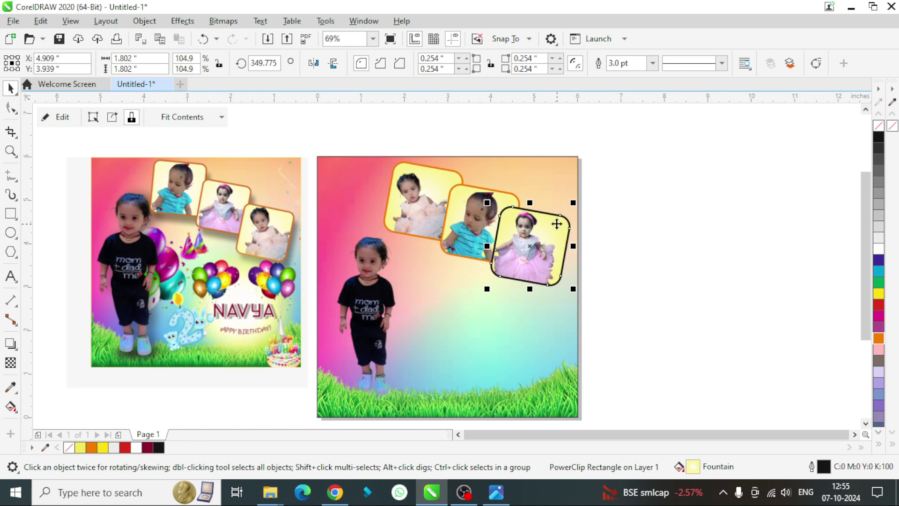
right_click(879, 339)
click(795, 289)
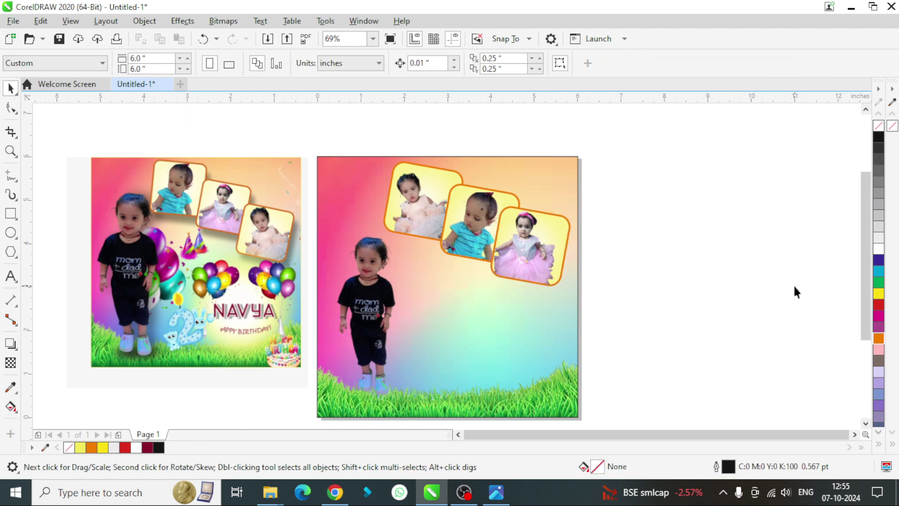
Nudge each of the three photo frames slightly to line them up.
drag(541, 240, 544, 240)
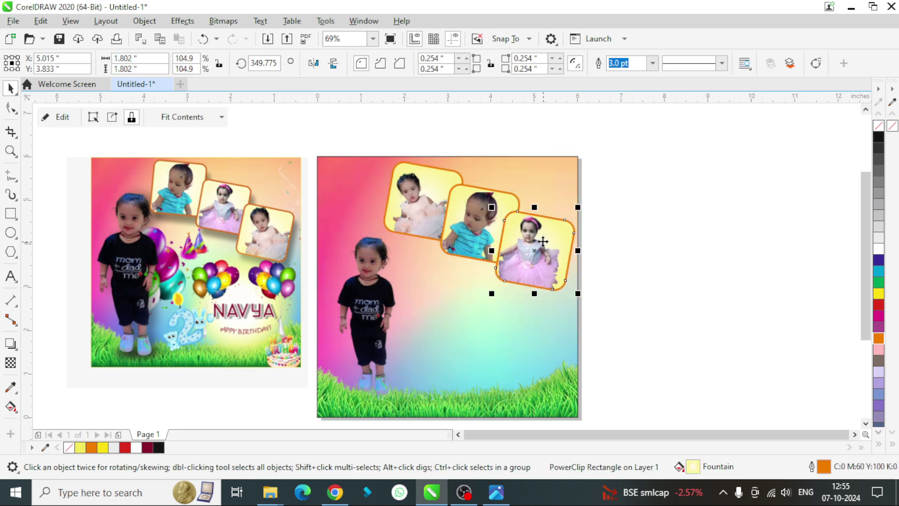
click(630, 238)
click(421, 204)
drag(421, 204, 420, 206)
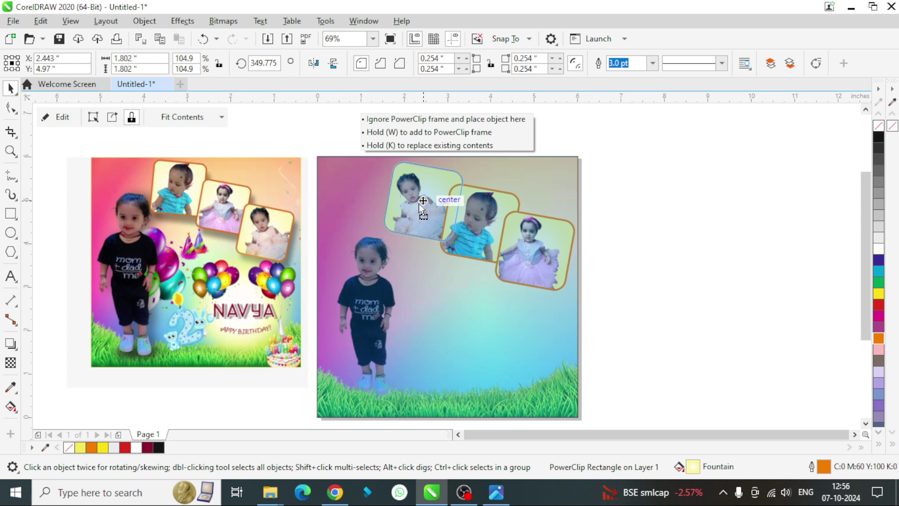
drag(423, 201, 415, 201)
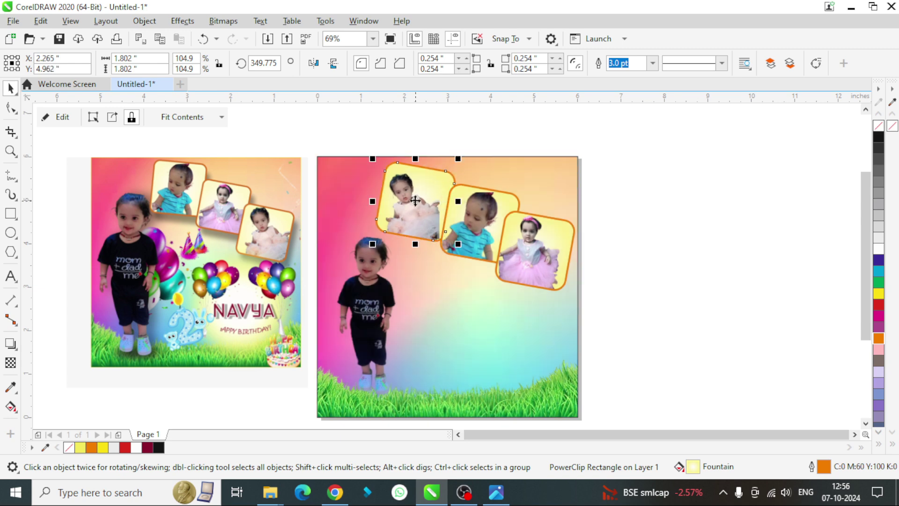
click(499, 206)
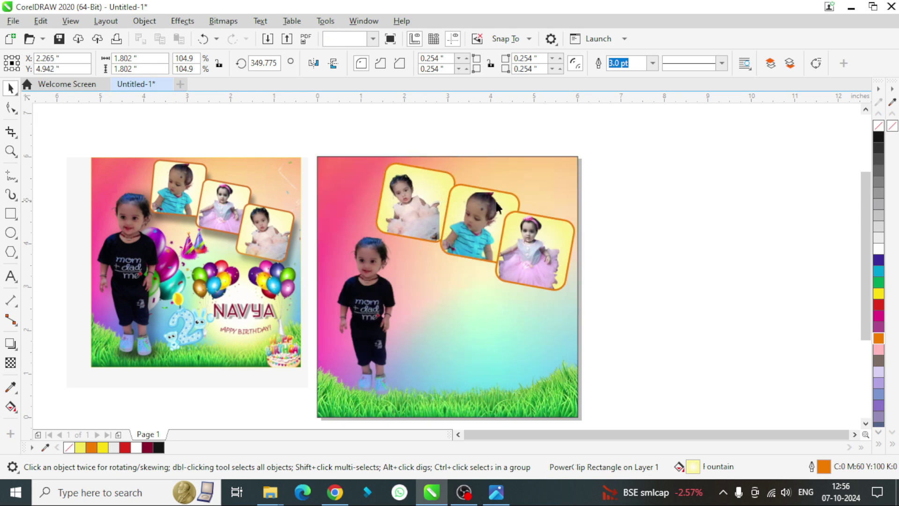
drag(498, 207, 469, 212)
click(549, 248)
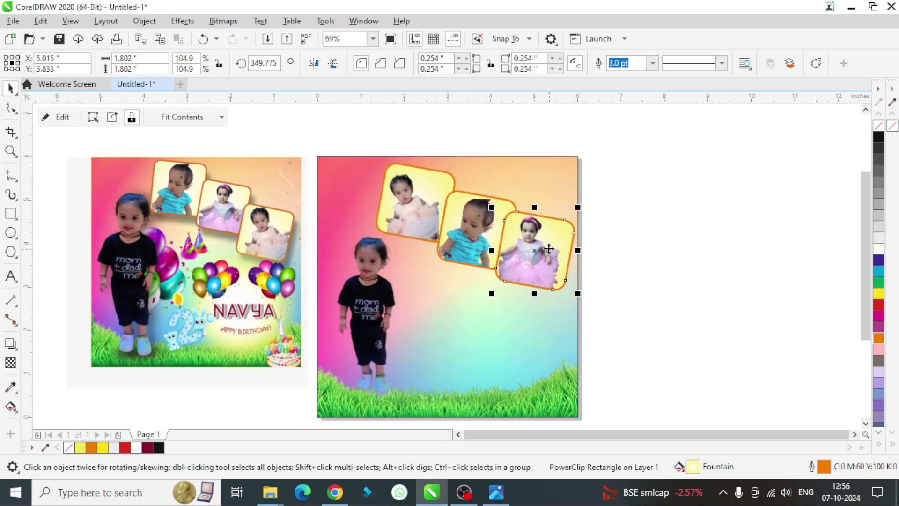
drag(549, 249, 542, 256)
Select all three frames and shift them together slightly up and right.
click(365, 138)
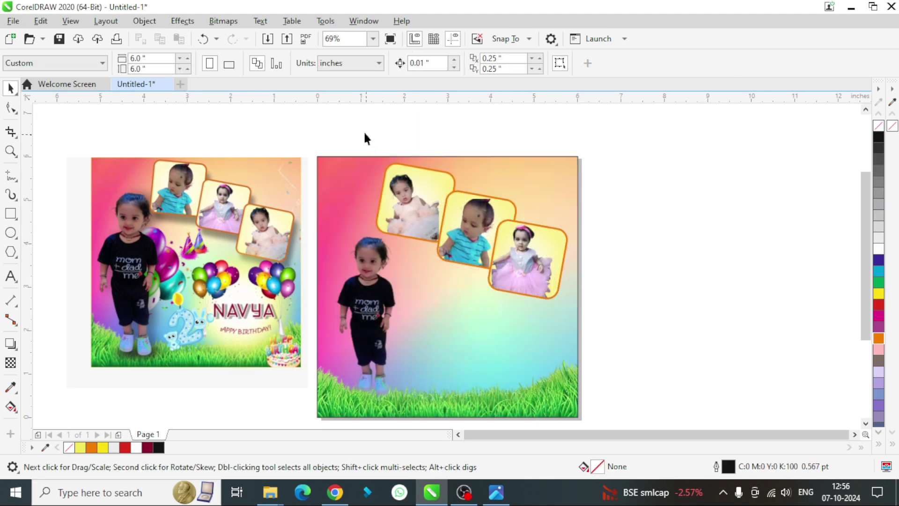
drag(365, 138, 609, 306)
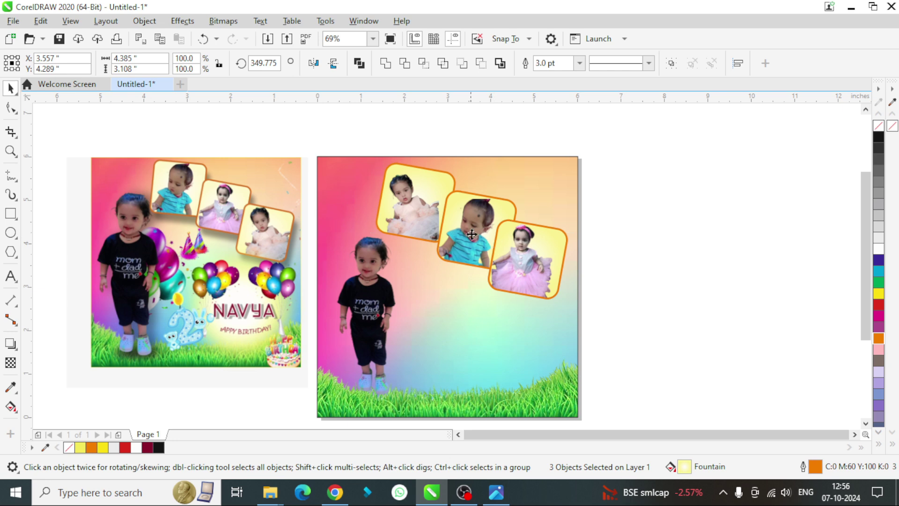
drag(472, 234, 477, 228)
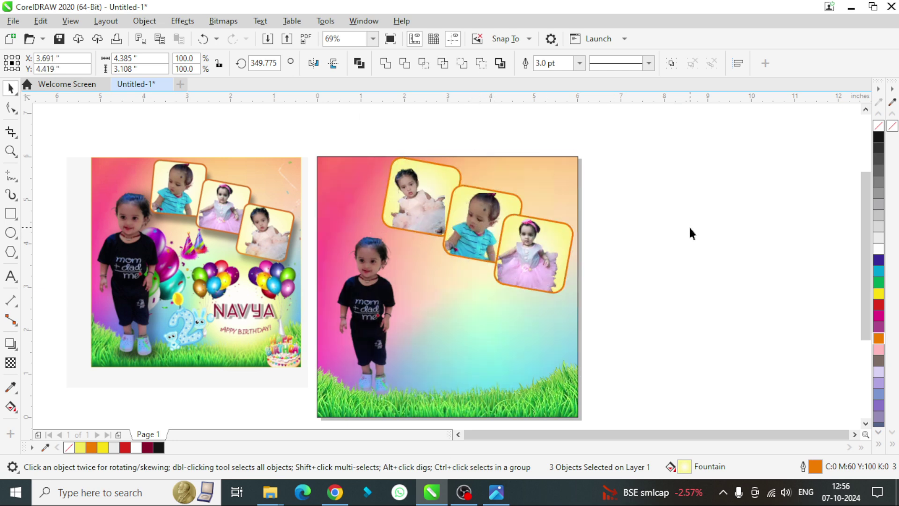
click(692, 233)
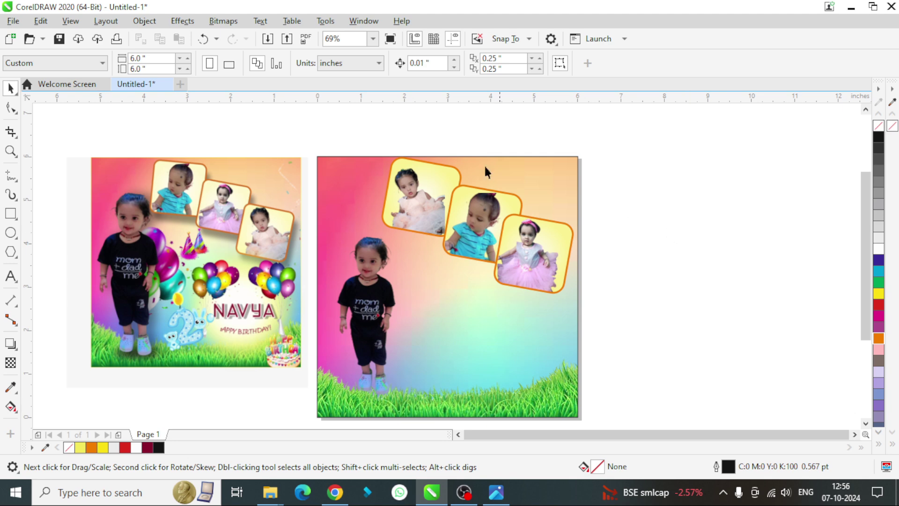
In Chrome, search Google for 'happy birthday png' in a new tab.
click(335, 491)
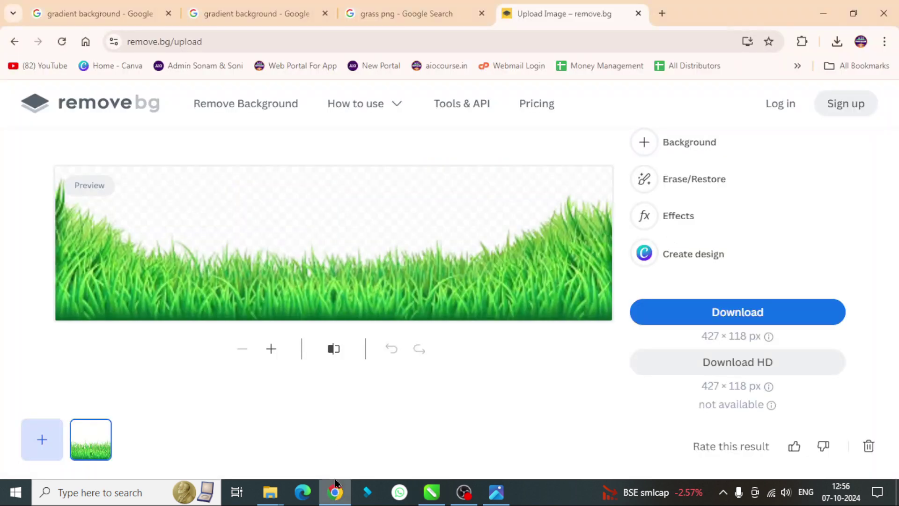
click(661, 12)
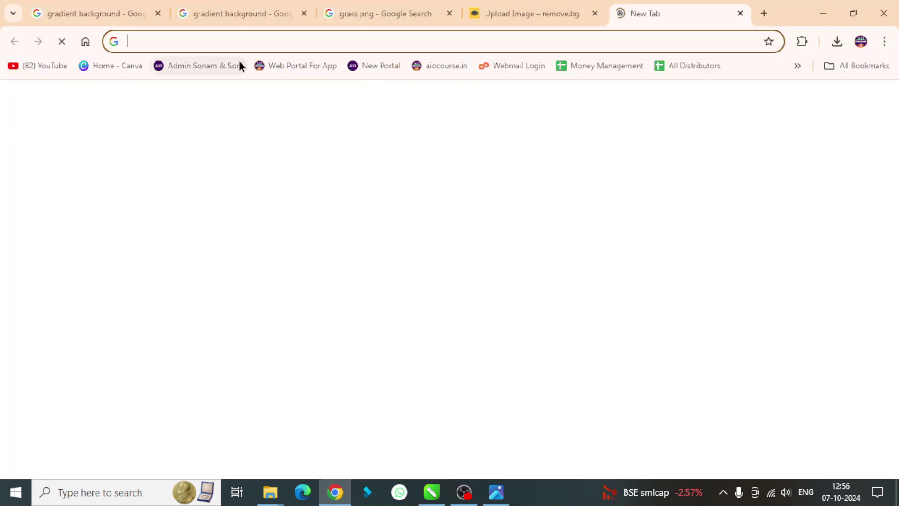
text(ha)
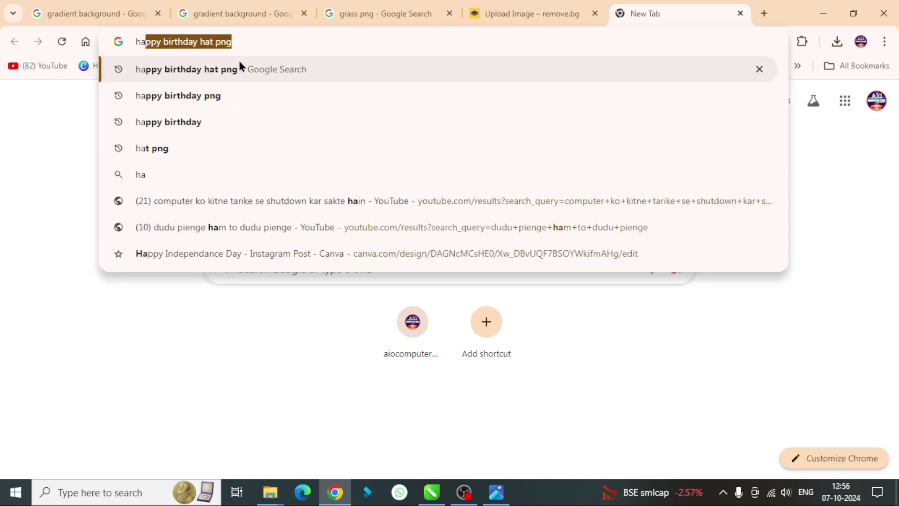
text(ppy )
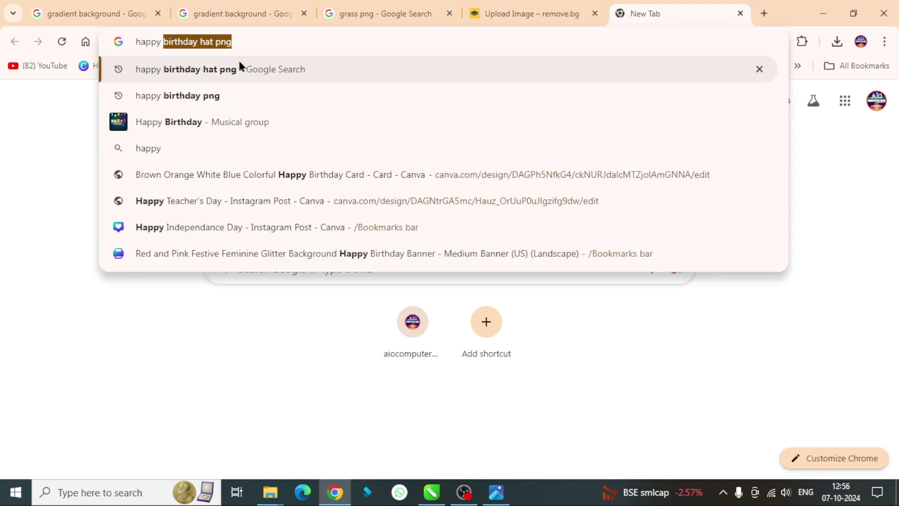
text(bir)
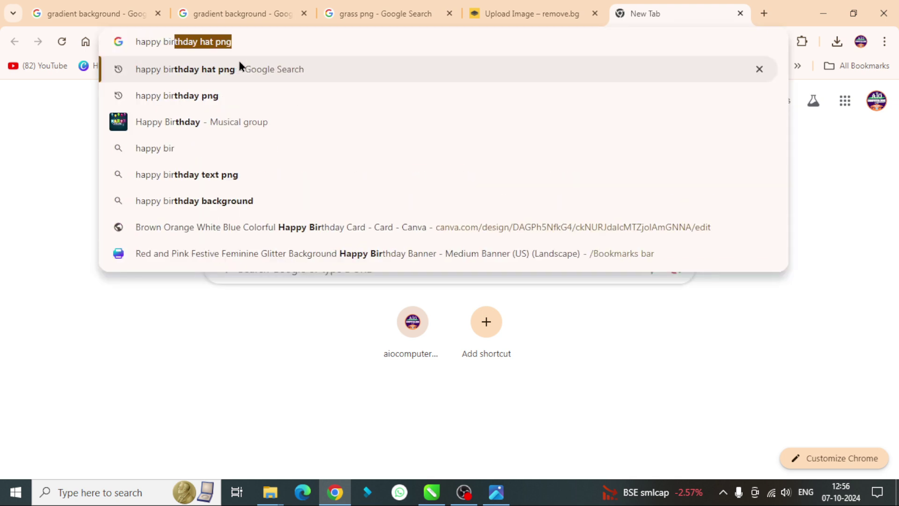
text(thdat)
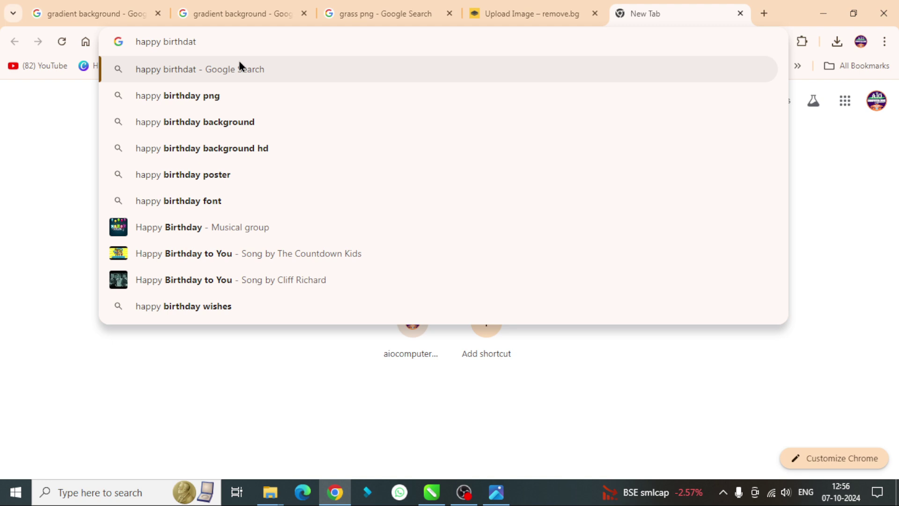
key(BackSpace)
text(y p)
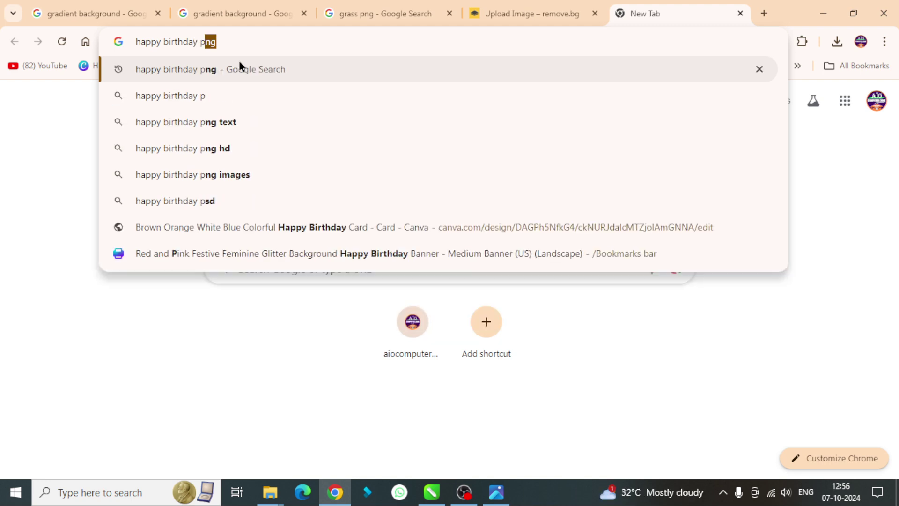
text(n)
key(Return)
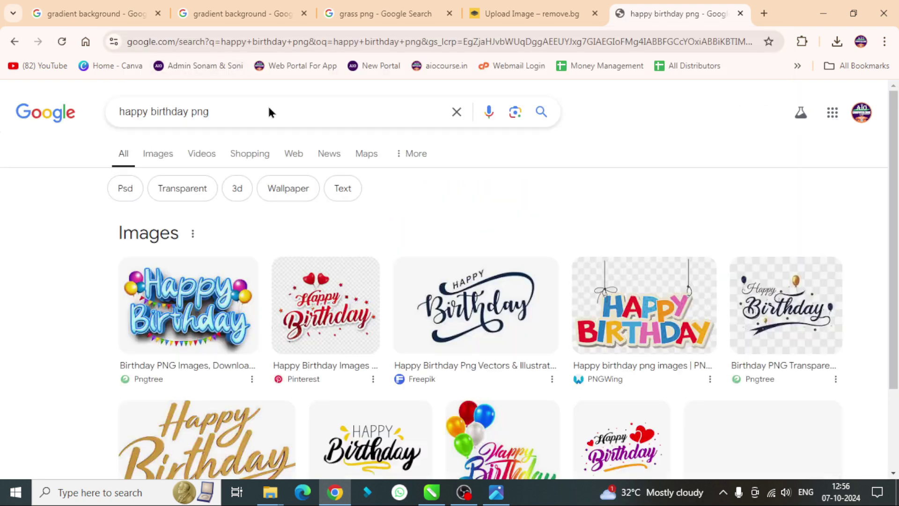
Switch to image results and scroll through the birthday PNG graphics.
click(159, 158)
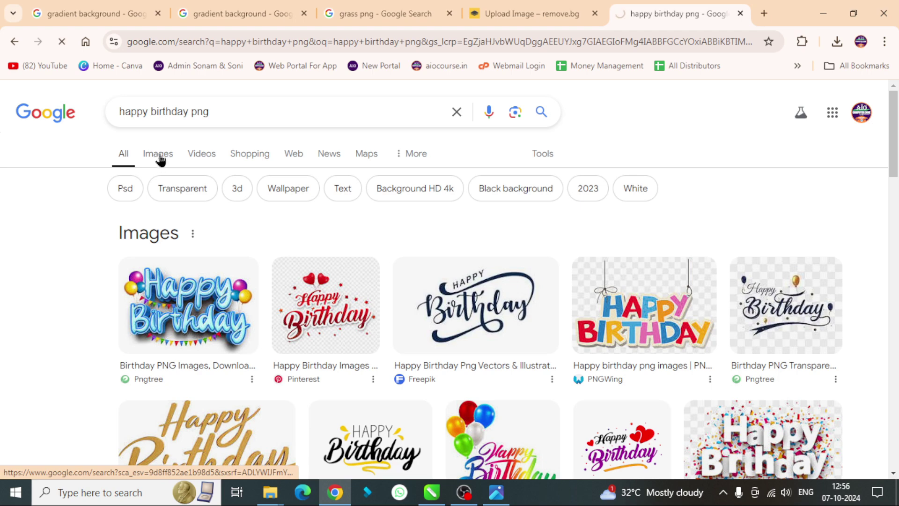
scroll(526, 272, down, 3)
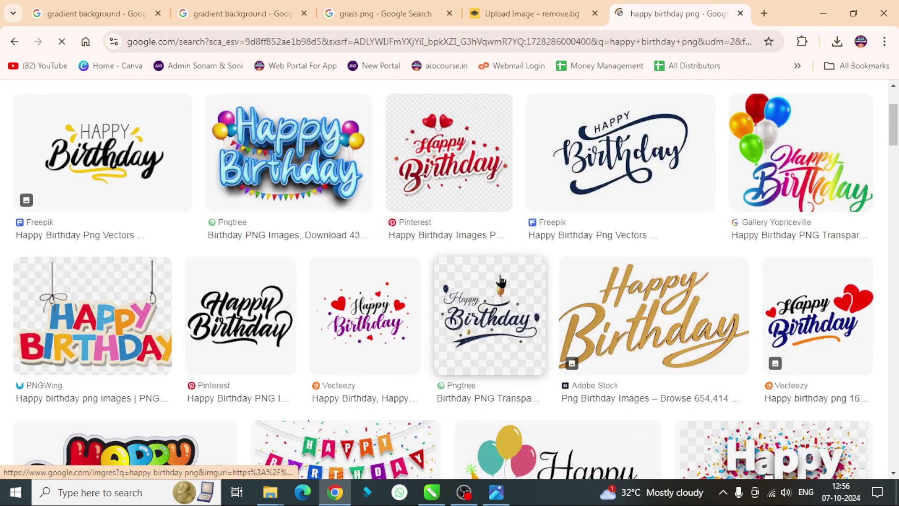
scroll(500, 280, down, 8)
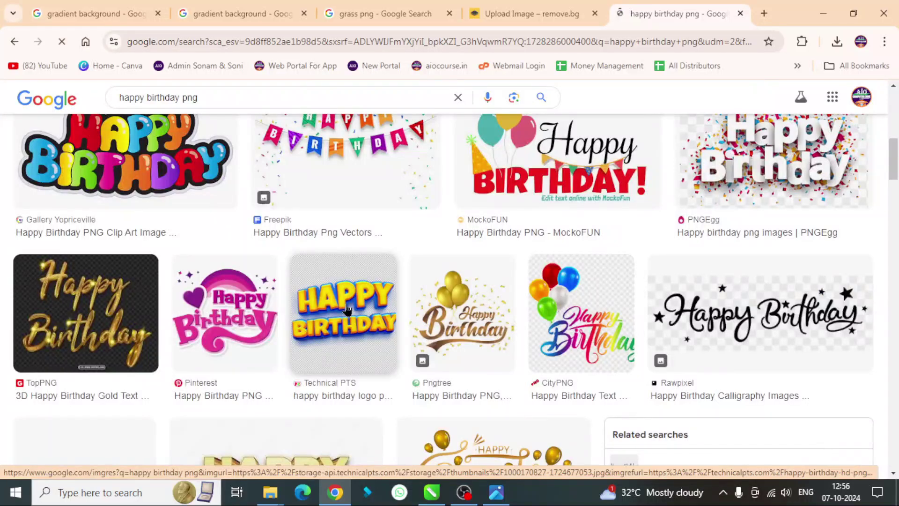
scroll(349, 308, down, 2)
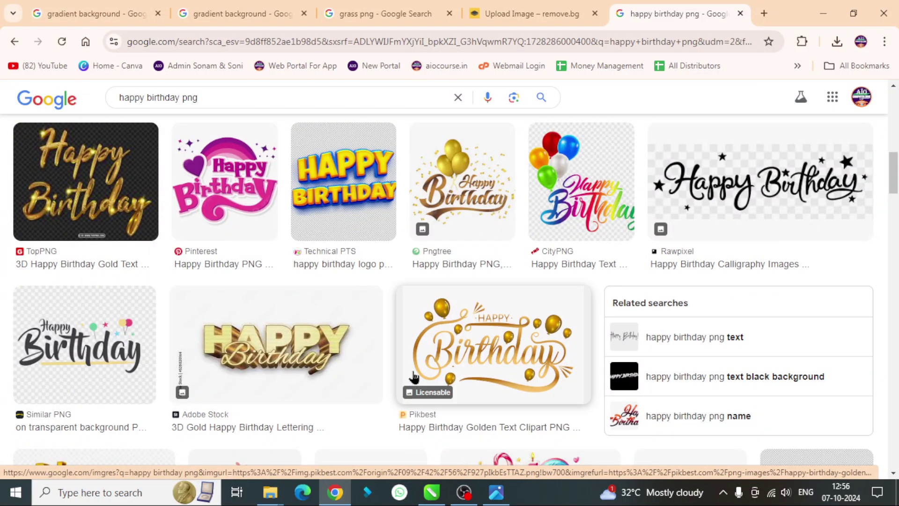
scroll(413, 348, down, 4)
scroll(412, 331, down, 3)
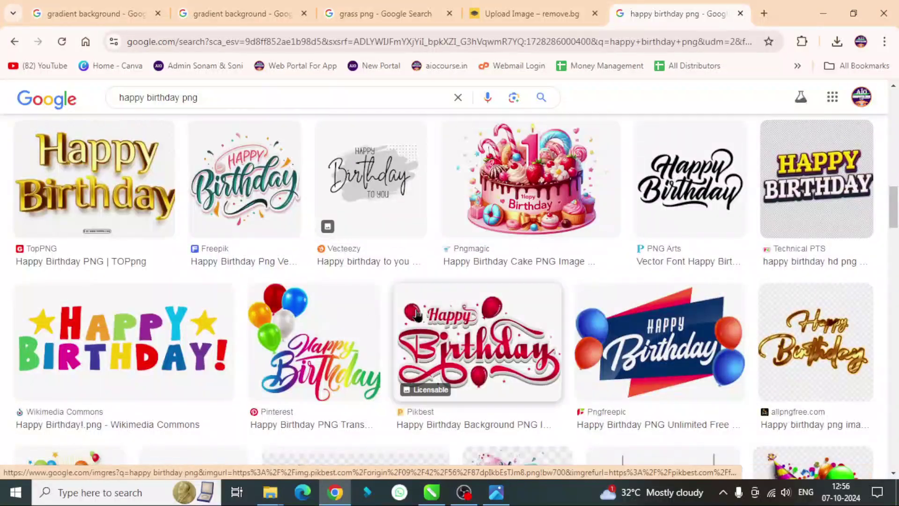
scroll(418, 316, down, 3)
Import a downloaded birthday-cake picture beside the page, then delete it as unwanted.
click(430, 492)
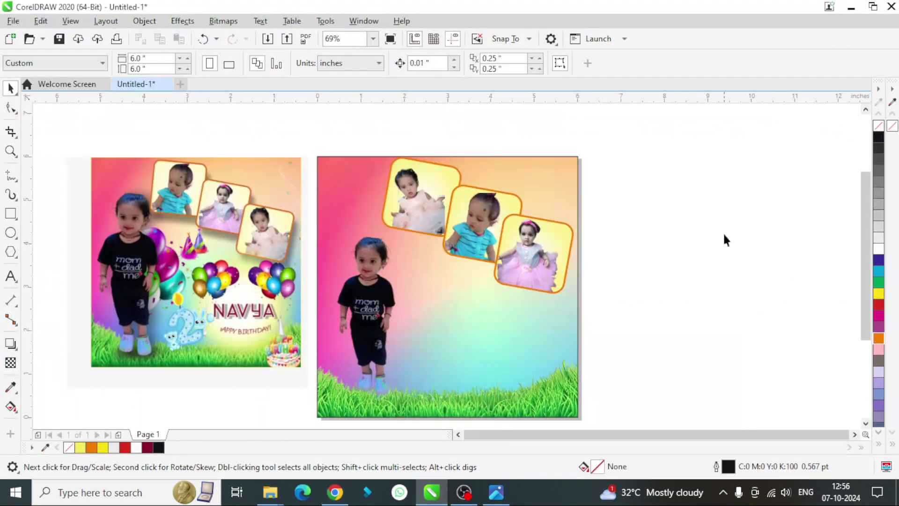
right_click(723, 231)
click(724, 275)
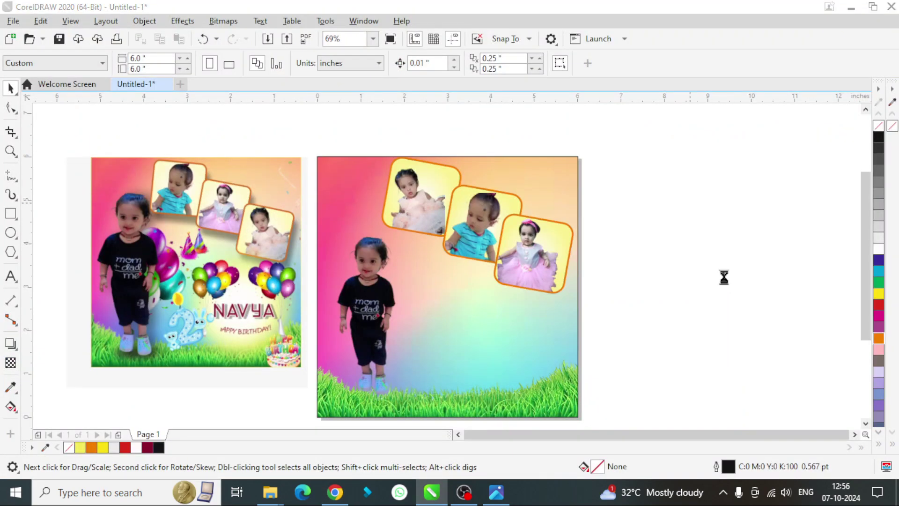
click(47, 194)
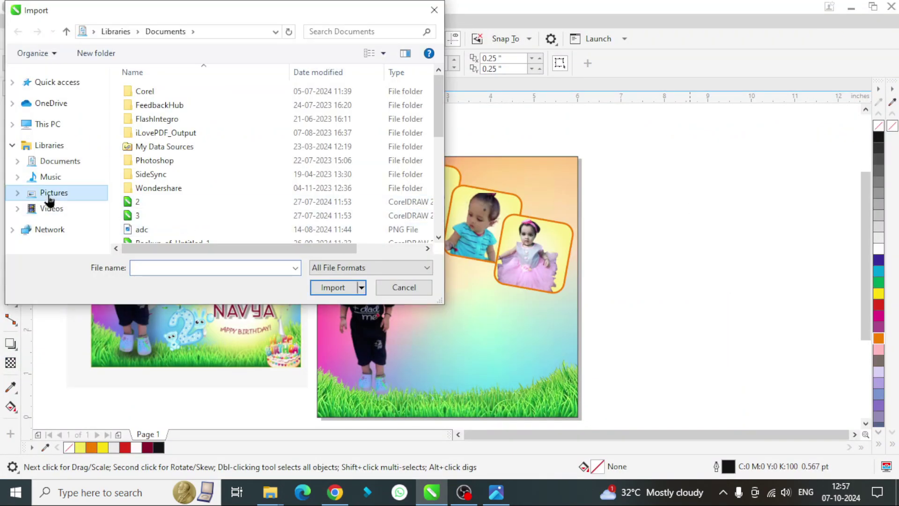
scroll(388, 178, down, 2)
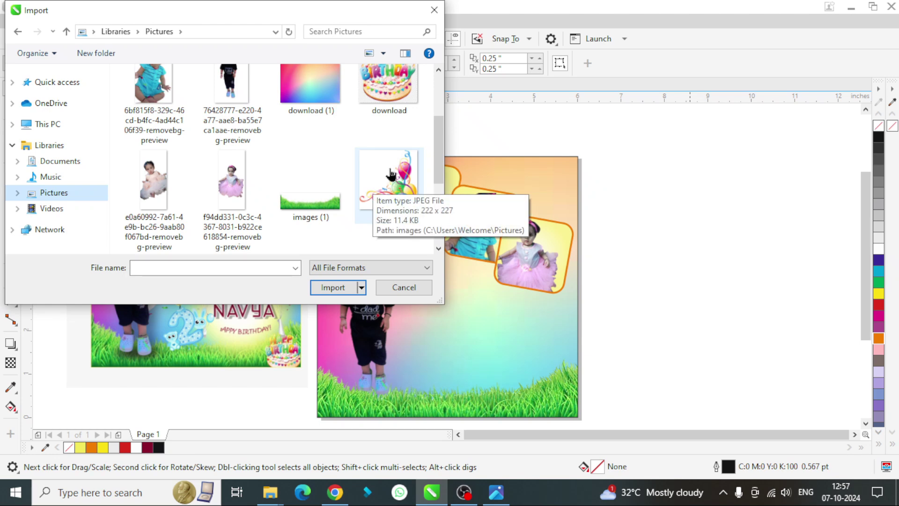
scroll(387, 166, up, 1)
double_click(387, 106)
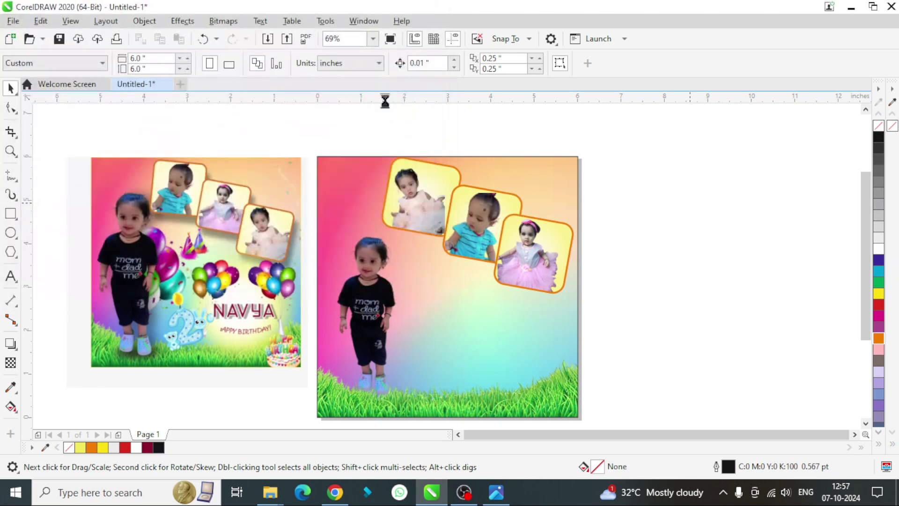
drag(639, 156, 759, 277)
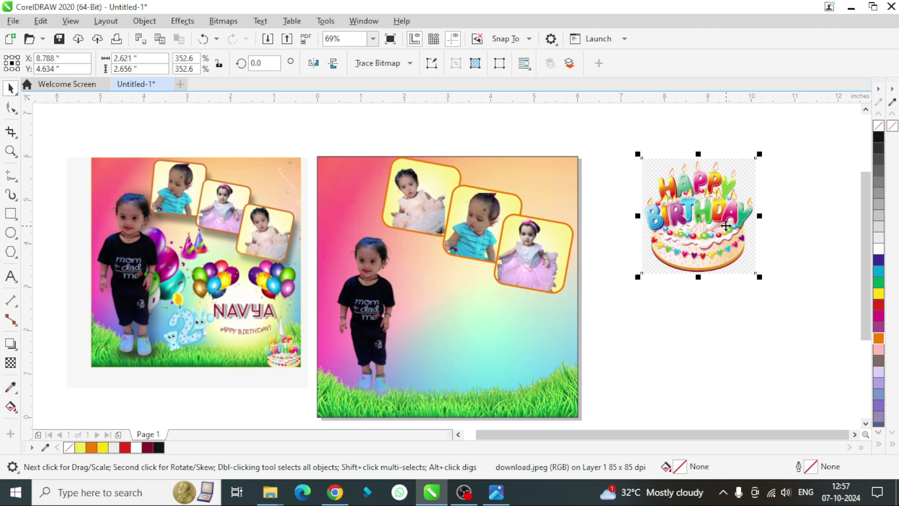
key(Delete)
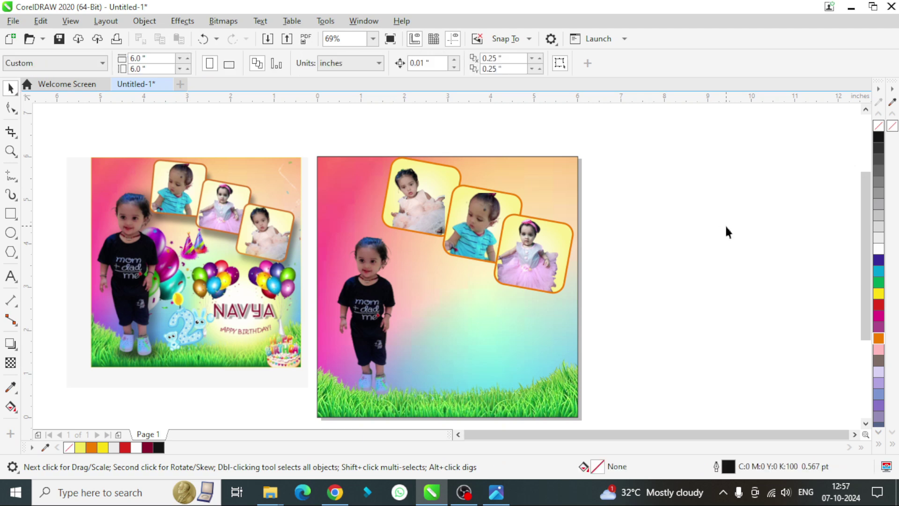
Import the images_4 tiered cake, balloon bunch and corner balloon pictures from Pictures.
right_click(681, 216)
click(718, 288)
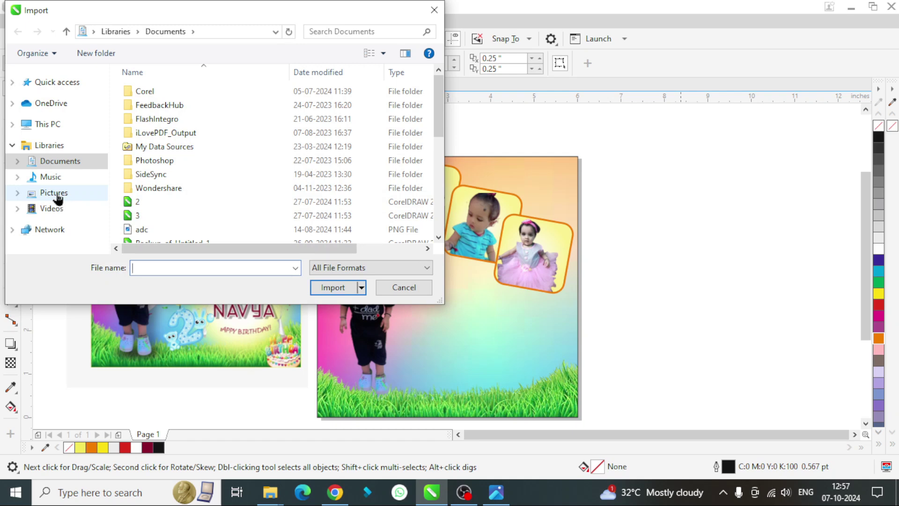
click(54, 192)
scroll(316, 180, down, 5)
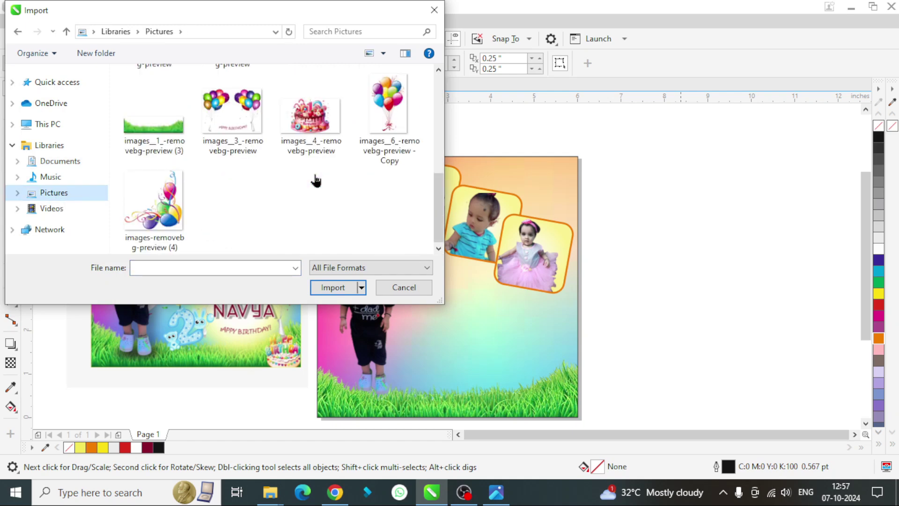
click(312, 119)
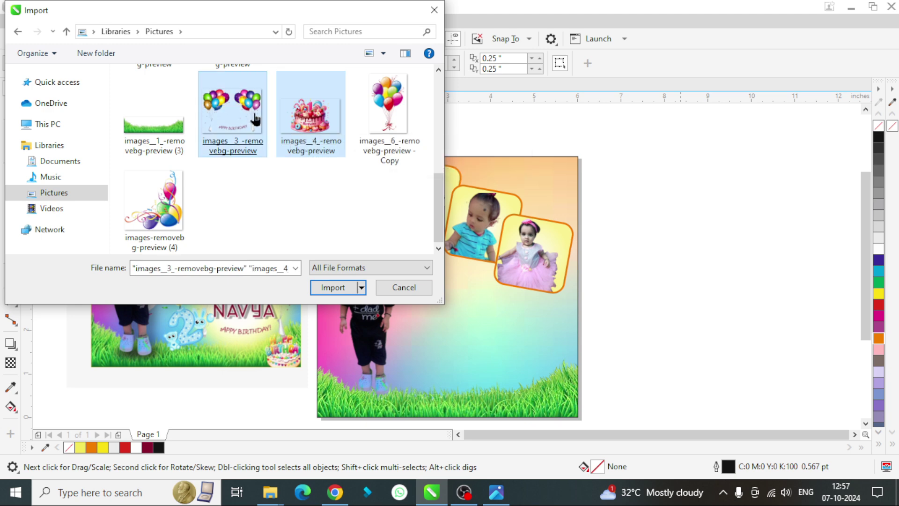
ctrl+click(394, 120)
ctrl+click(159, 202)
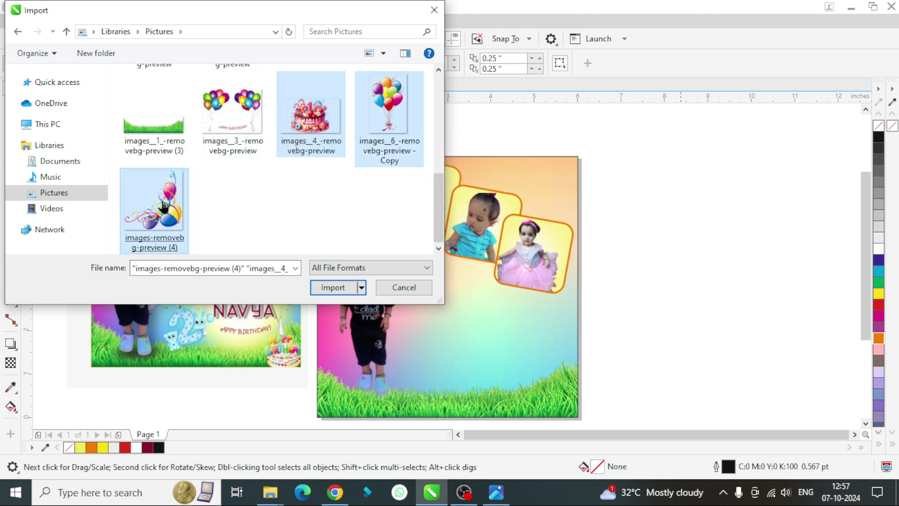
shift+click(233, 129)
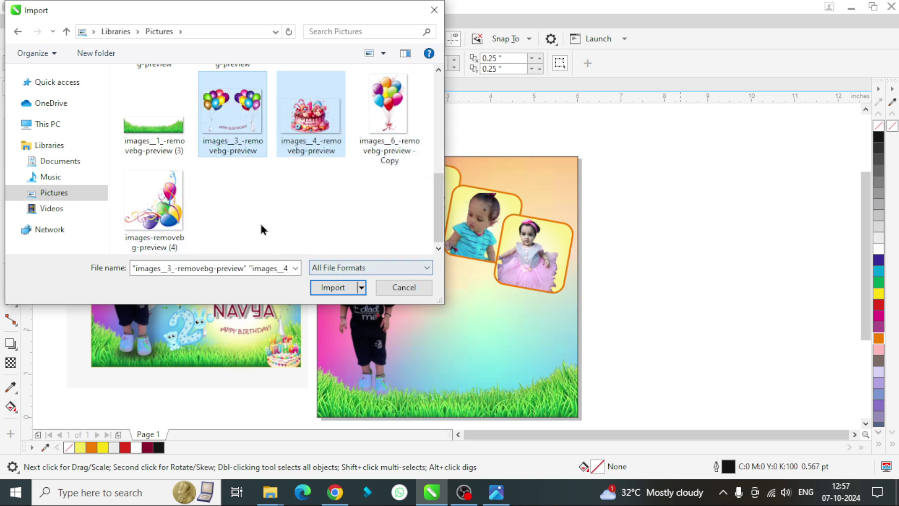
click(345, 287)
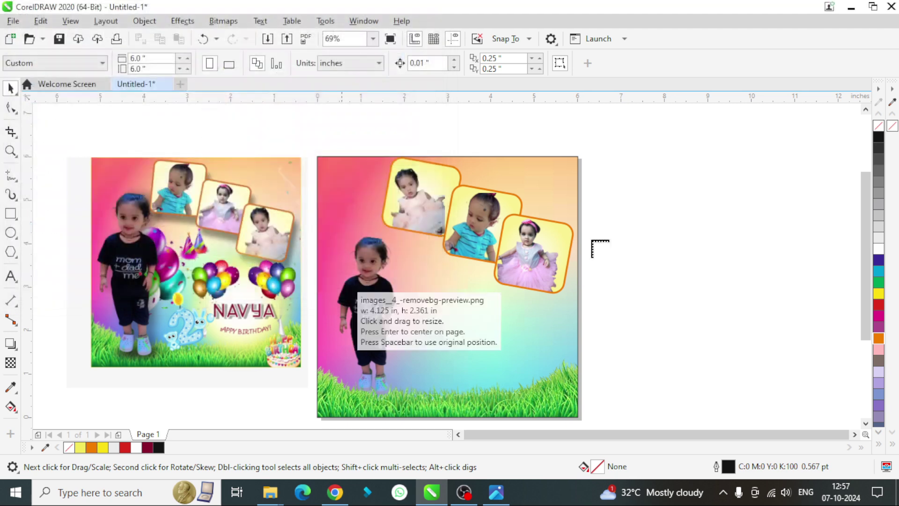
Place the cake and both balloon pictures to the right of the page.
click(604, 157)
click(629, 258)
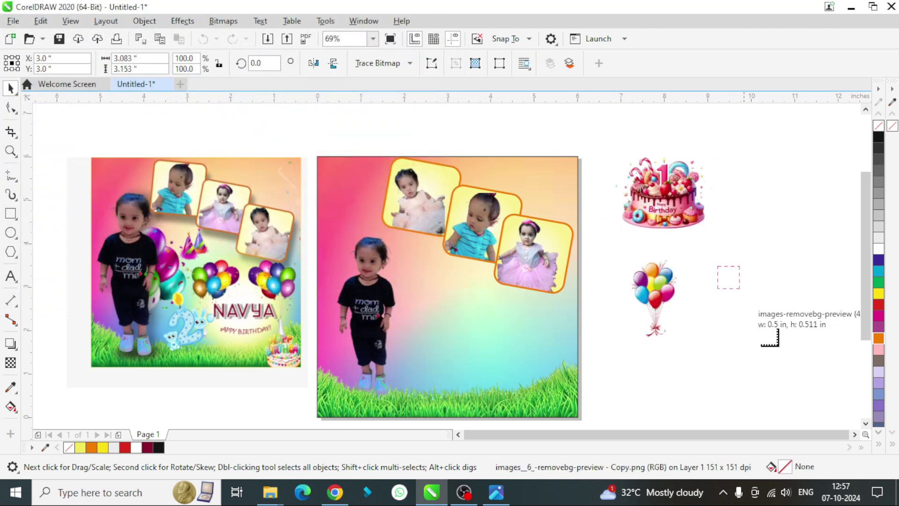
drag(779, 346, 781, 338)
click(798, 260)
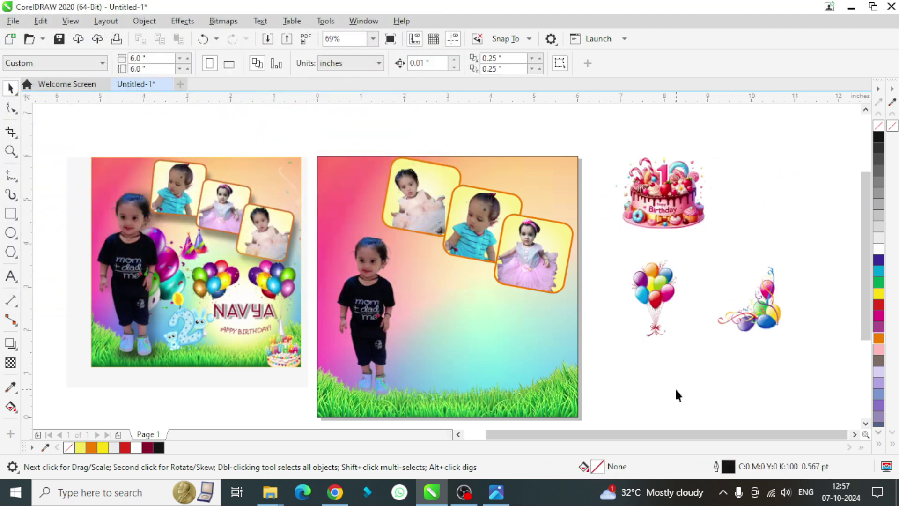
Move the corner balloon picture onto the poster and rotate it about 90°.
click(767, 329)
mouse_move(767, 329)
mouse_down()
mouse_move(445, 327)
mouse_move(559, 171)
mouse_up()
click(445, 326)
click(429, 311)
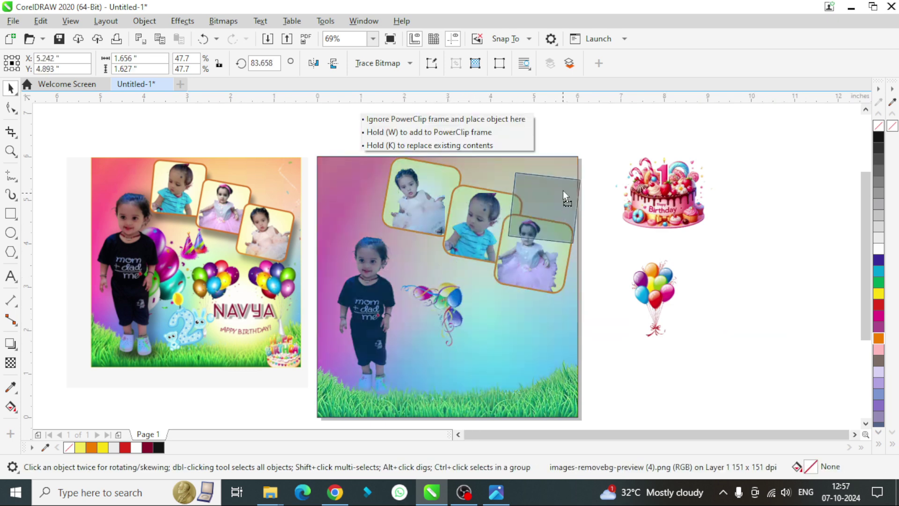
click(558, 171)
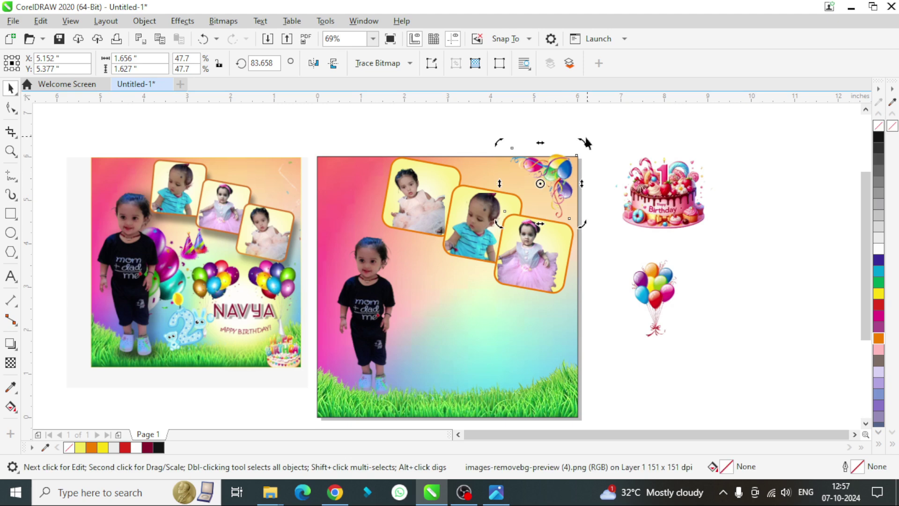
drag(582, 141, 579, 136)
Shrink the balloons into the top-right corner and drop a copy at top-left.
mouse_move(558, 172)
mouse_down()
mouse_move(562, 184)
mouse_move(557, 179)
mouse_up()
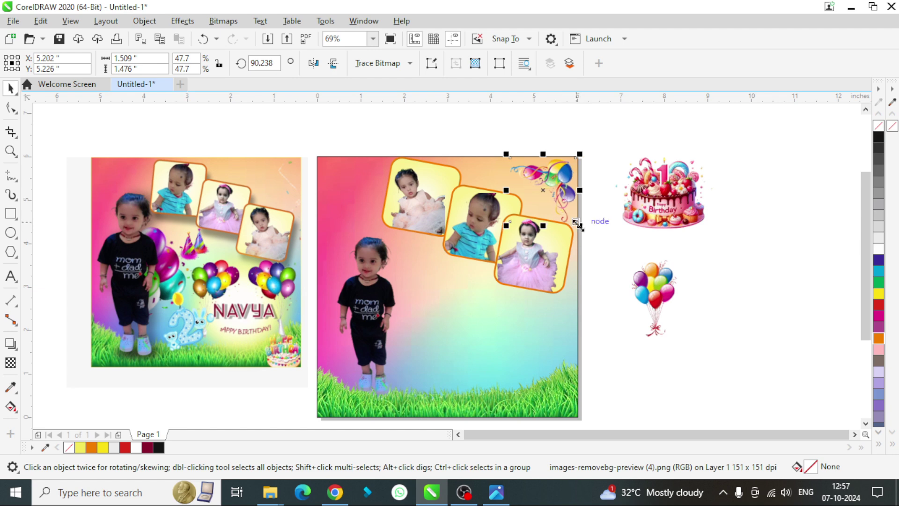
drag(576, 223, 566, 203)
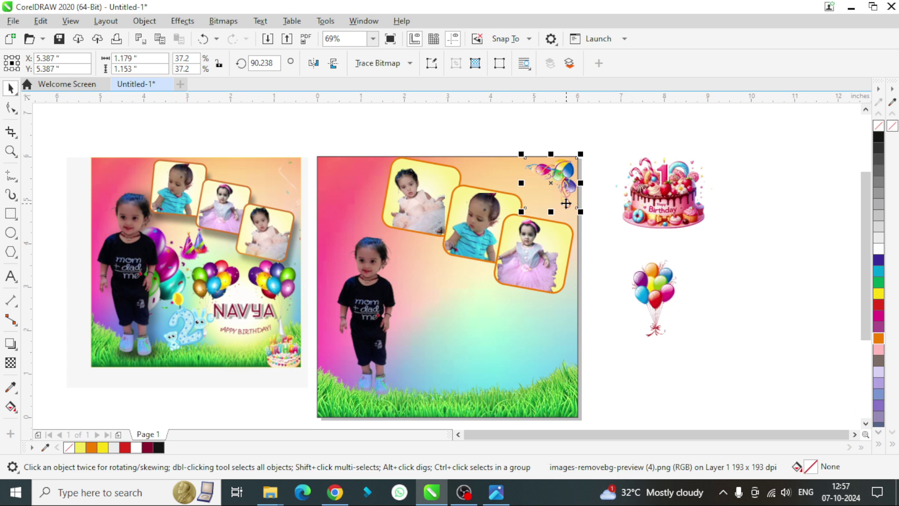
mouse_move(570, 178)
mouse_down()
mouse_move(363, 179)
mouse_move(313, 151)
mouse_up()
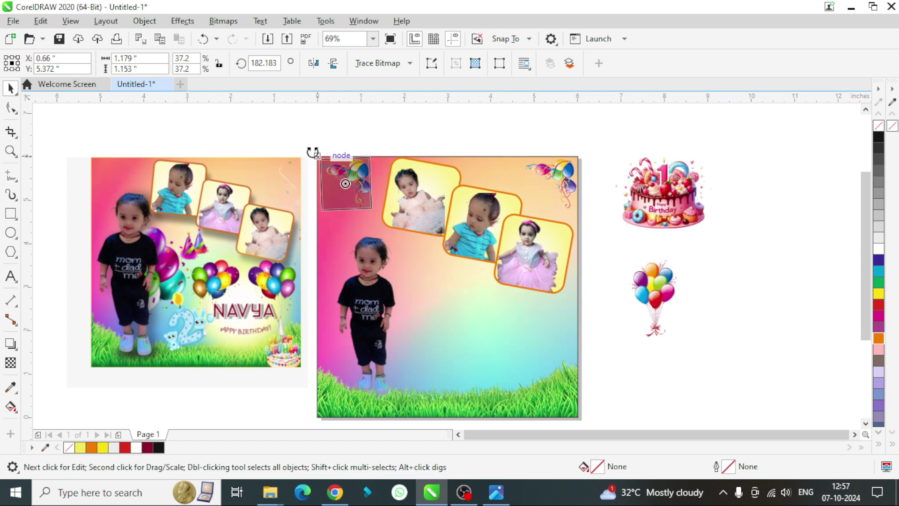
click(807, 268)
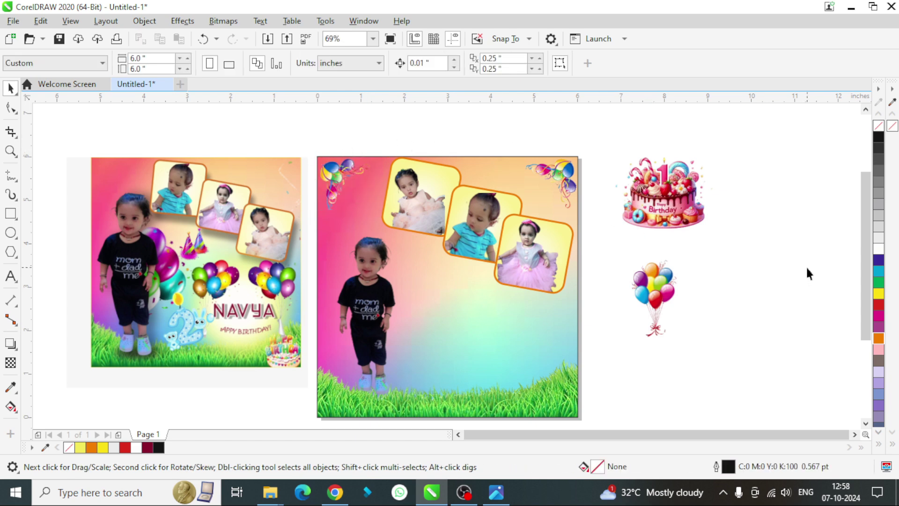
Move the tiered cake to the bottom-right corner and PowerClip it inside the page background.
mouse_move(673, 206)
mouse_down()
mouse_move(559, 410)
mouse_move(557, 388)
mouse_up()
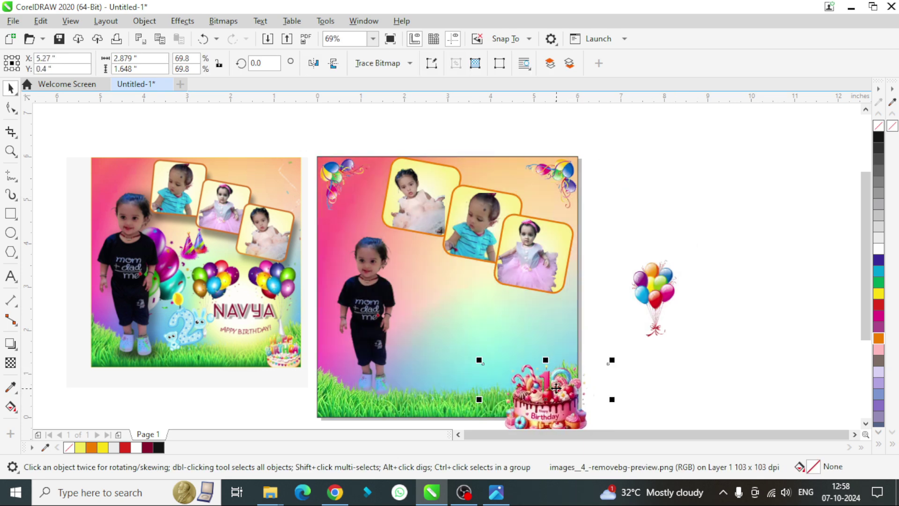
right_click(543, 390)
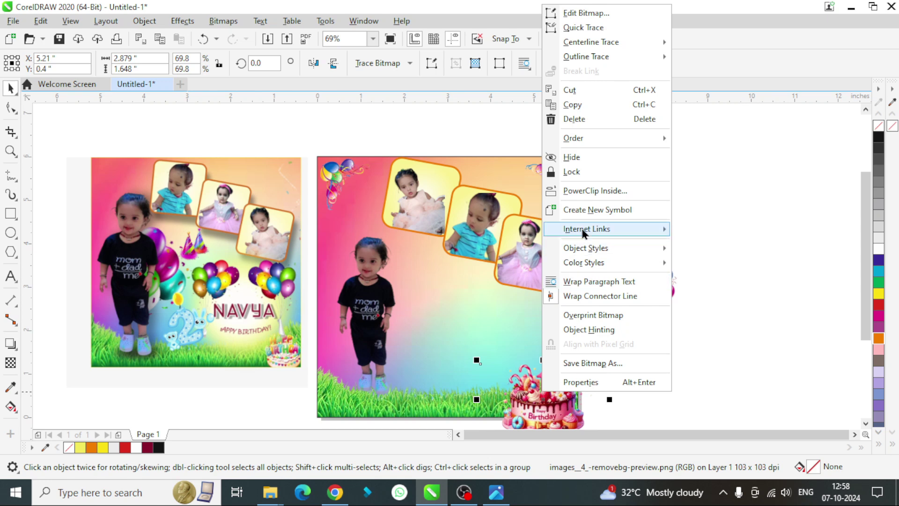
click(578, 195)
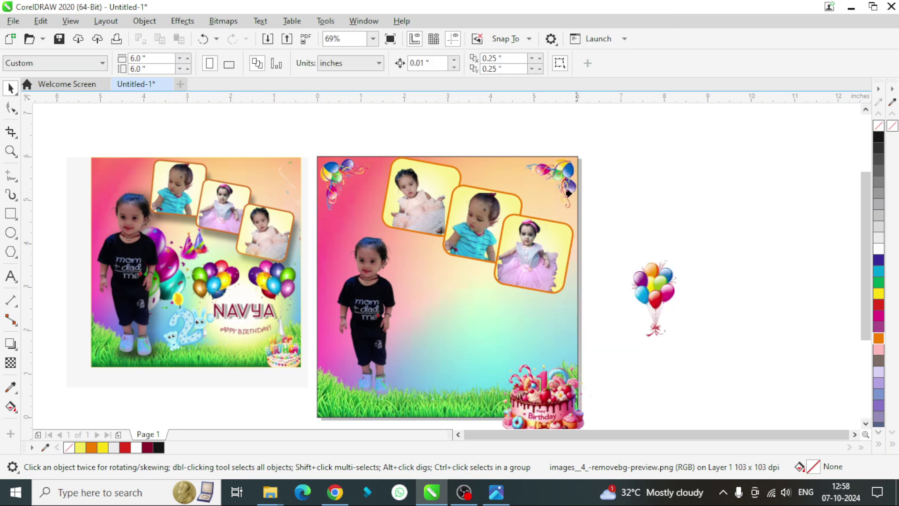
click(462, 316)
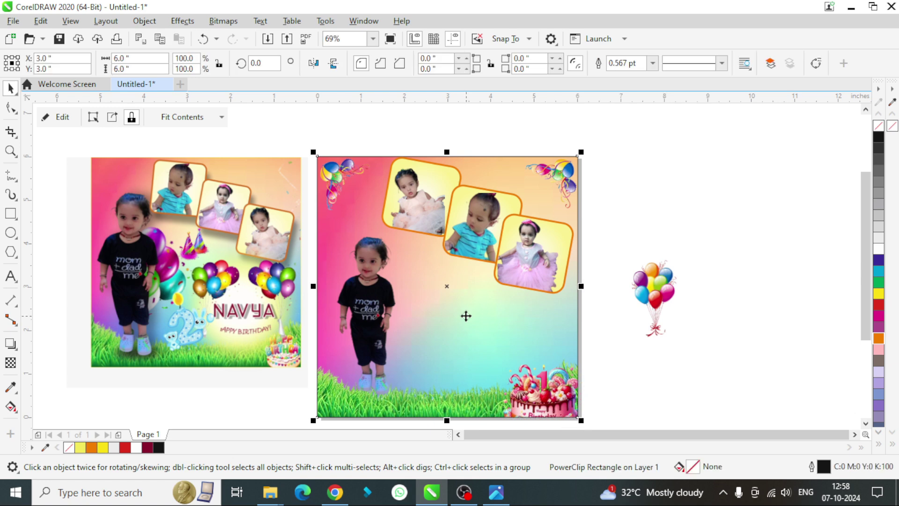
click(703, 350)
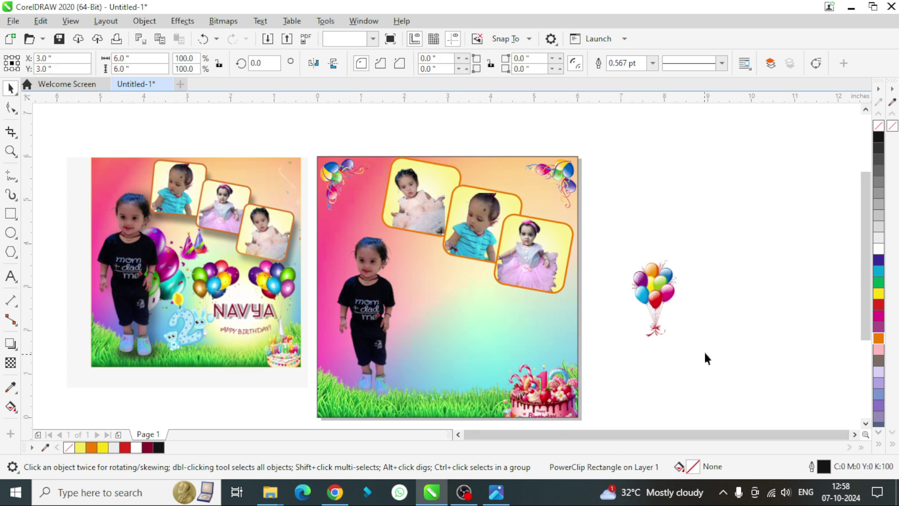
Enlarge, tilt and move the balloon bunch beside the standing girl's hand below the frames.
click(655, 294)
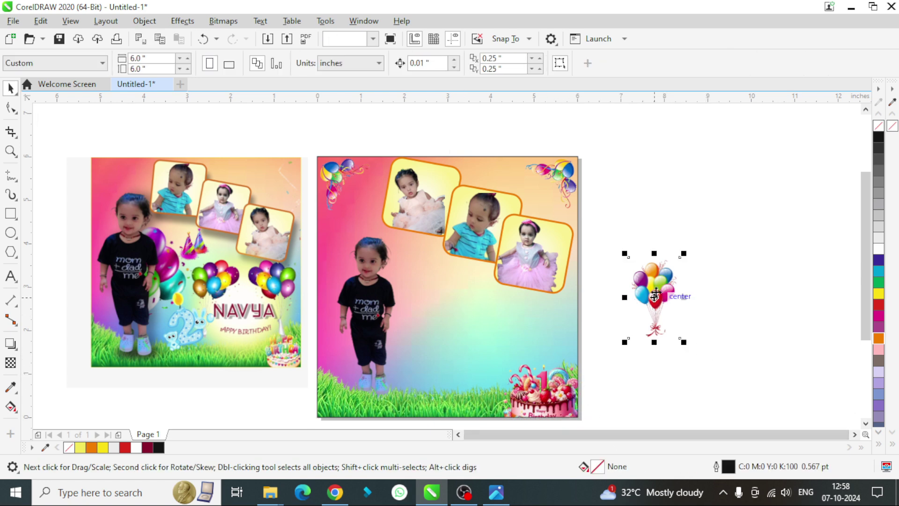
mouse_move(684, 253)
mouse_down()
mouse_move(709, 212)
mouse_move(719, 224)
mouse_up()
click(676, 251)
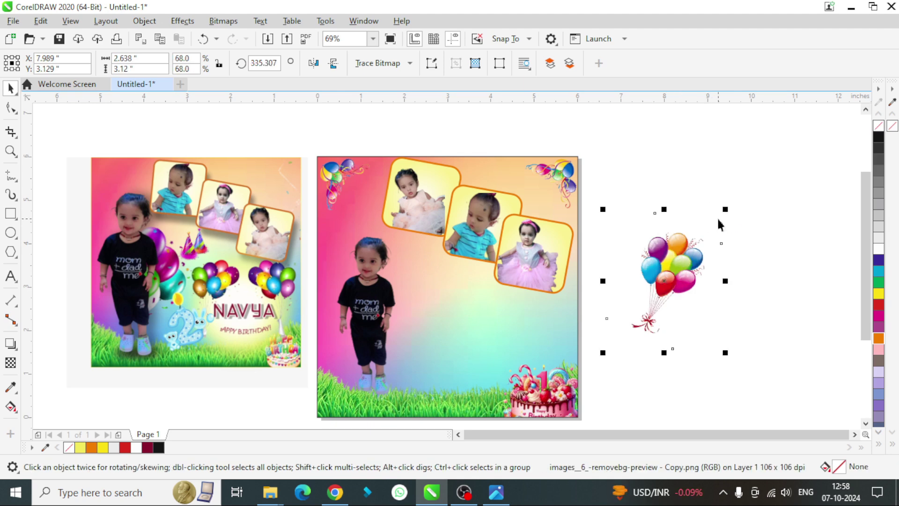
mouse_move(678, 267)
mouse_down()
mouse_move(423, 297)
mouse_move(401, 291)
mouse_up()
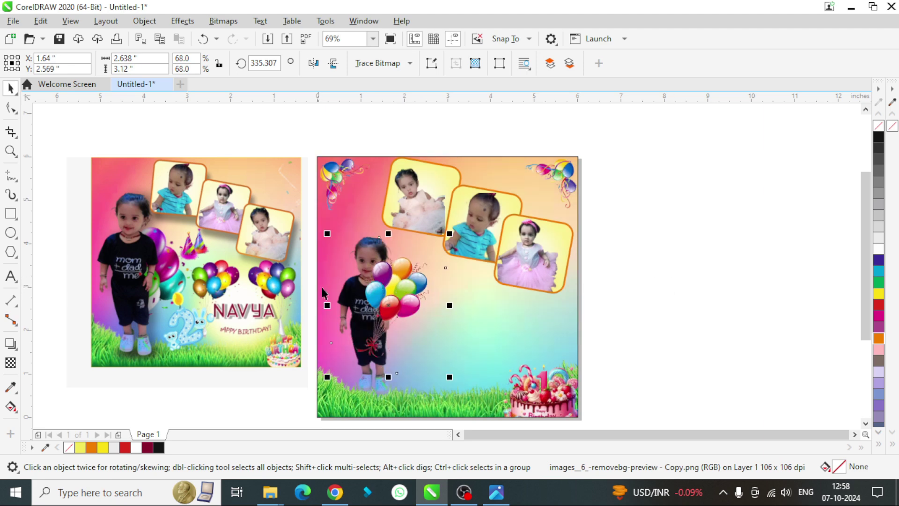
drag(394, 281, 467, 263)
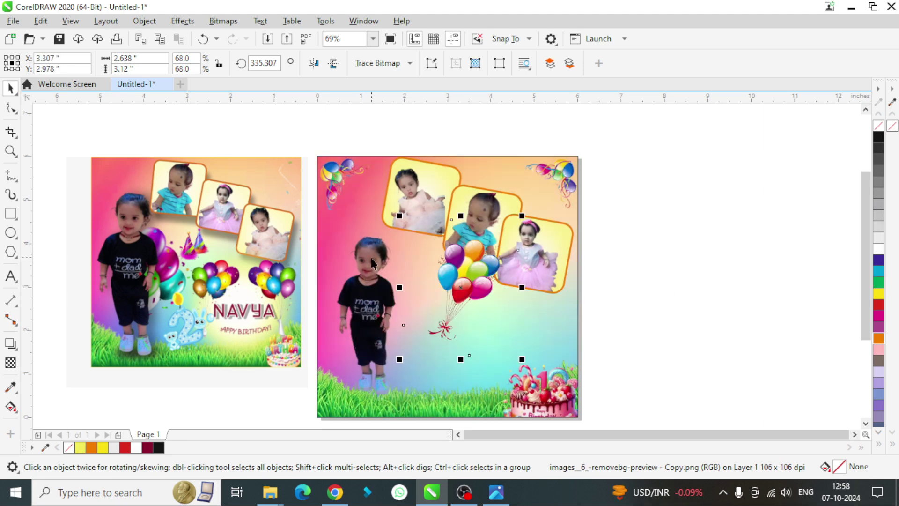
click(372, 258)
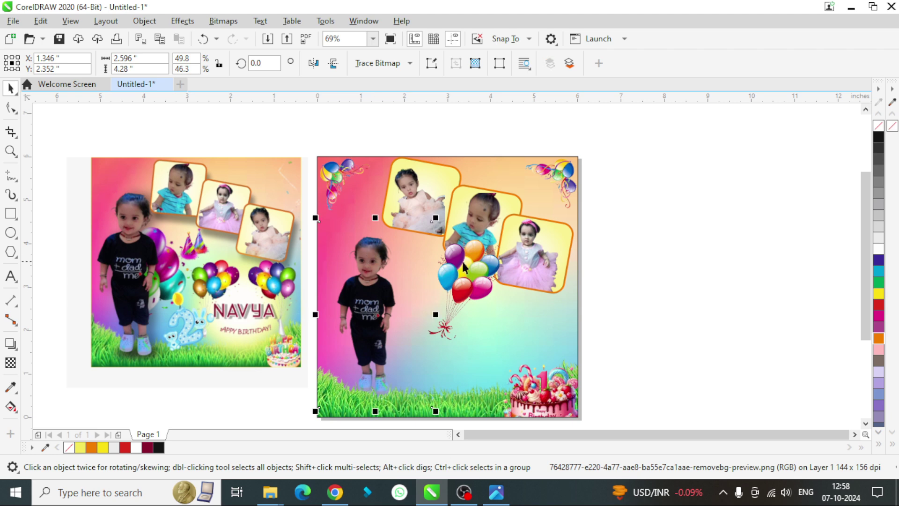
drag(463, 267, 416, 276)
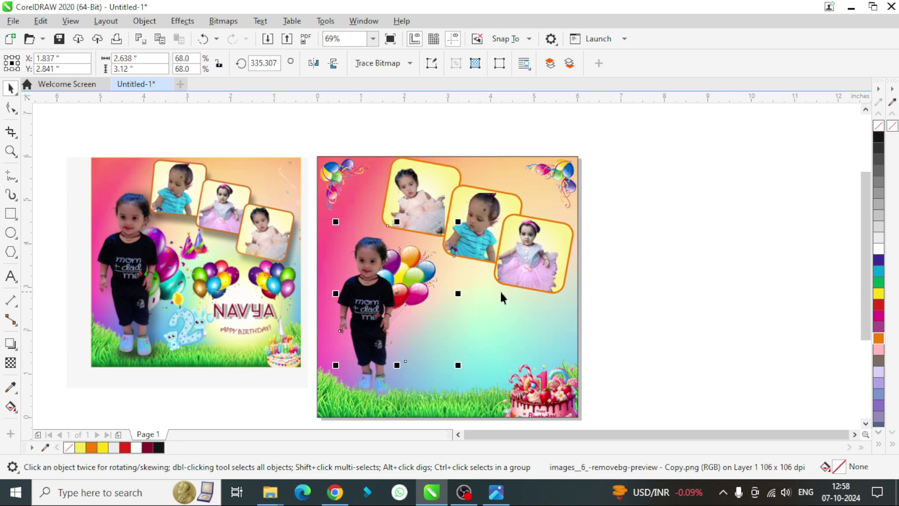
click(666, 271)
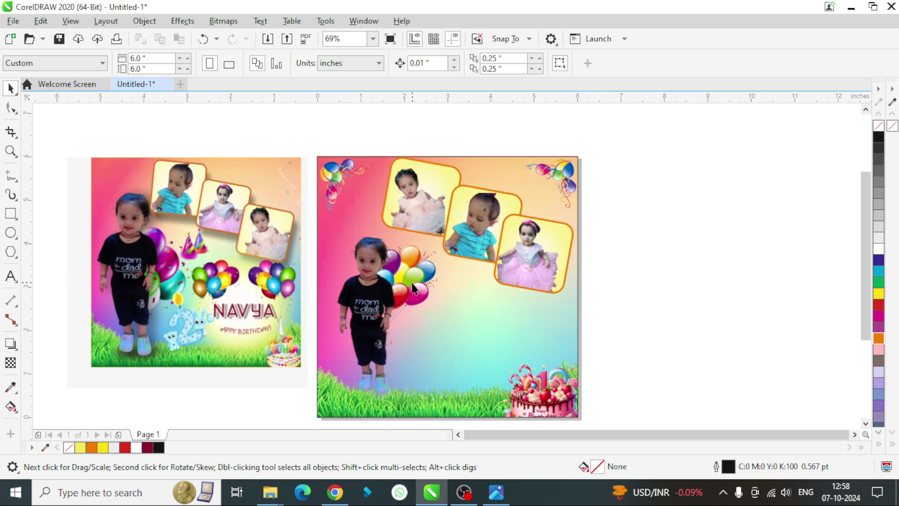
Import images_3, the two-bunch HAPPY BIRTHDAY balloons, and fit it in the poster's lower middle.
right_click(632, 211)
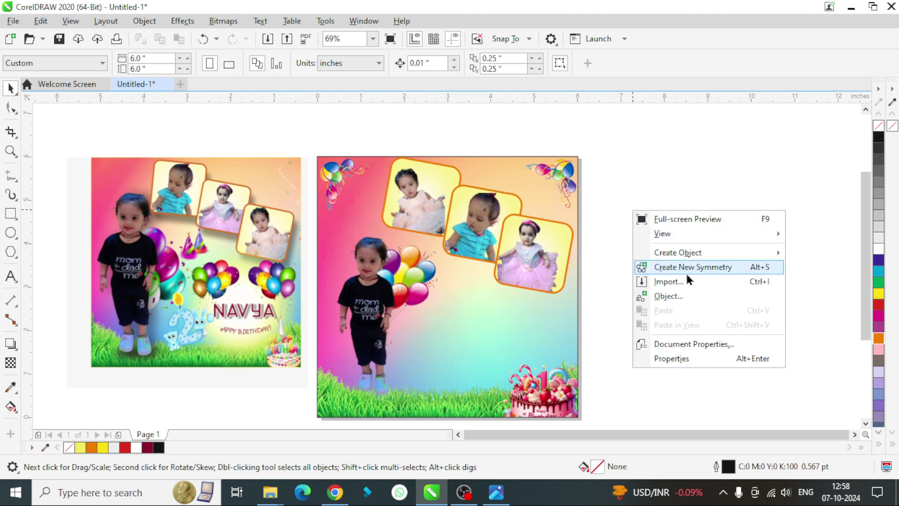
click(675, 280)
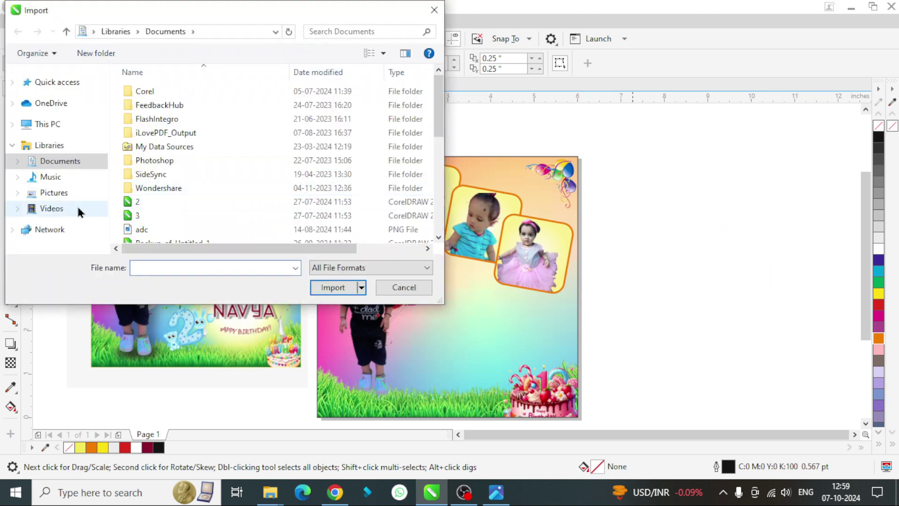
click(54, 192)
scroll(387, 152, down, 5)
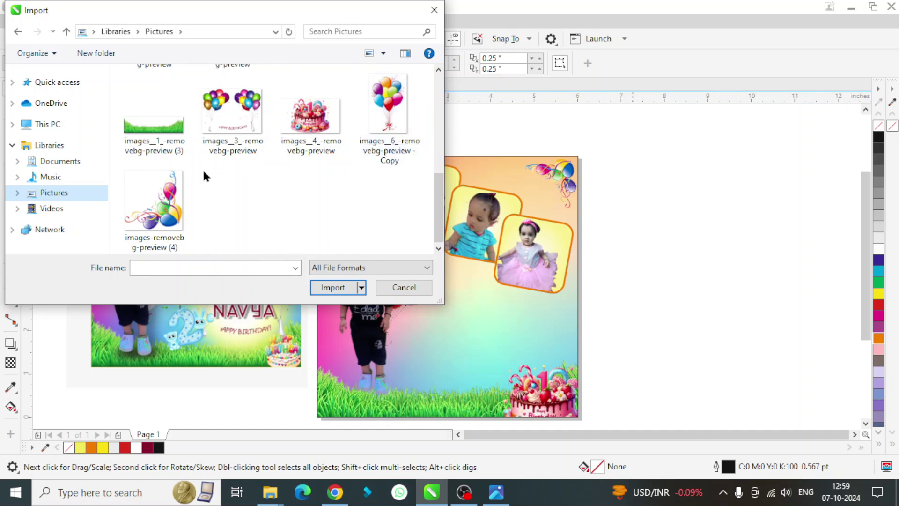
double_click(248, 136)
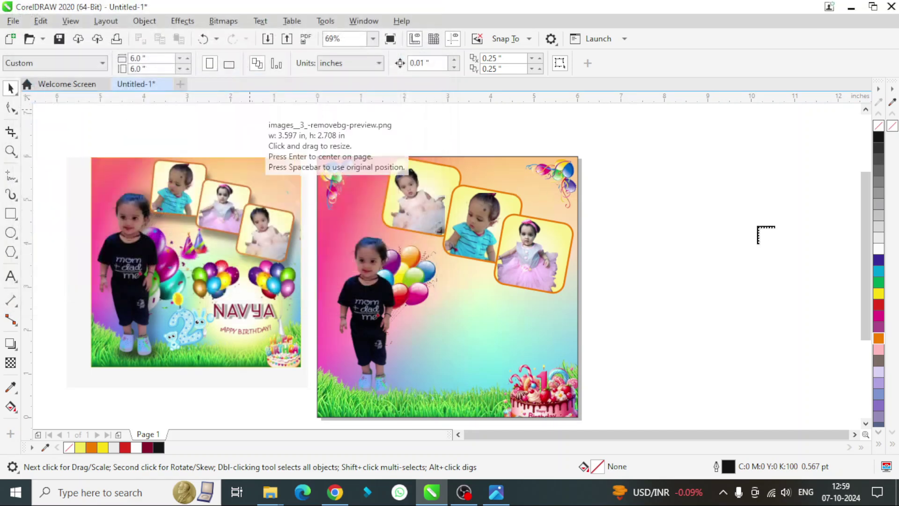
drag(604, 172, 727, 261)
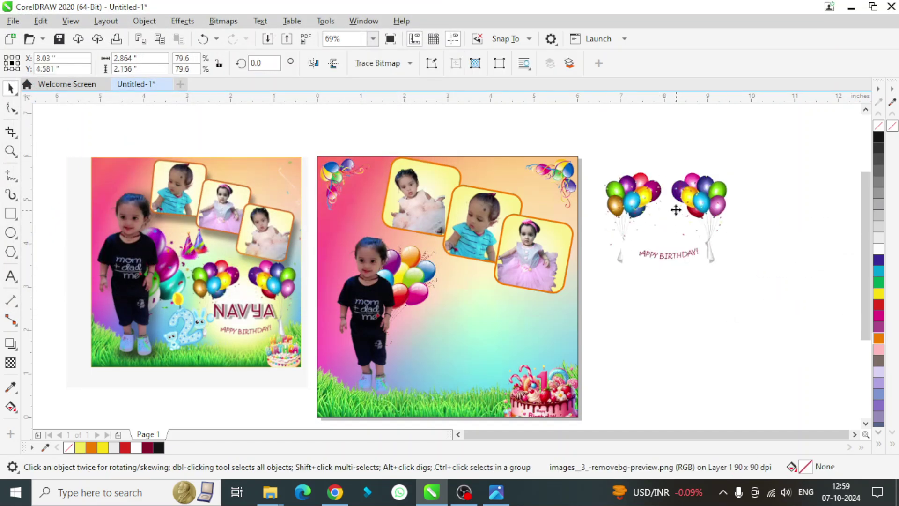
mouse_move(657, 215)
mouse_down()
mouse_move(492, 333)
mouse_move(465, 333)
mouse_move(496, 324)
mouse_up()
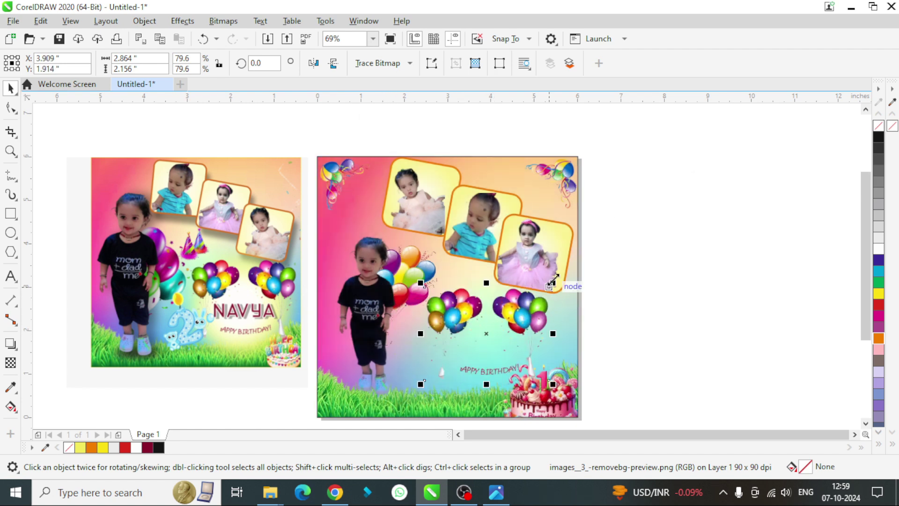
drag(552, 283, 557, 279)
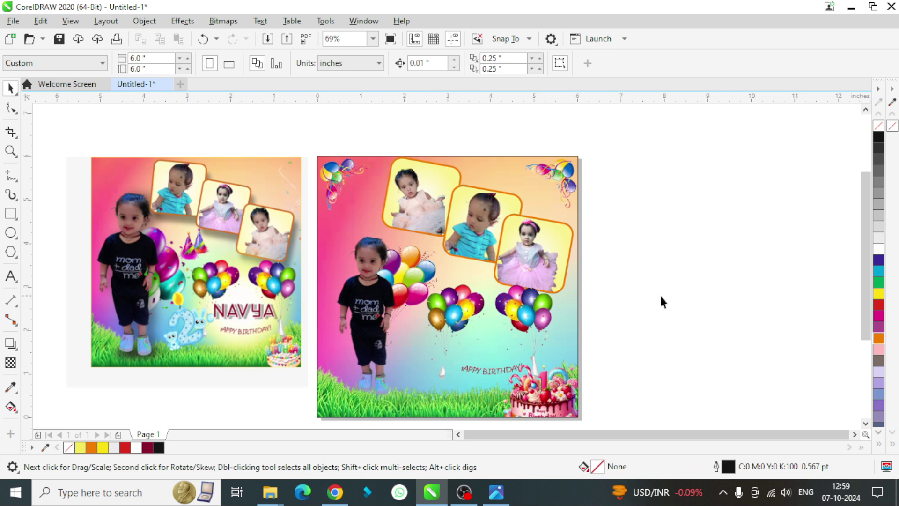
drag(528, 308, 514, 308)
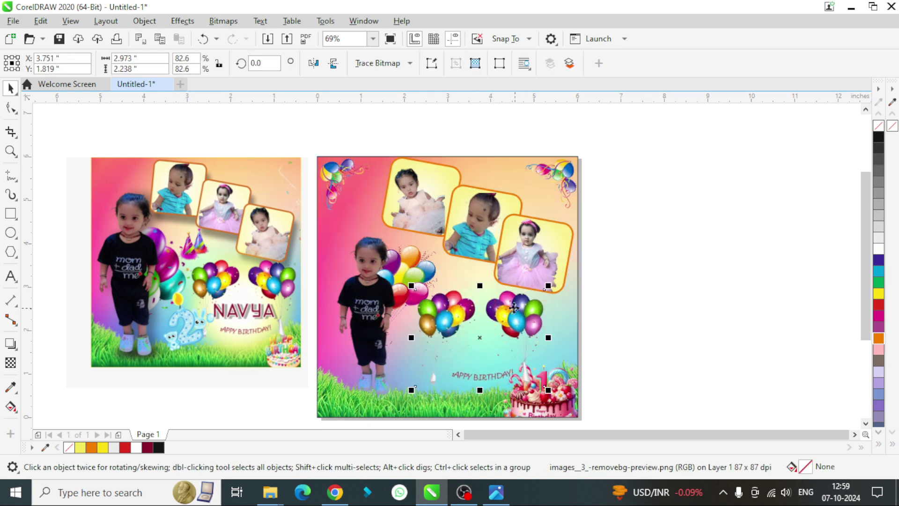
Shrink the cake inside the page PowerClip using Edit PowerClip, then finish editing.
click(676, 322)
click(549, 385)
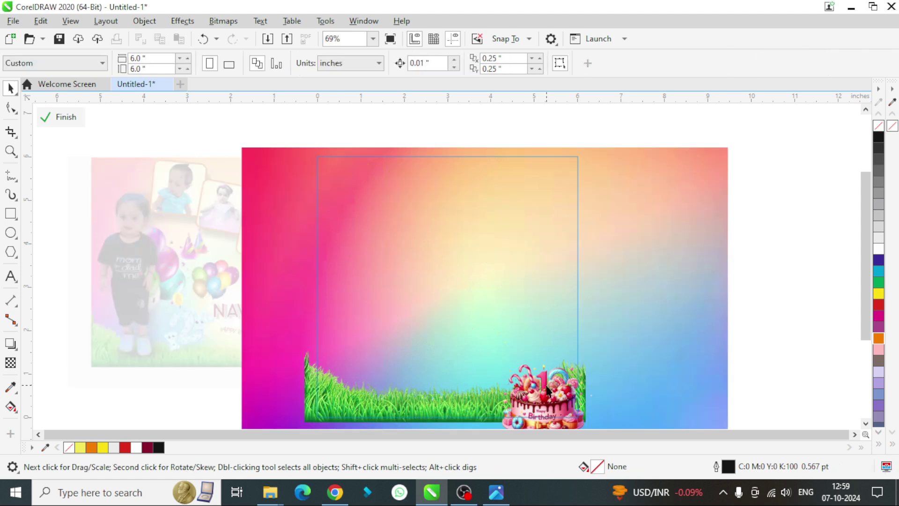
click(549, 392)
drag(481, 367, 485, 375)
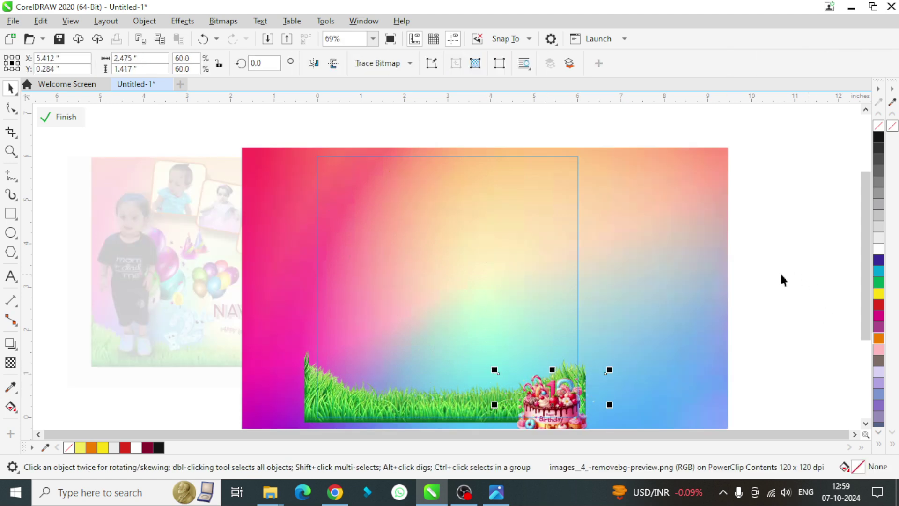
click(766, 281)
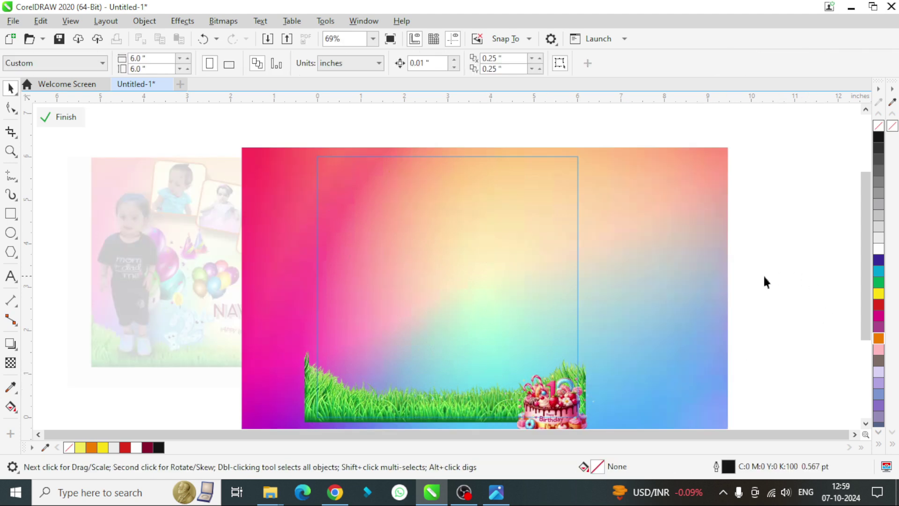
click(65, 117)
Nudge the two-bunch balloon image right and down, and enlarge it slightly.
click(541, 324)
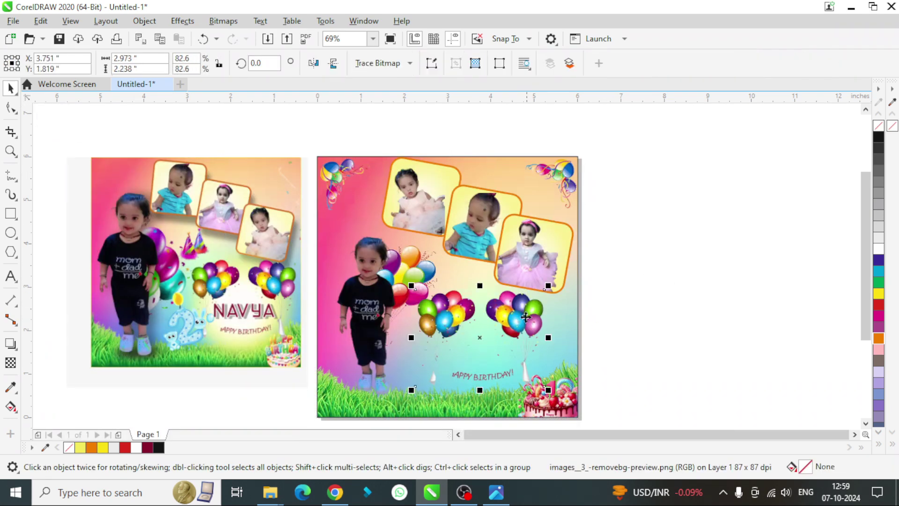
drag(541, 323, 559, 330)
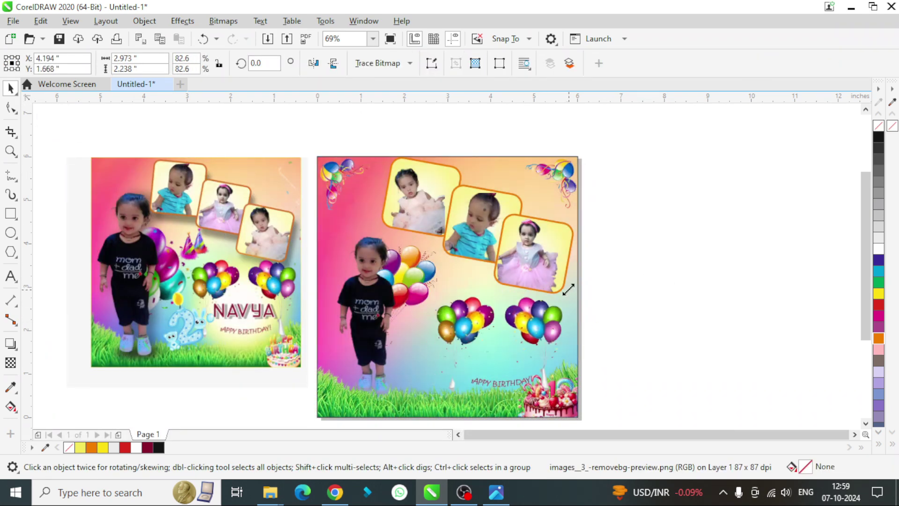
drag(567, 292, 581, 282)
click(743, 287)
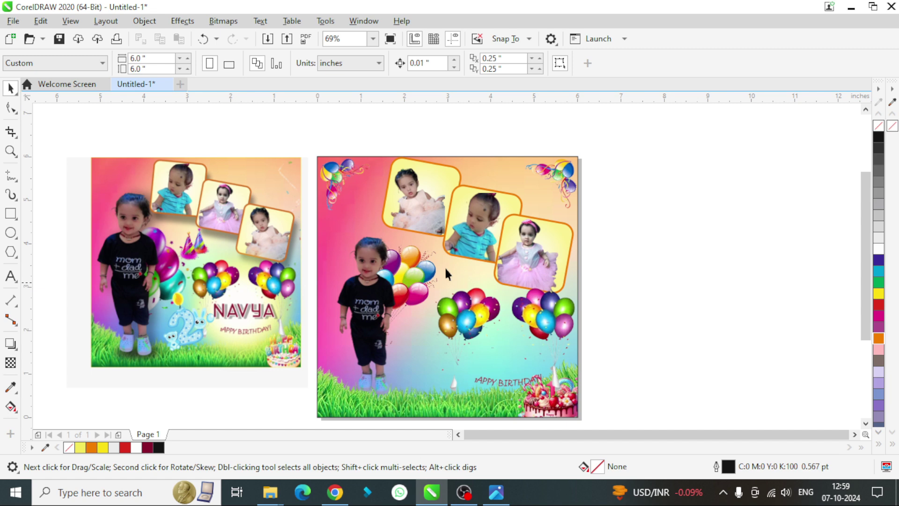
Draw a yellow circle with no outline over the poster's lower right.
click(10, 232)
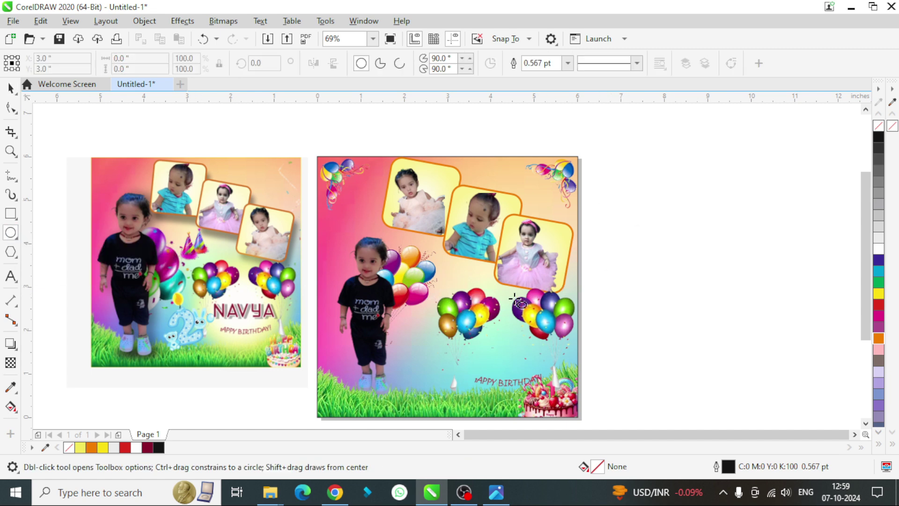
drag(466, 311, 556, 371)
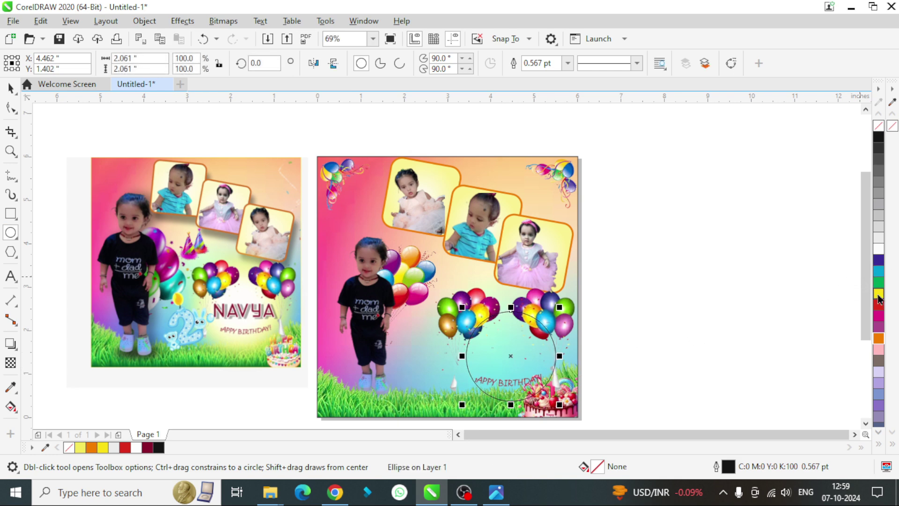
click(879, 294)
click(11, 88)
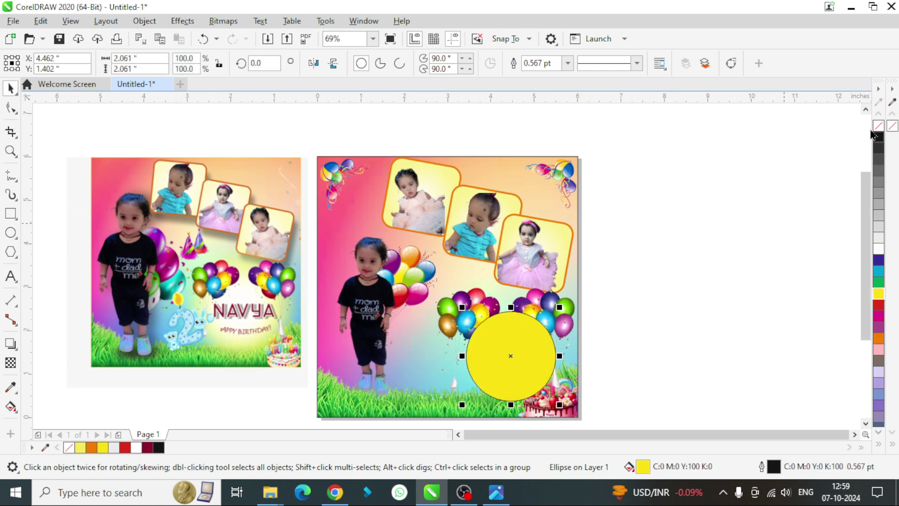
right_click(878, 126)
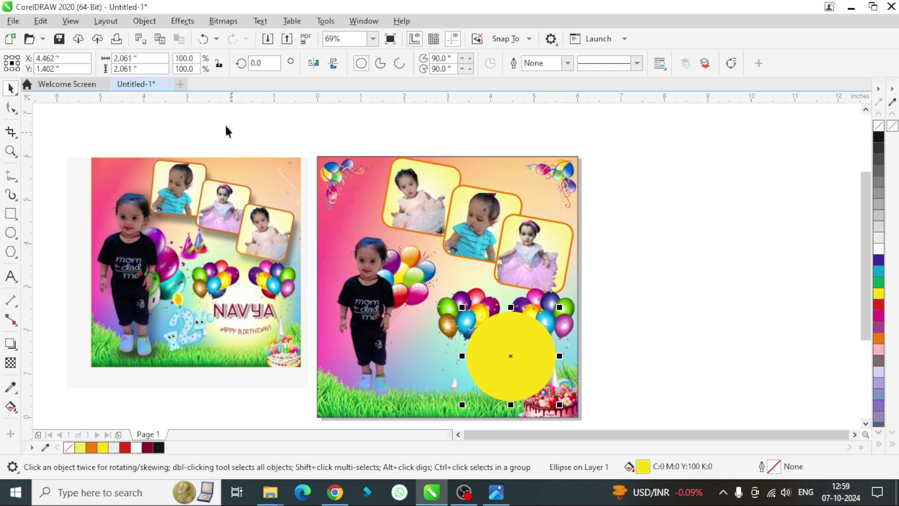
click(223, 23)
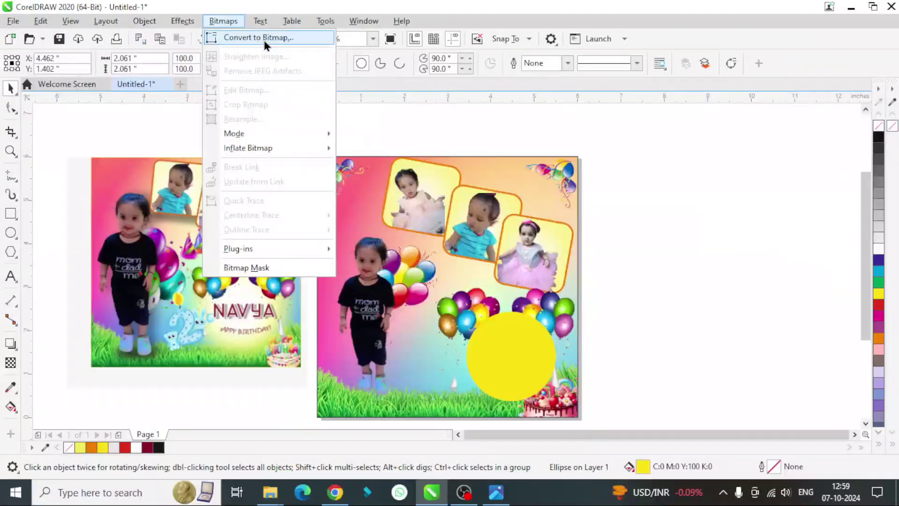
Convert the yellow circle to a 500 dpi bitmap with transparent background.
click(263, 40)
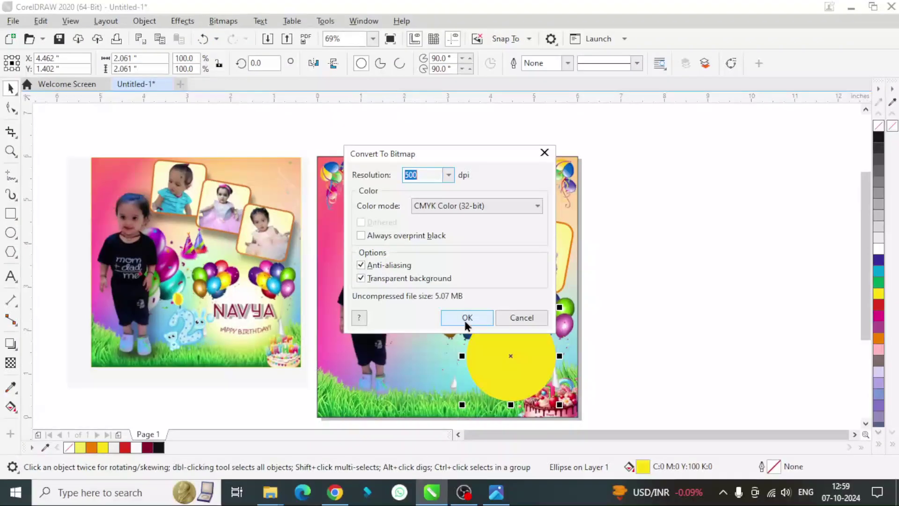
click(467, 318)
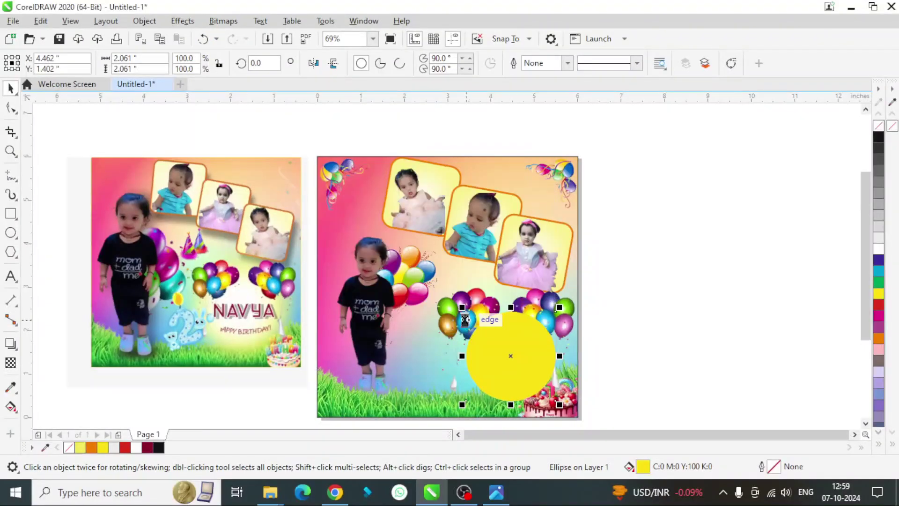
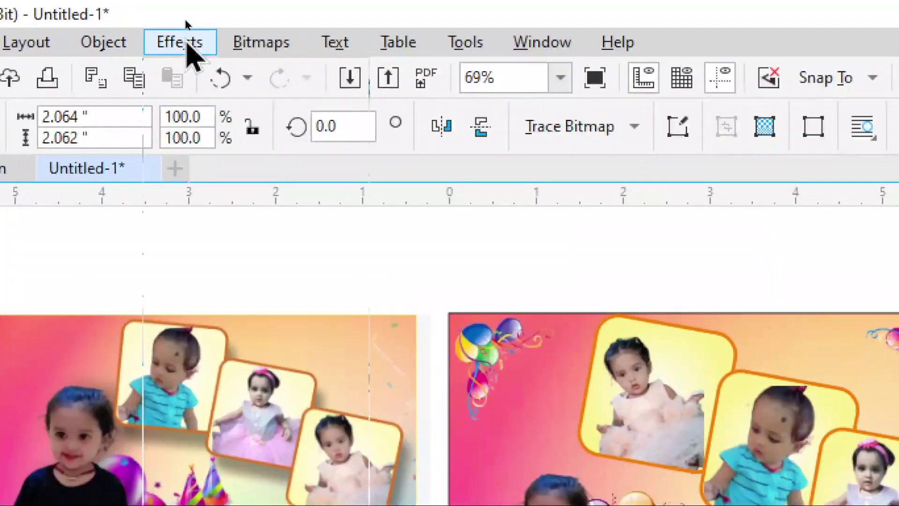
Apply a Gaussian blur of about 89.9 pixels to the yellow circle.
click(183, 21)
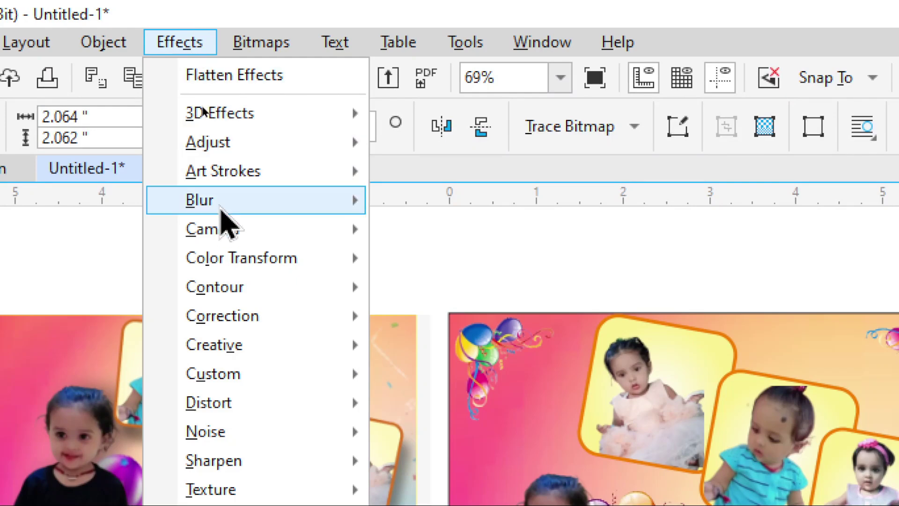
mouse_move(199, 200)
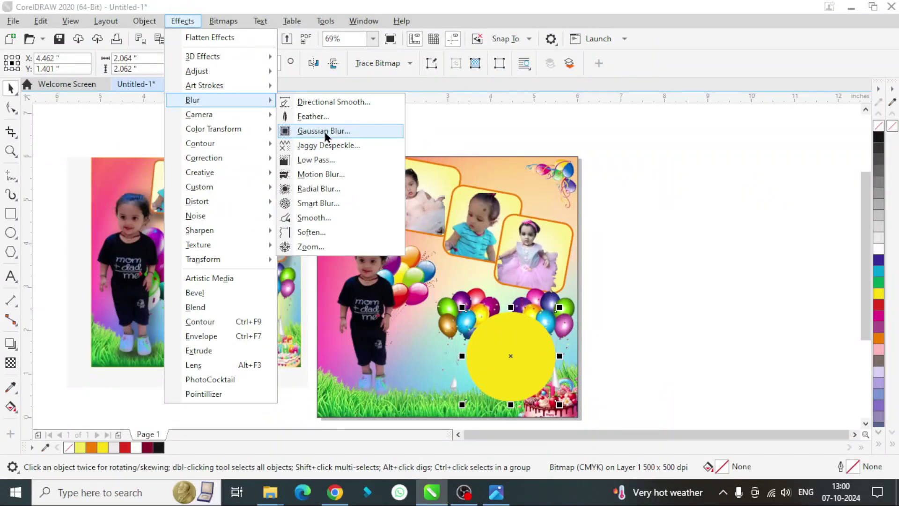
click(327, 133)
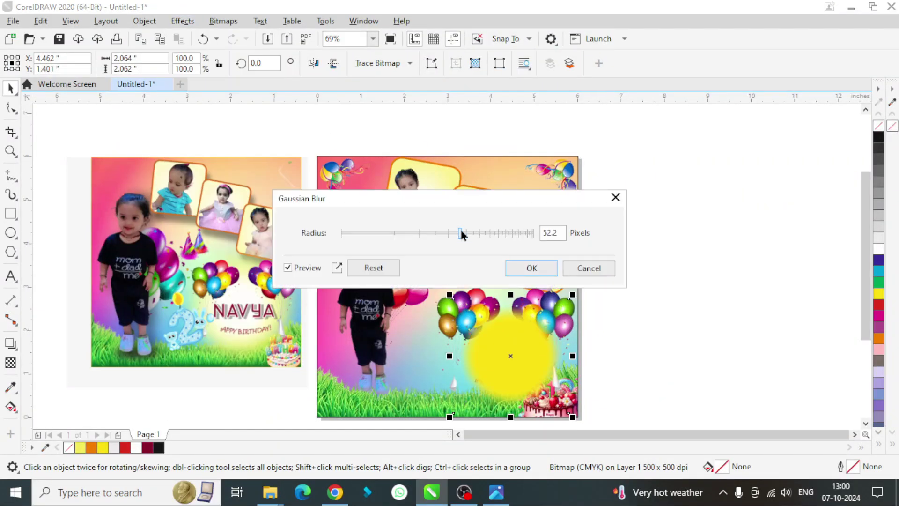
drag(460, 233, 485, 237)
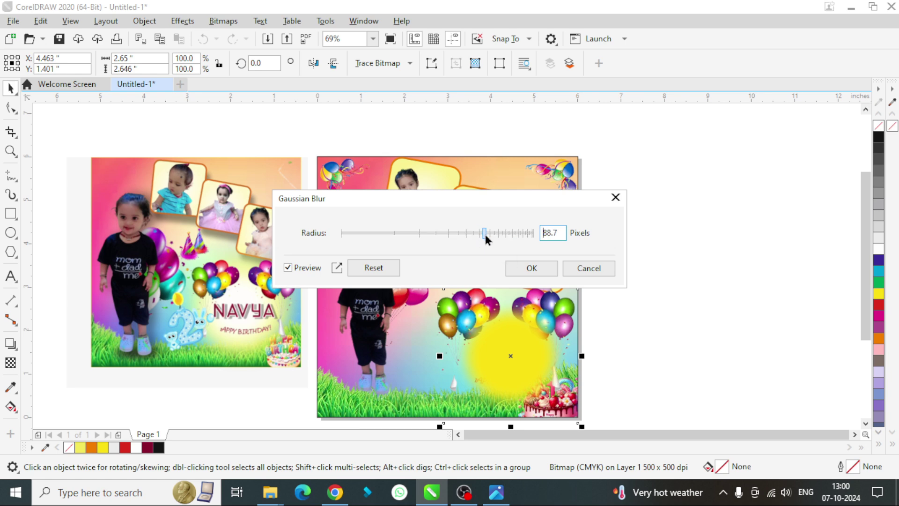
click(533, 268)
Draw a white circle with no outline over the yellow glow.
click(690, 296)
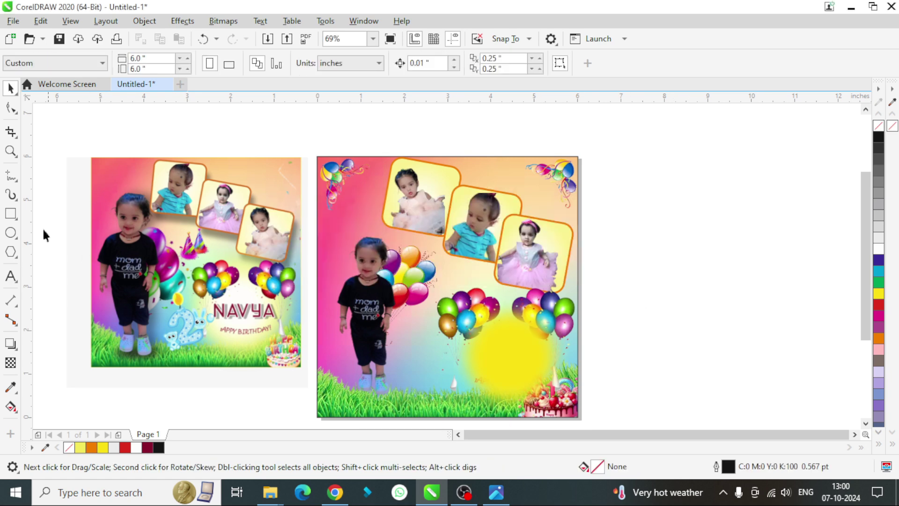
click(10, 236)
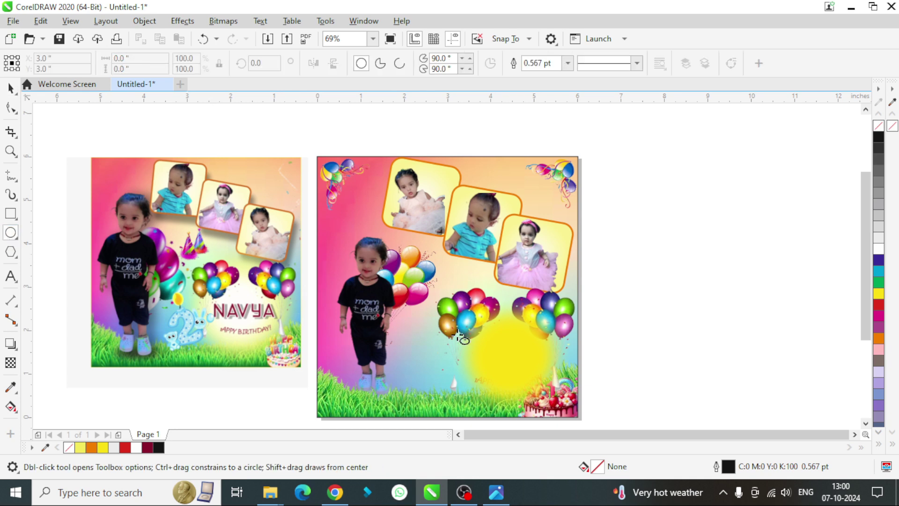
drag(485, 320, 554, 402)
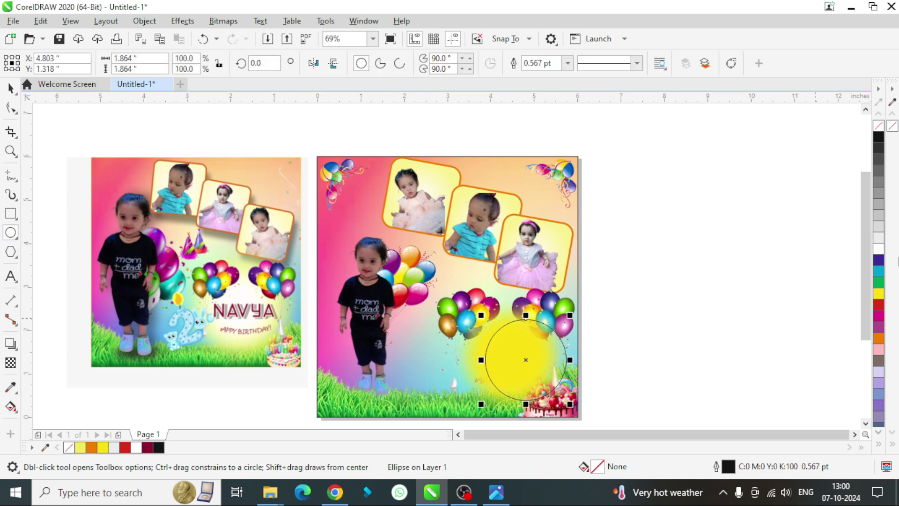
click(878, 251)
right_click(879, 126)
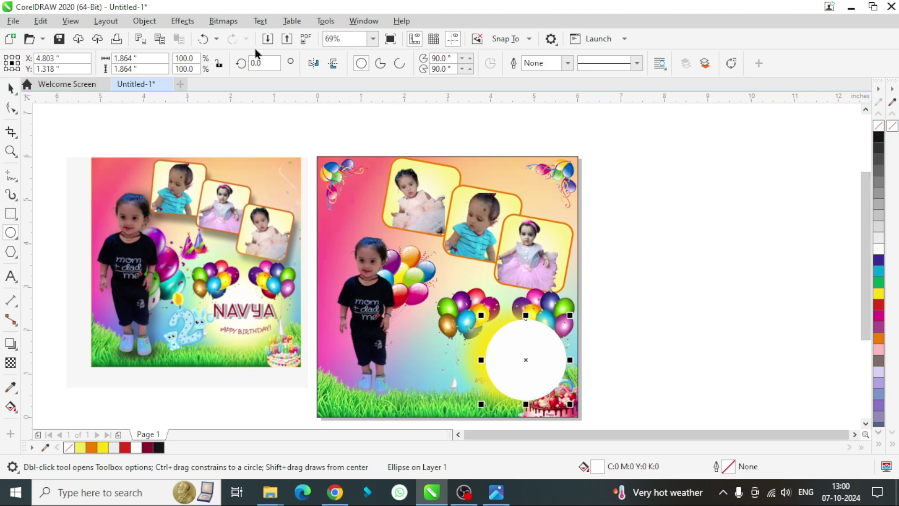
Convert the white circle to a bitmap and set a Gaussian blur radius of 89.9.
click(224, 21)
click(253, 38)
click(466, 317)
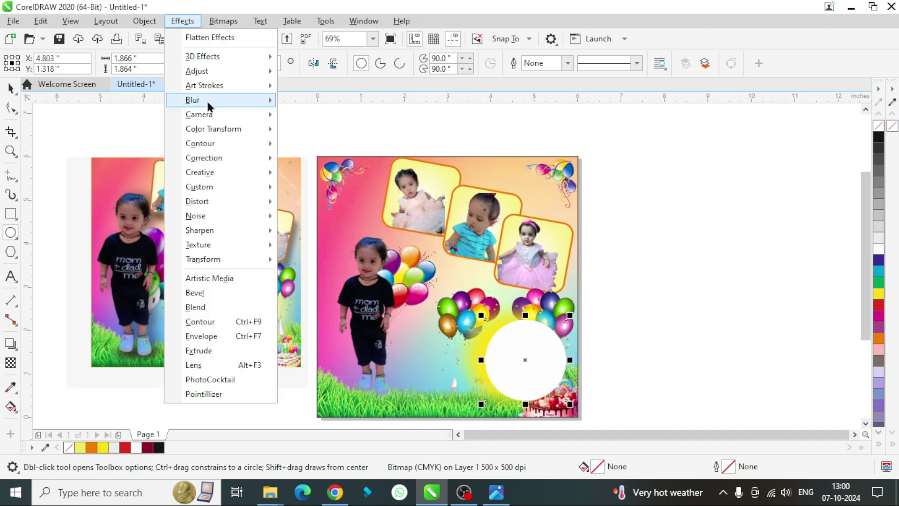
click(205, 100)
click(331, 131)
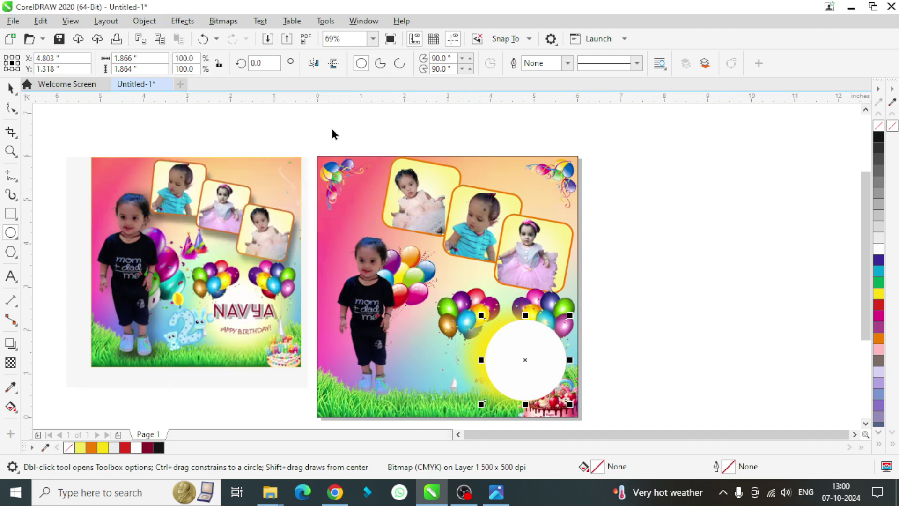
drag(456, 233, 484, 233)
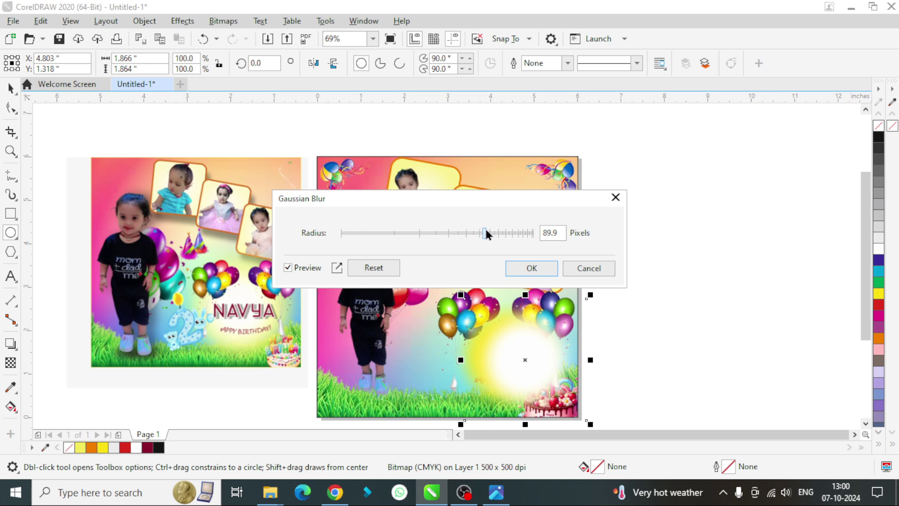
Apply the white circle's blur and move both glows off the page onto blank canvas.
click(538, 269)
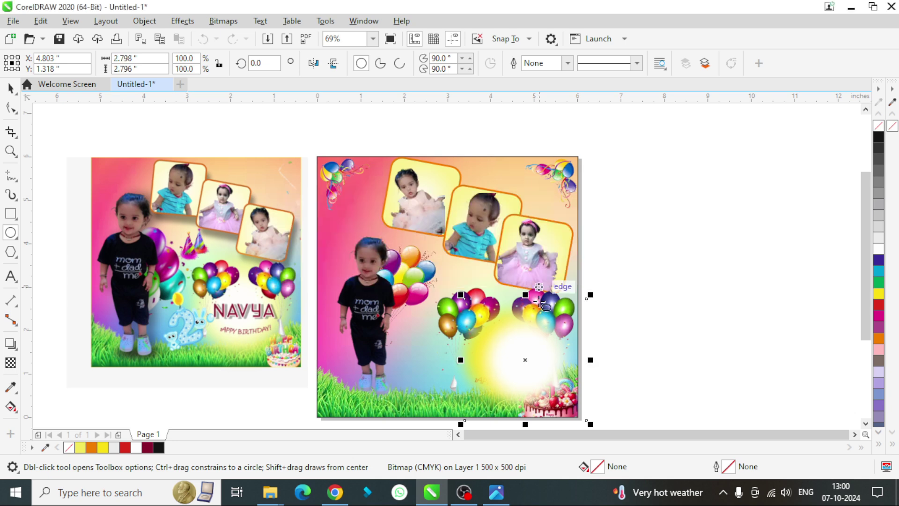
click(10, 89)
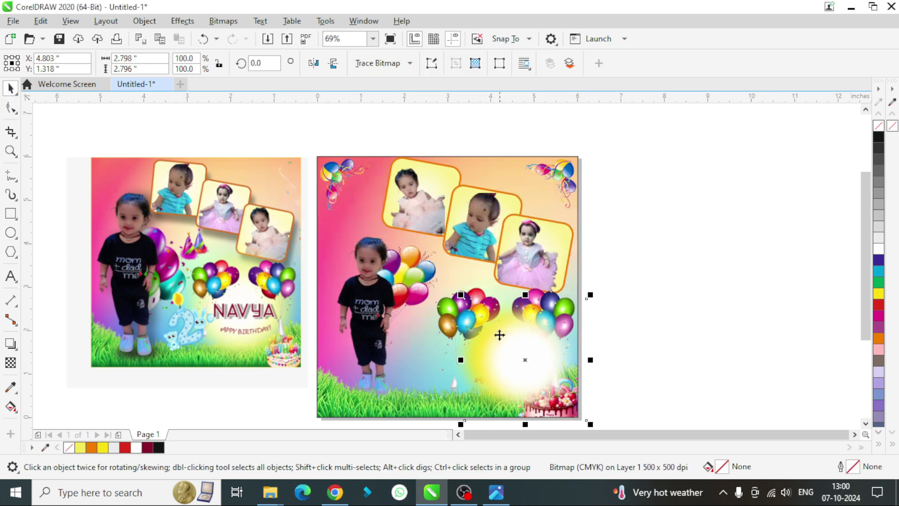
drag(530, 354, 515, 350)
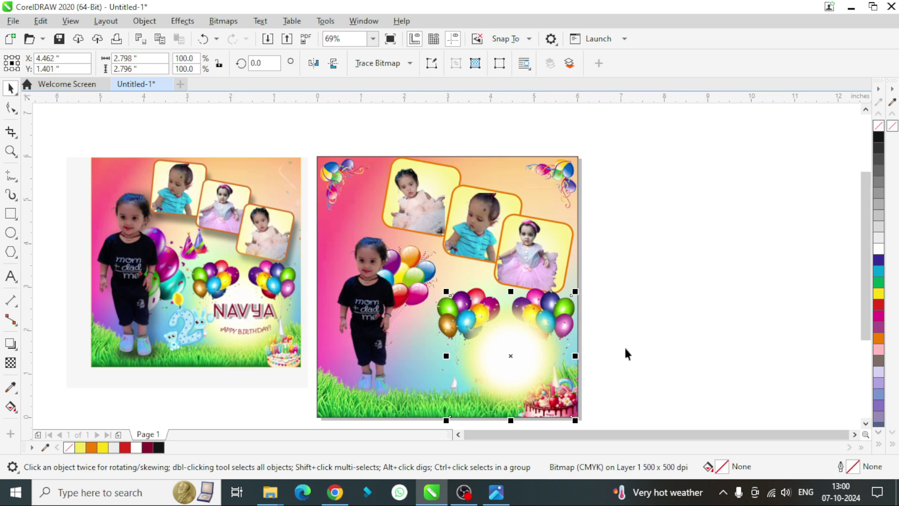
click(656, 345)
drag(668, 404, 397, 287)
drag(493, 347, 645, 281)
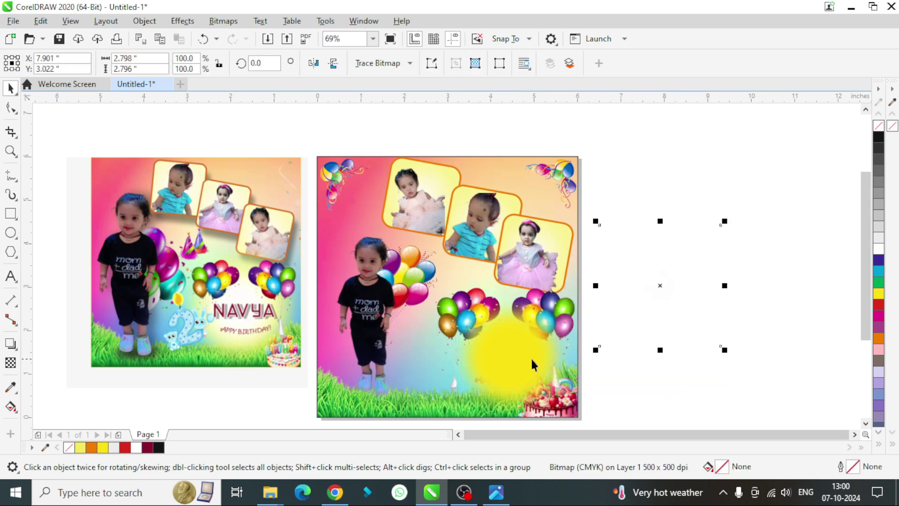
click(502, 353)
drag(501, 353, 707, 357)
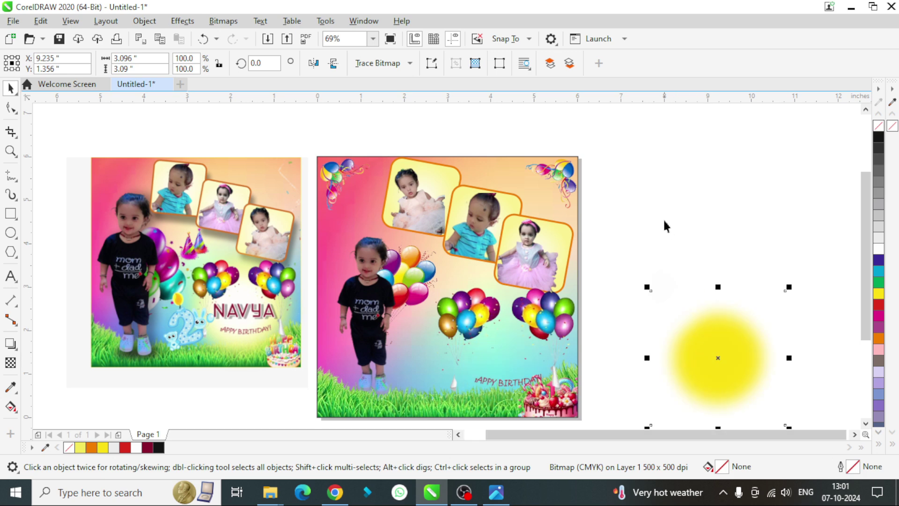
Centre the white and yellow glows on each other horizontally and vertically.
click(666, 226)
click(682, 243)
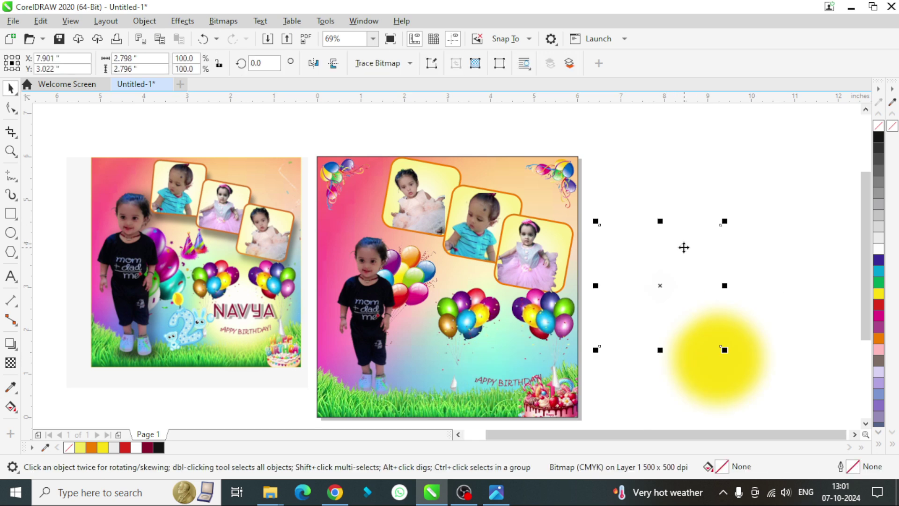
shift+click(738, 363)
key(c)
key(e)
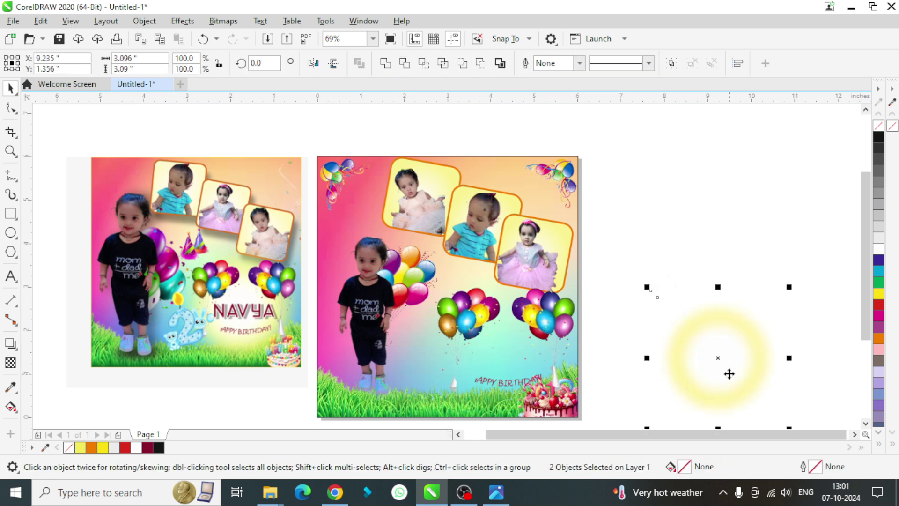
drag(637, 243, 681, 303)
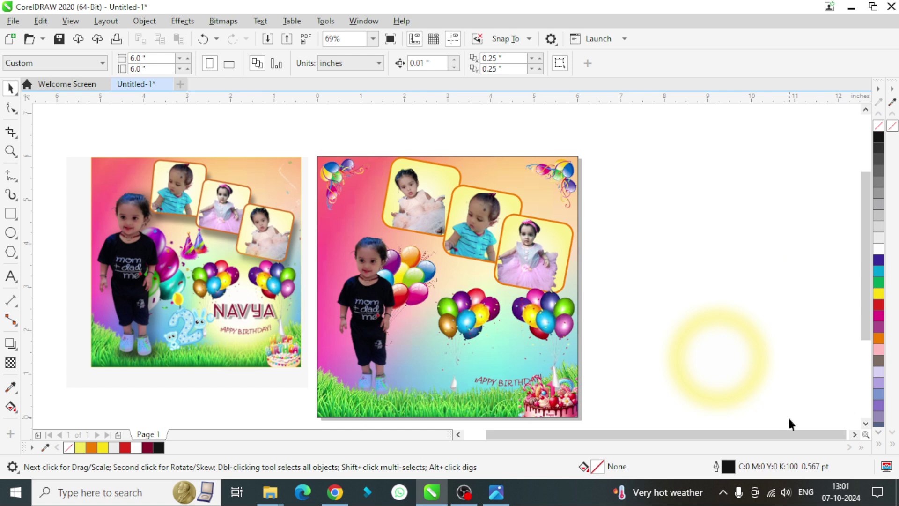
Re-centre the white glow on the yellow disc and group the two glows.
click(721, 357)
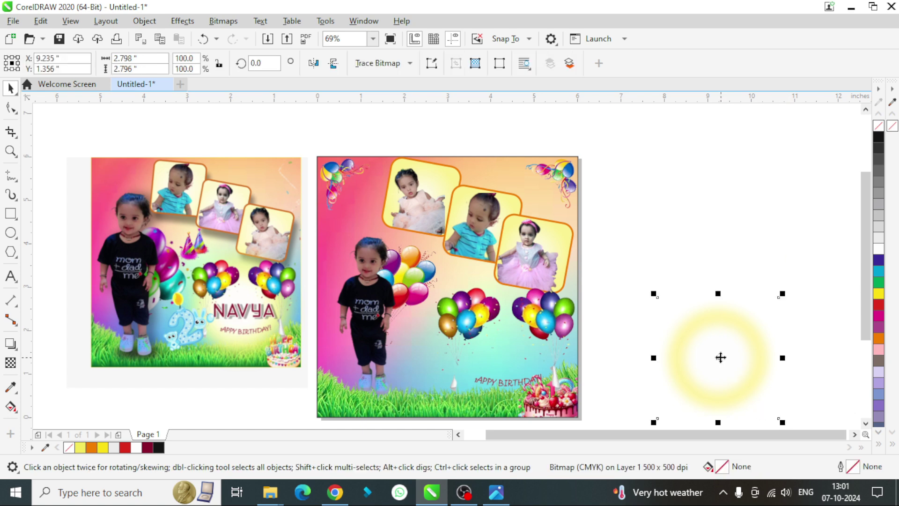
click(729, 217)
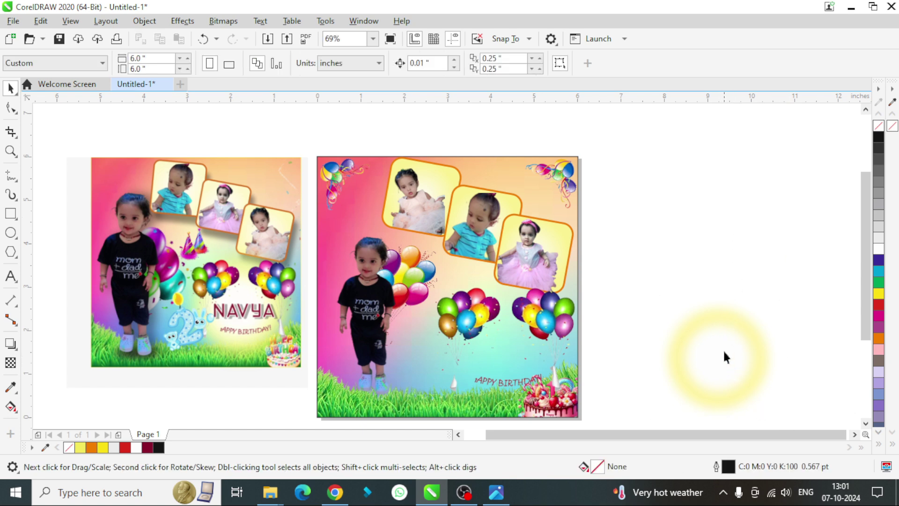
drag(724, 357, 685, 284)
shift+click(738, 380)
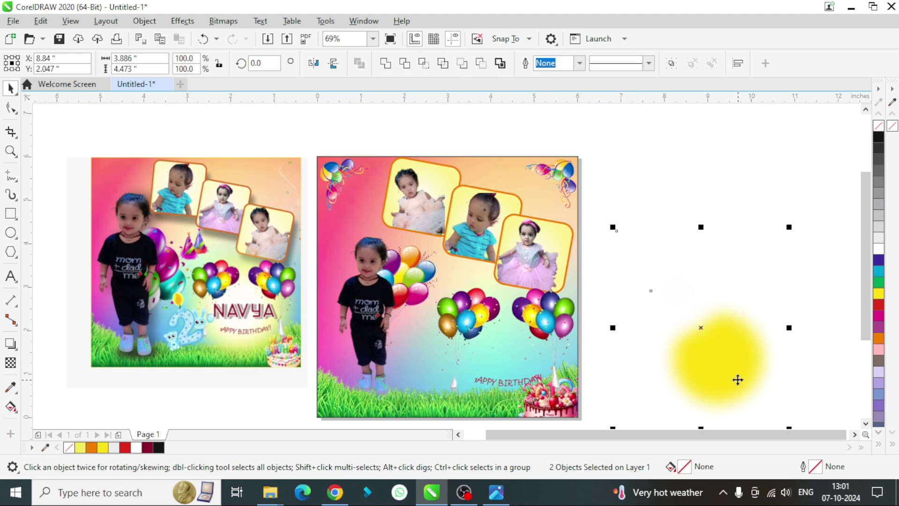
key(e)
key(c)
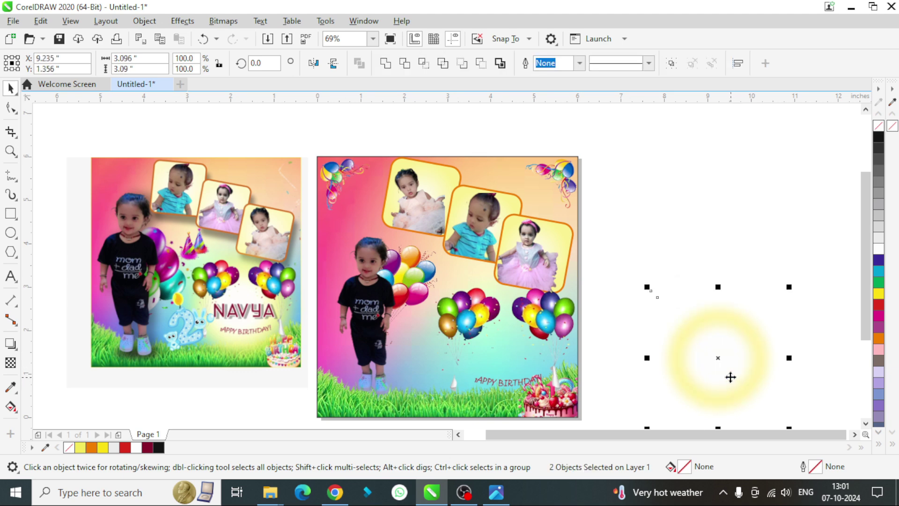
key(ctrl+g)
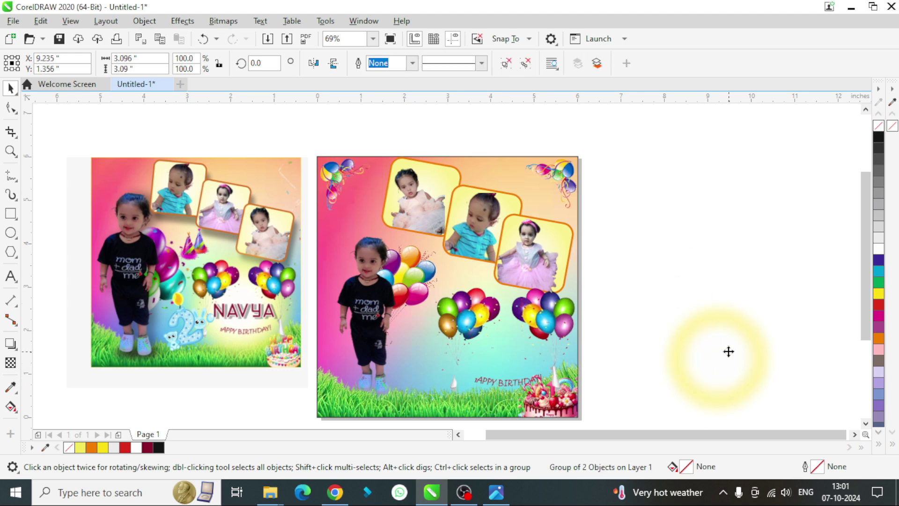
Move the grouped glow onto the poster's lower centre, send it behind the artwork, and enlarge it.
mouse_move(728, 351)
mouse_down()
mouse_move(676, 265)
mouse_move(515, 340)
mouse_up()
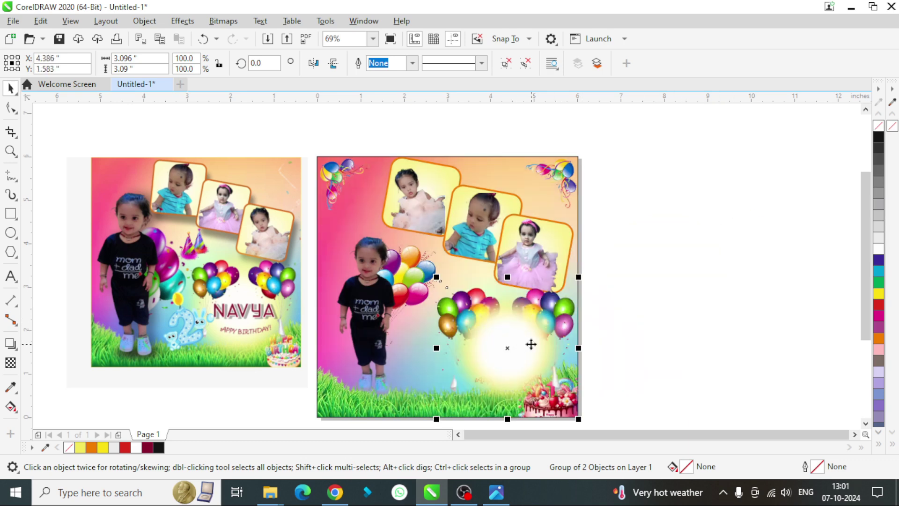
key(ctrl+Page_Down)
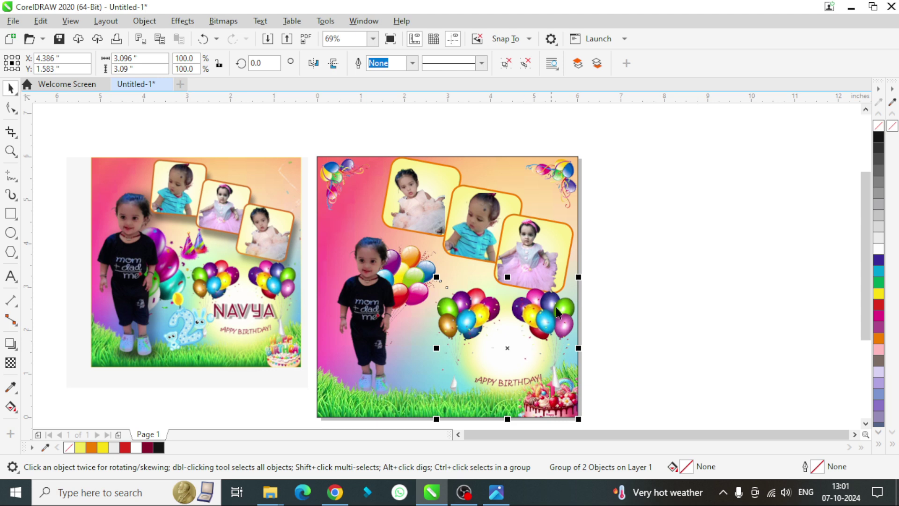
drag(579, 277, 587, 271)
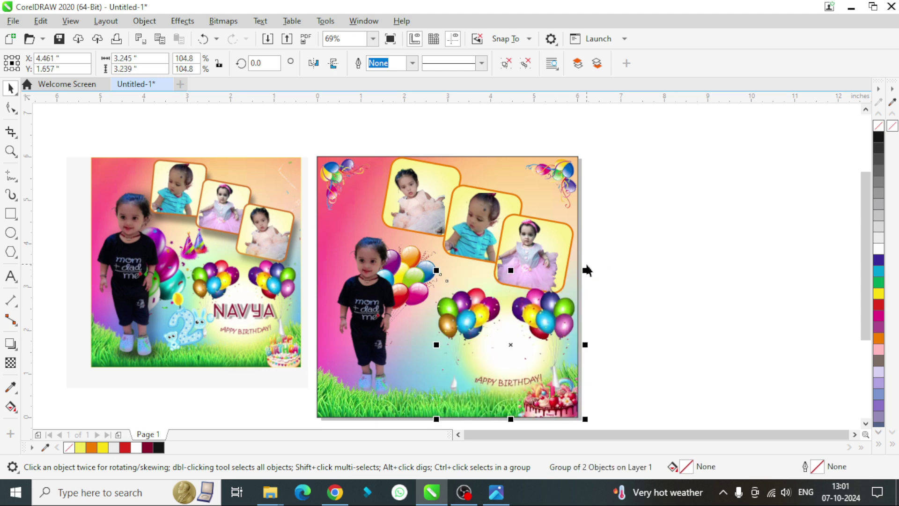
drag(436, 271, 404, 239)
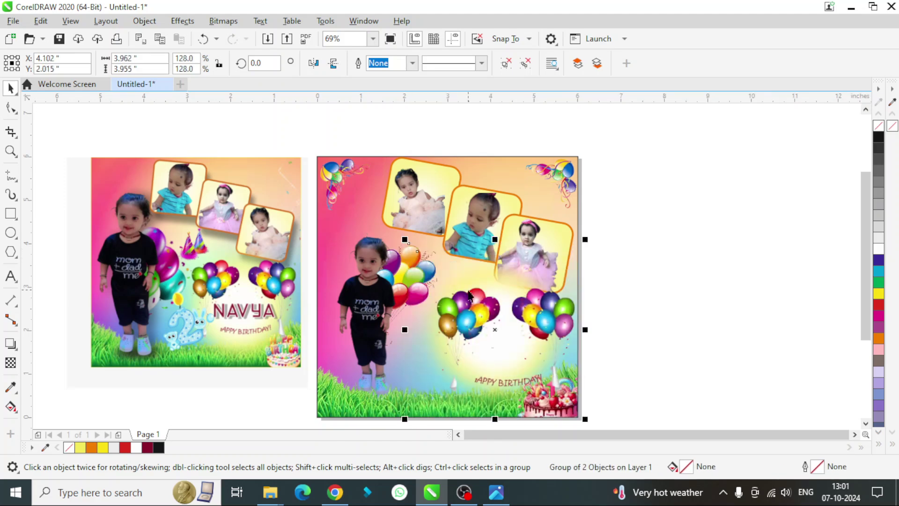
Enlarge the two balloon bunches on the right of the poster.
drag(585, 419, 606, 365)
scroll(604, 368, up, 1)
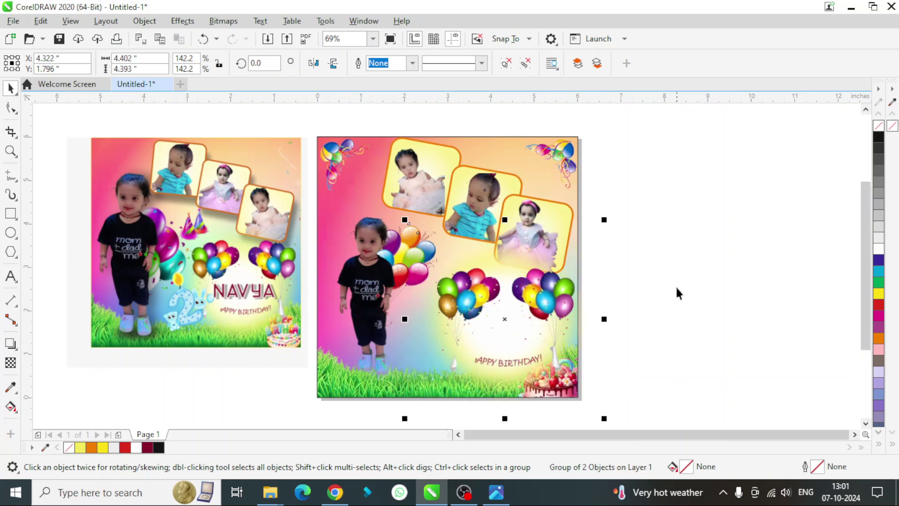
click(676, 287)
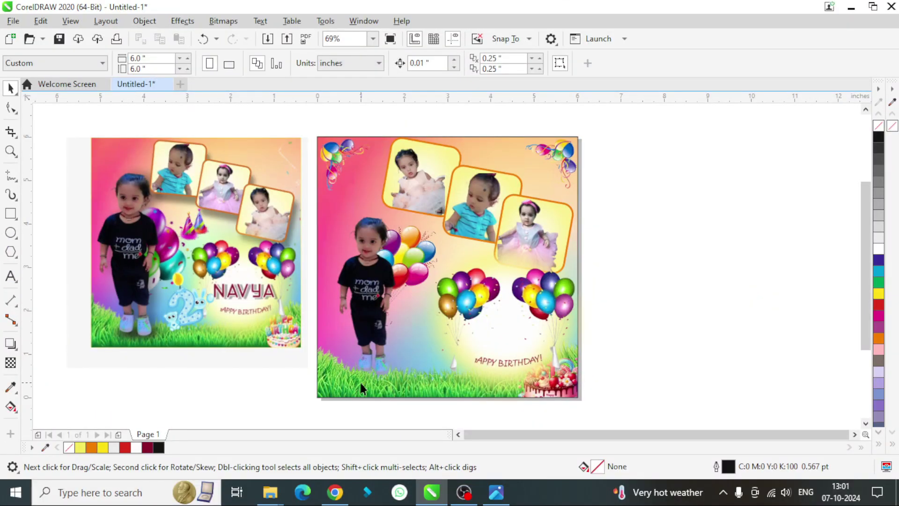
key(F8)
Add the name Navya in Bookman Old Style, placed above HAPPY BIRTHDAY.
click(636, 238)
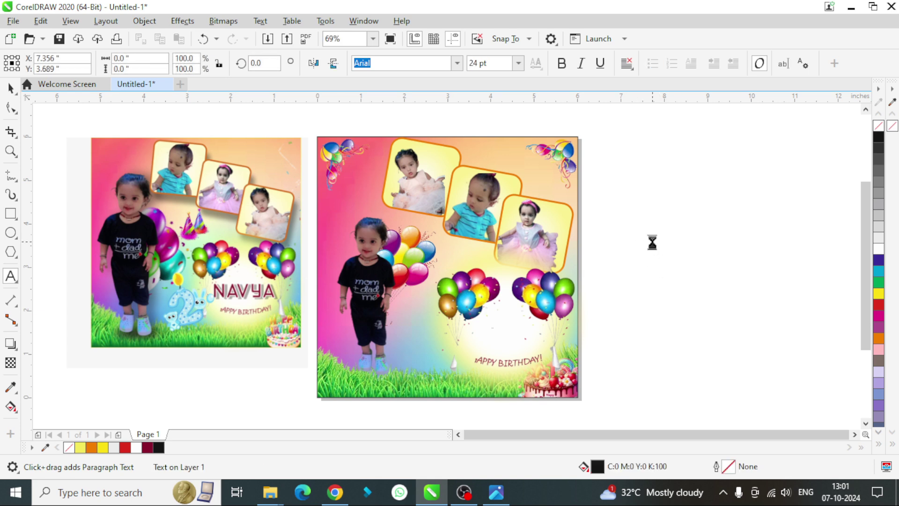
text(Navt)
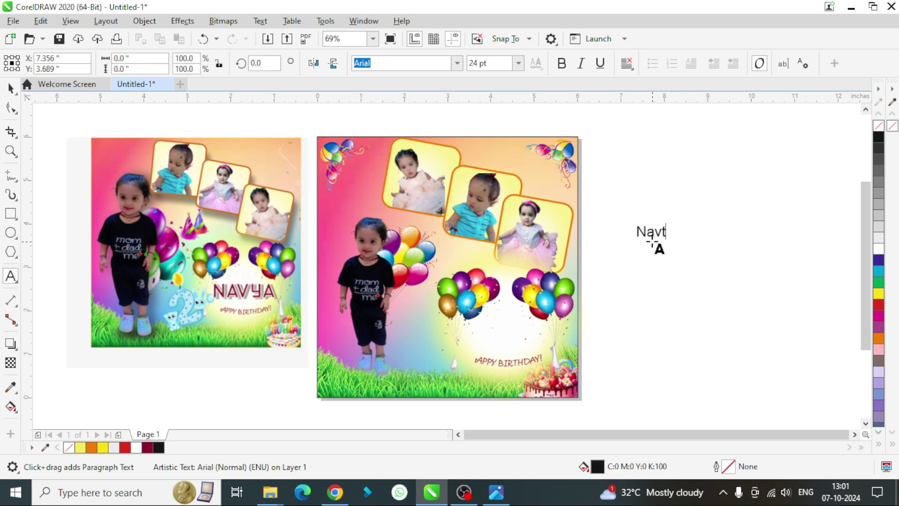
key(BackSpace)
click(10, 88)
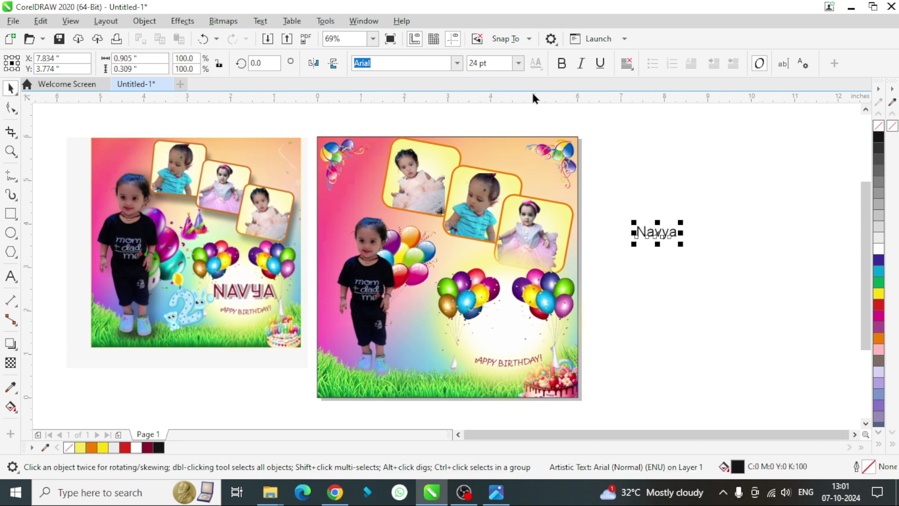
click(456, 64)
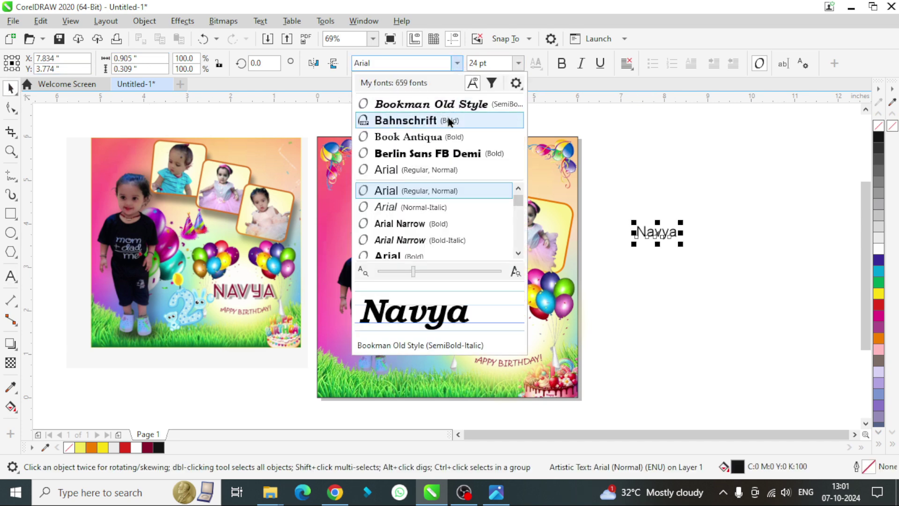
click(420, 106)
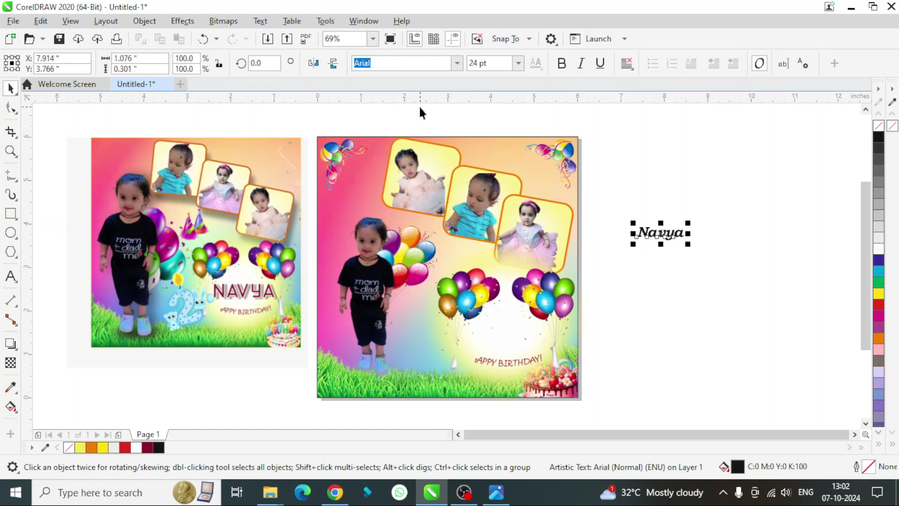
mouse_move(667, 232)
mouse_down()
mouse_move(506, 345)
mouse_move(551, 305)
mouse_up()
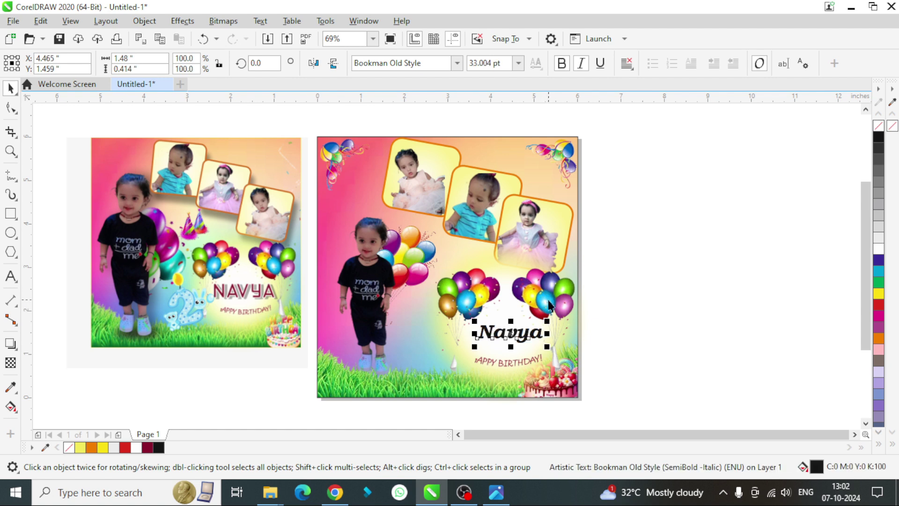
Colour the Navya text dark crimson and remove its outline.
click(879, 307)
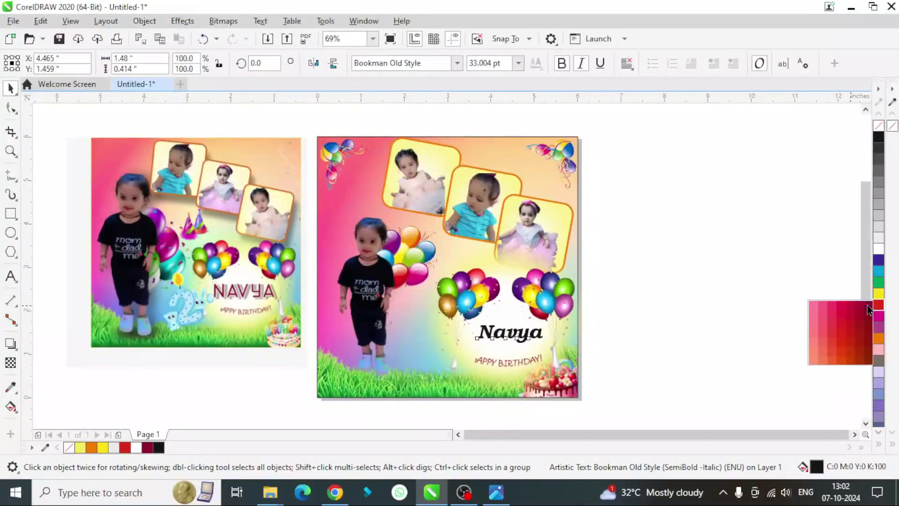
click(866, 308)
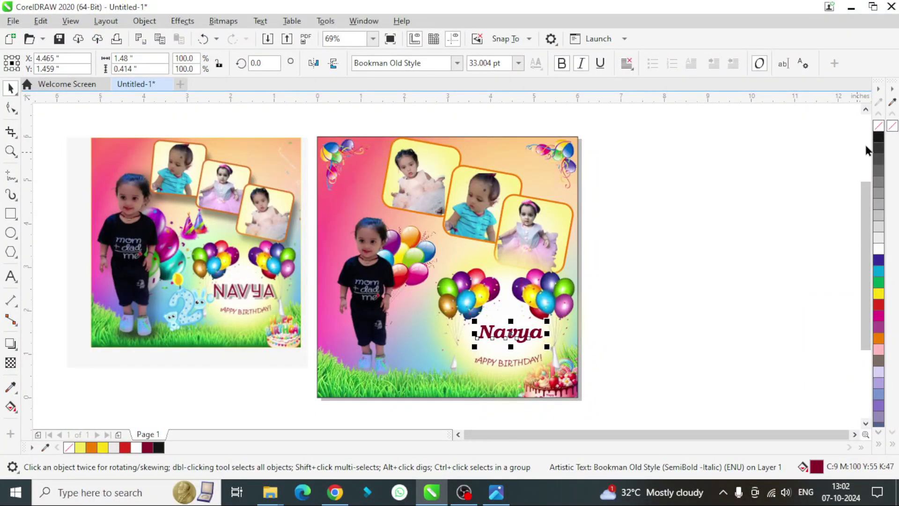
right_click(880, 252)
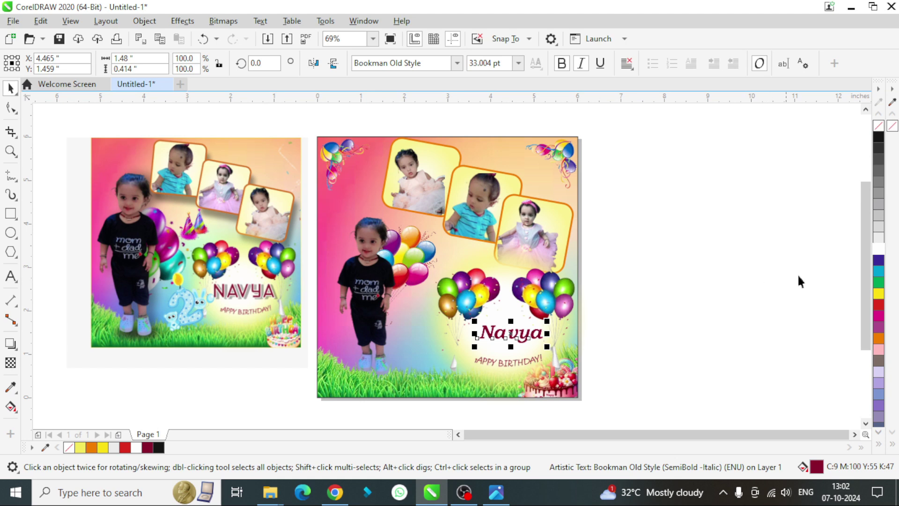
click(617, 325)
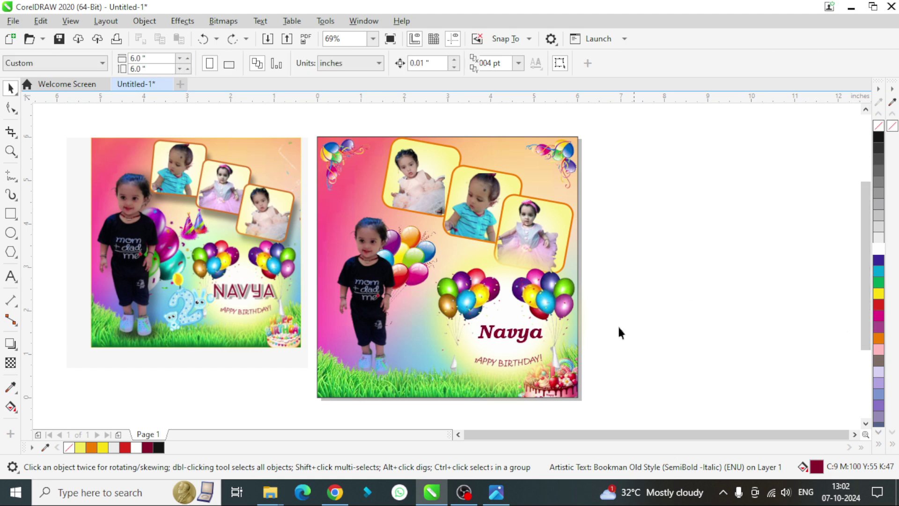
click(515, 332)
double_click(515, 333)
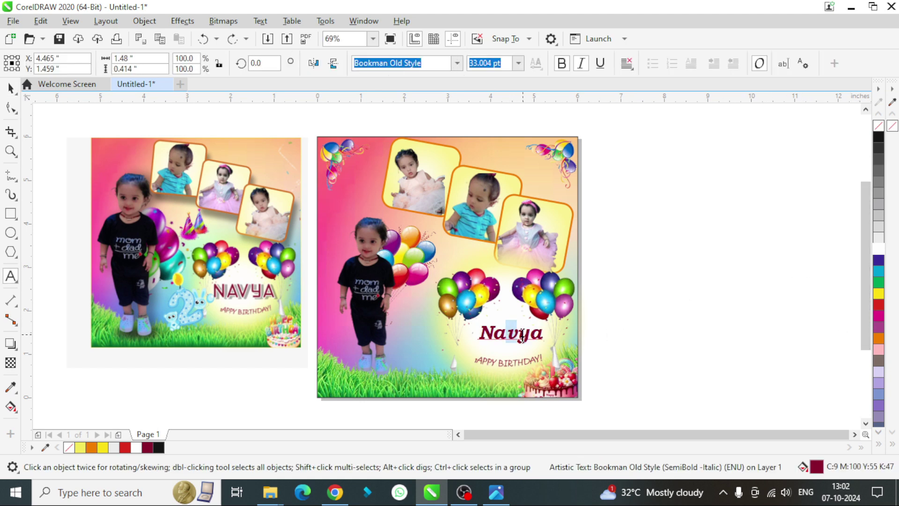
click(10, 89)
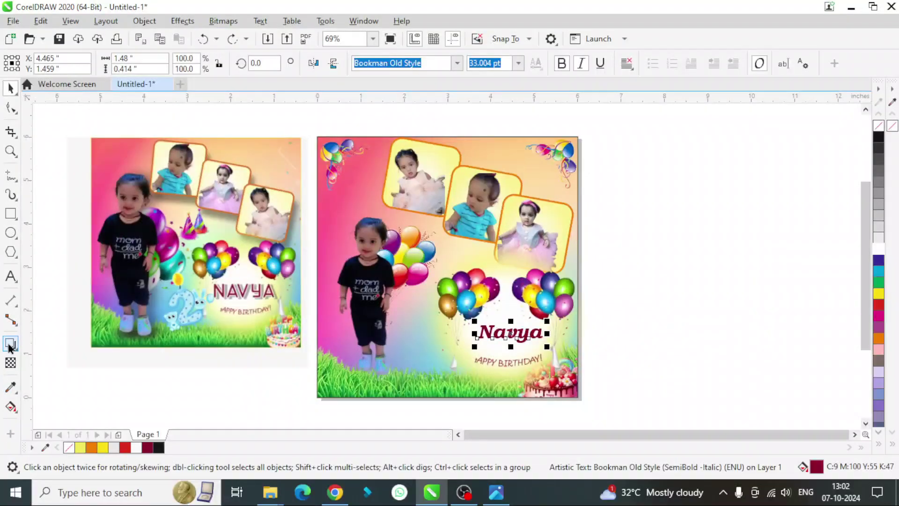
Give Navya a drop shadow cast to the right, adjust its opacity, and nudge the title left.
click(10, 344)
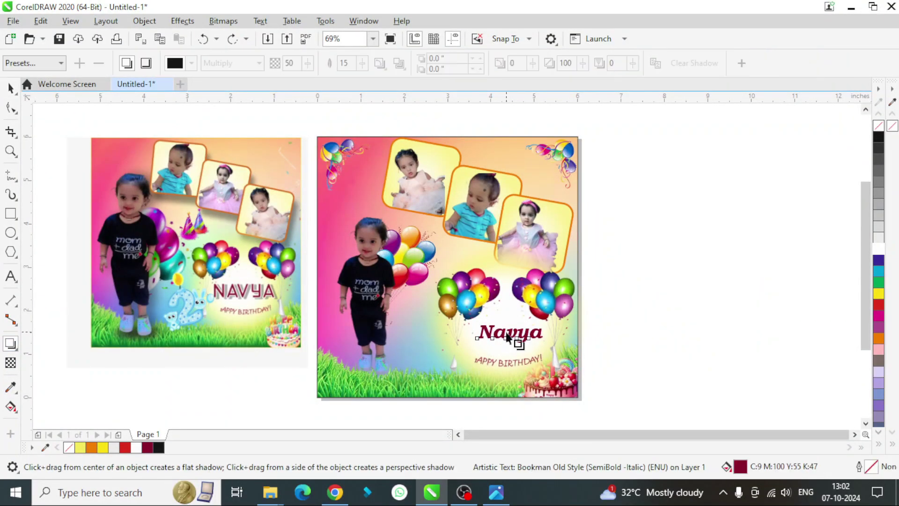
mouse_move(477, 338)
mouse_down()
mouse_move(556, 339)
mouse_move(546, 340)
mouse_up()
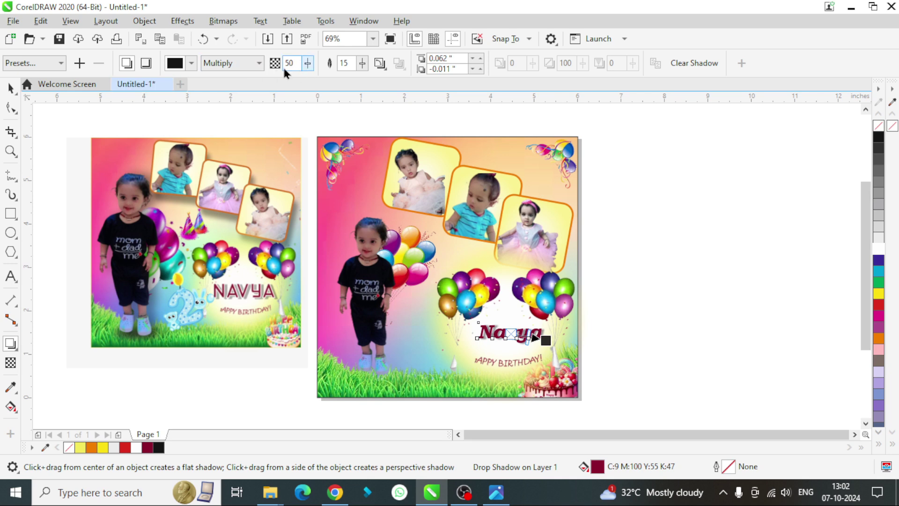
click(294, 61)
click(11, 88)
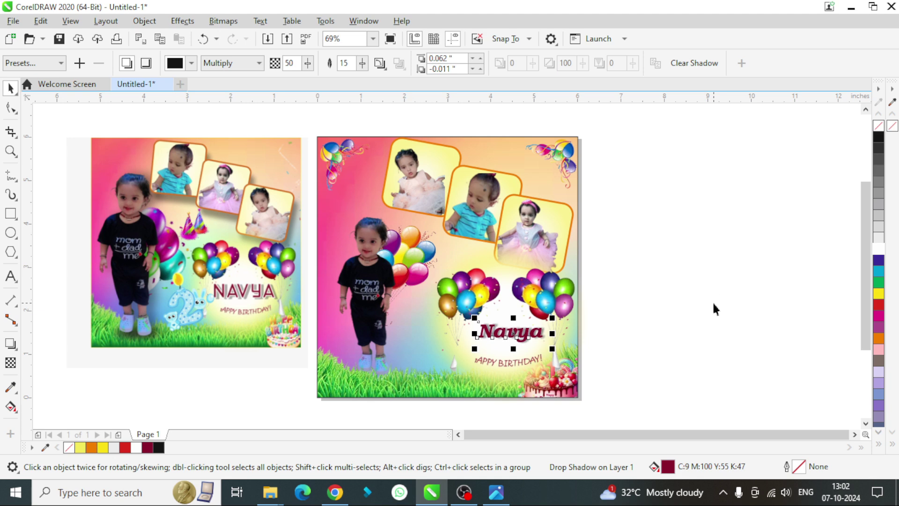
key(Left)
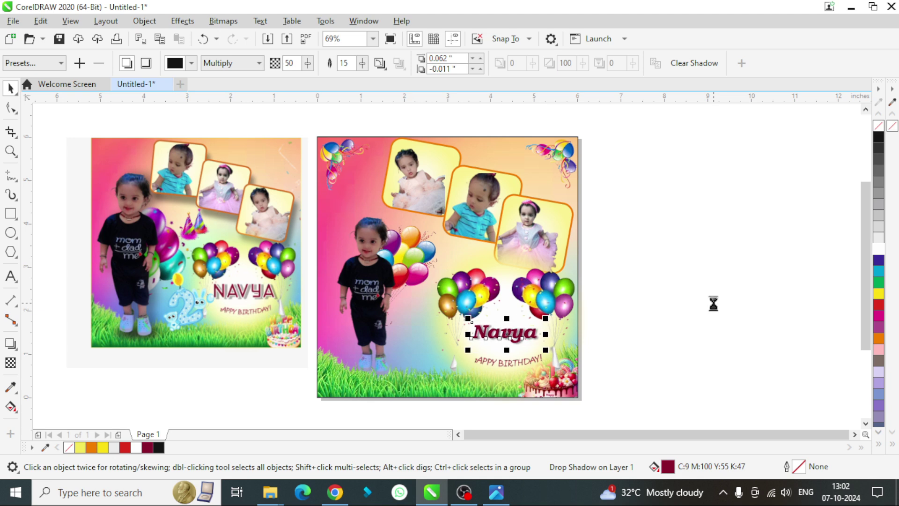
Cast a drop shadow to the right from the standing child photo.
key(Escape)
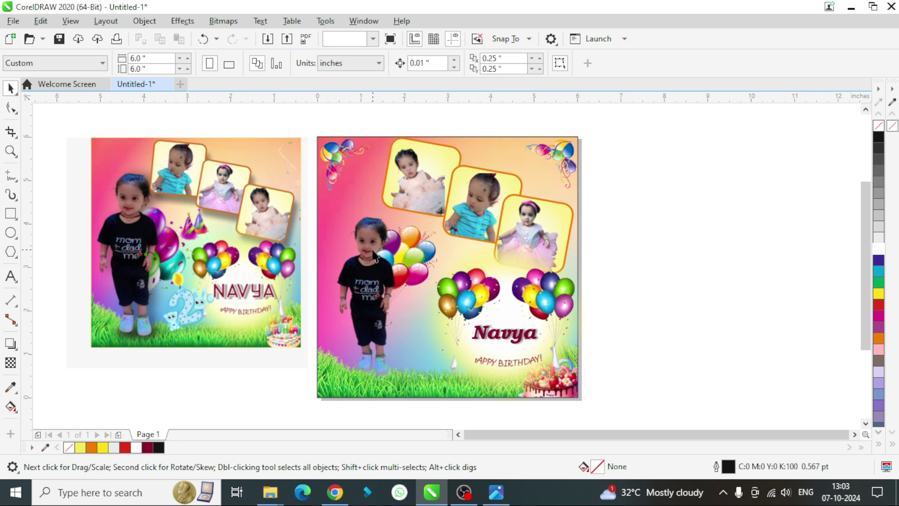
click(373, 251)
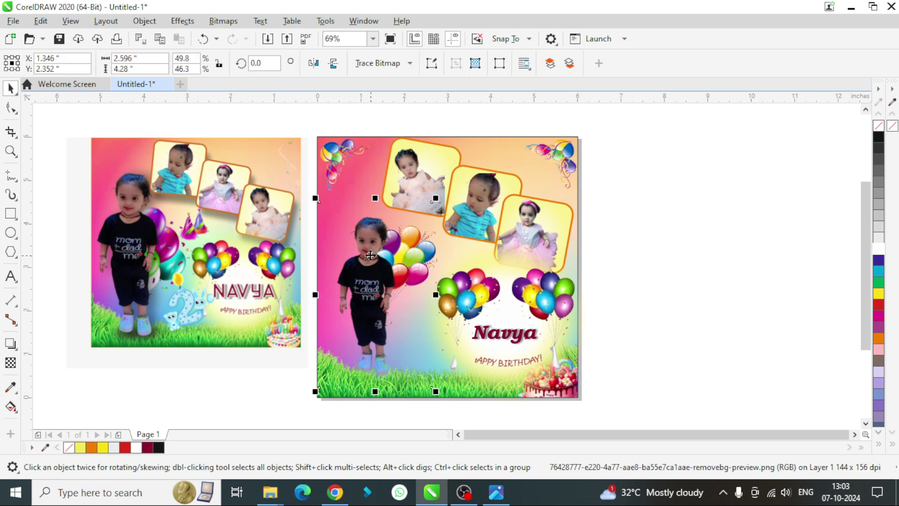
click(10, 344)
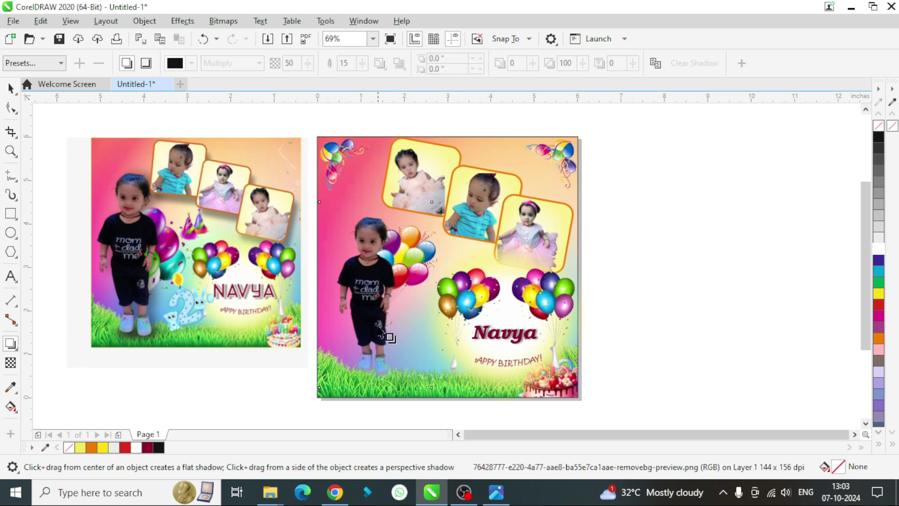
mouse_move(376, 295)
mouse_down()
mouse_move(448, 295)
mouse_move(431, 295)
mouse_up()
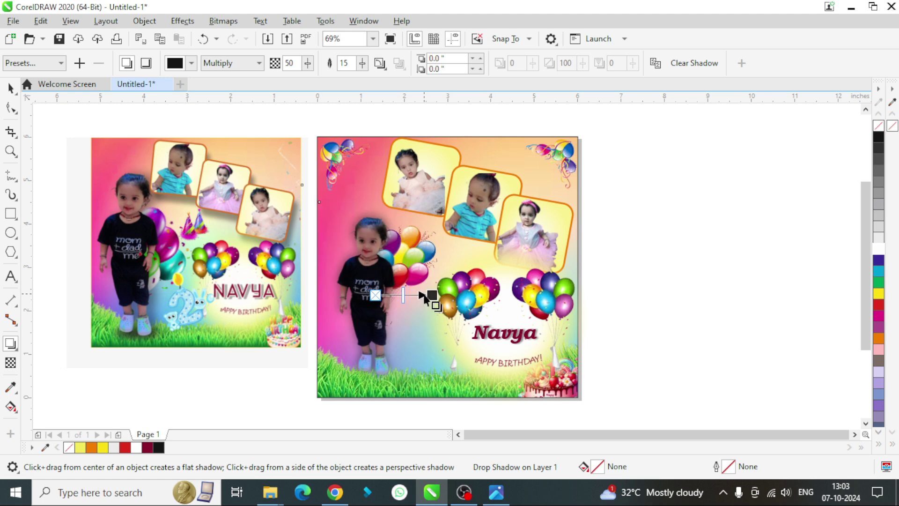
click(10, 88)
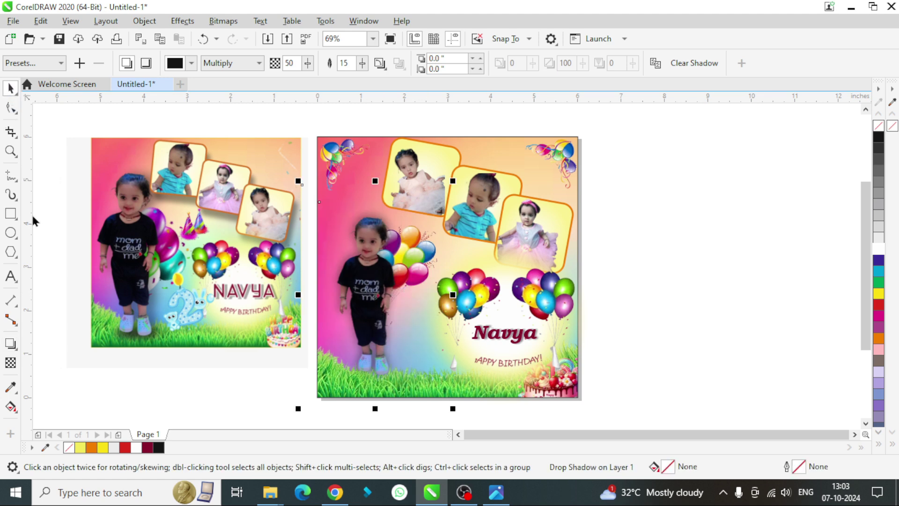
Draw a flat black ellipse under the standing child's feet.
click(10, 233)
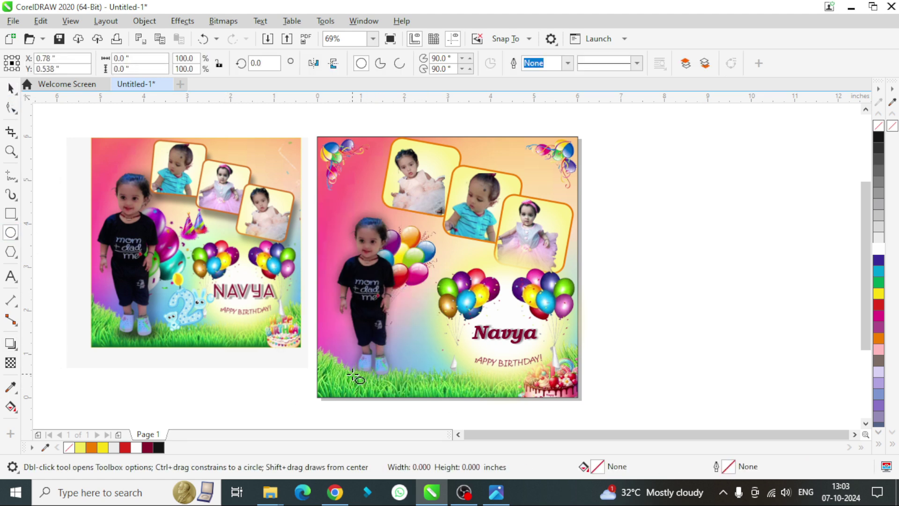
drag(347, 370, 406, 392)
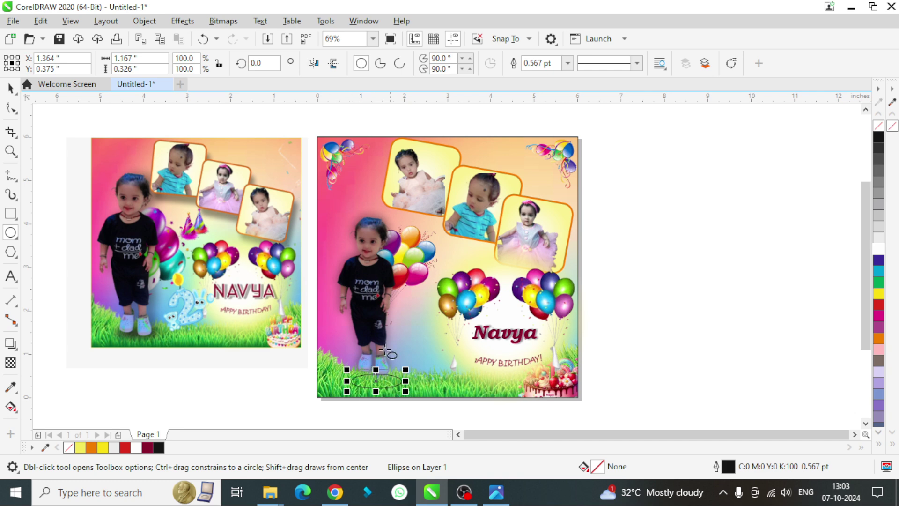
click(878, 137)
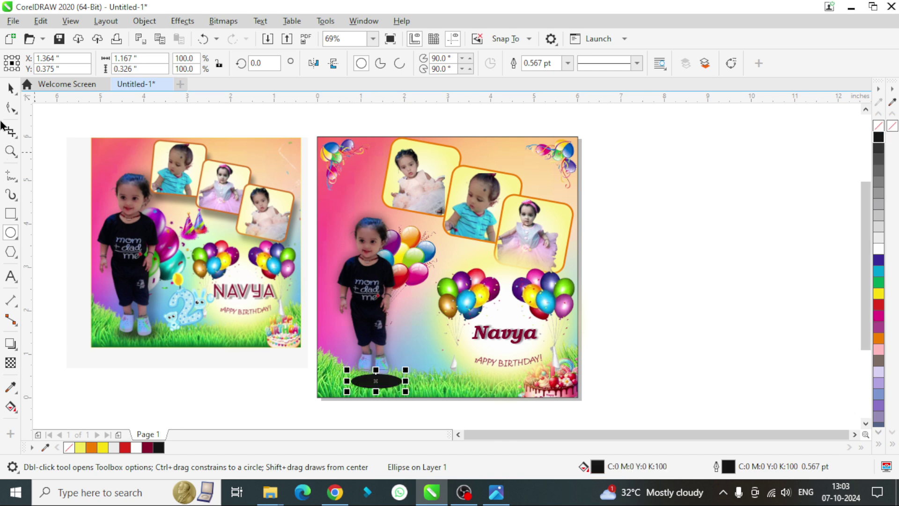
click(11, 89)
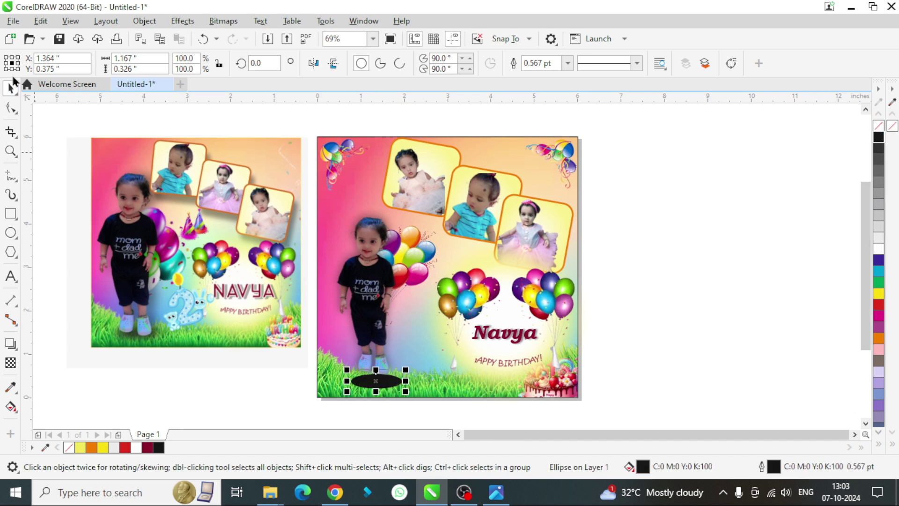
Blur the black ellipse with a Gaussian blur radius of about 51.
click(183, 21)
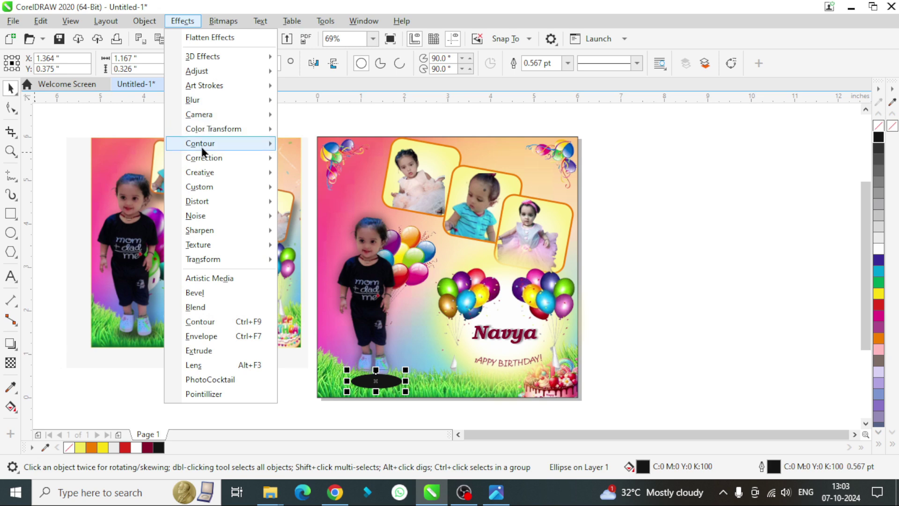
mouse_move(192, 100)
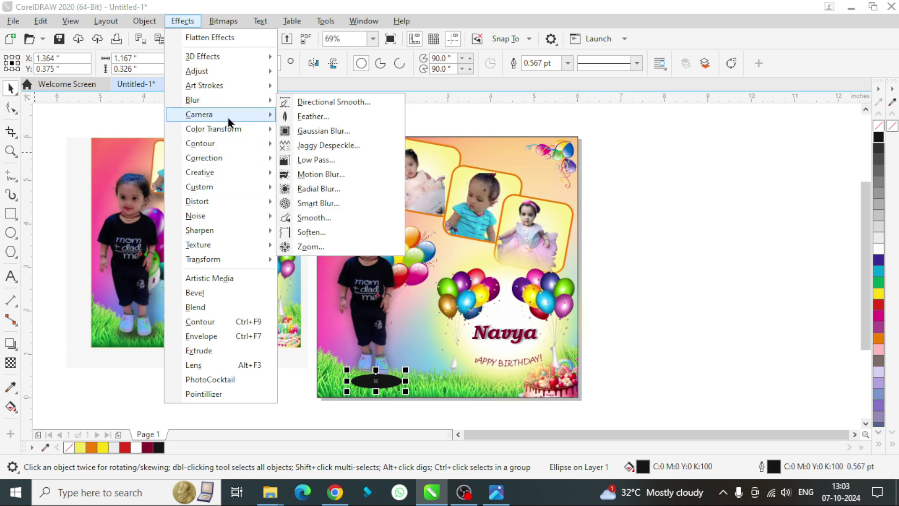
click(346, 132)
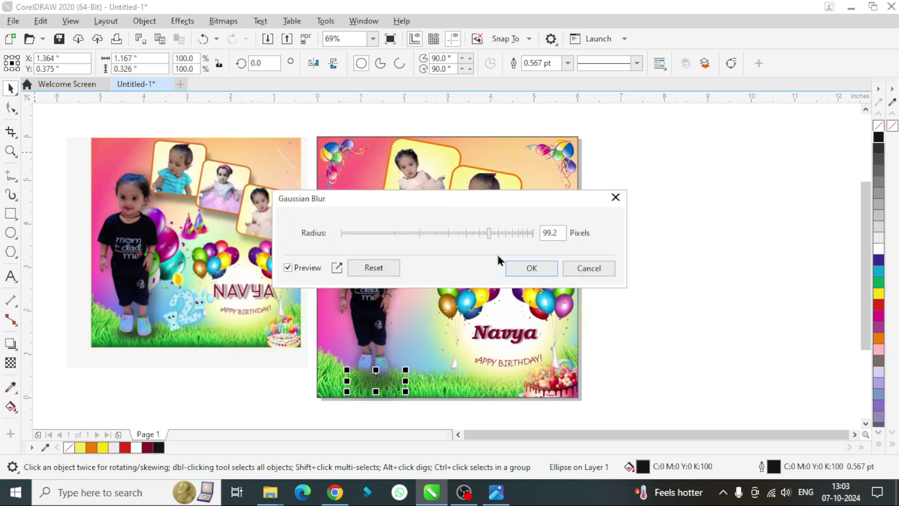
drag(489, 236, 460, 237)
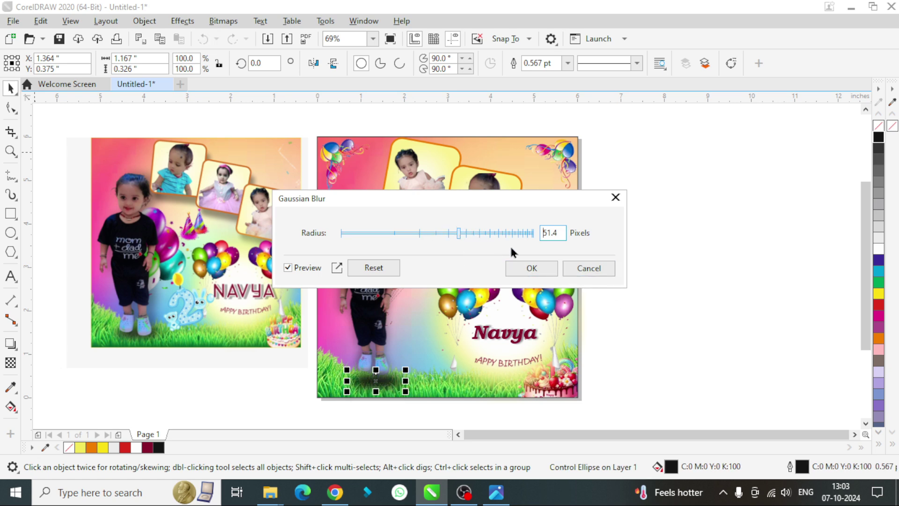
click(533, 269)
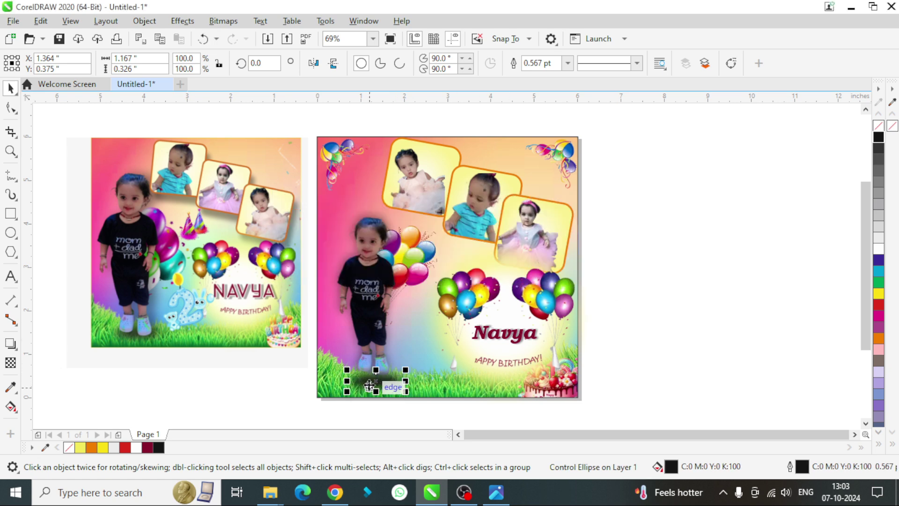
Position the blurred shadow precisely under the child's feet.
drag(376, 382, 370, 369)
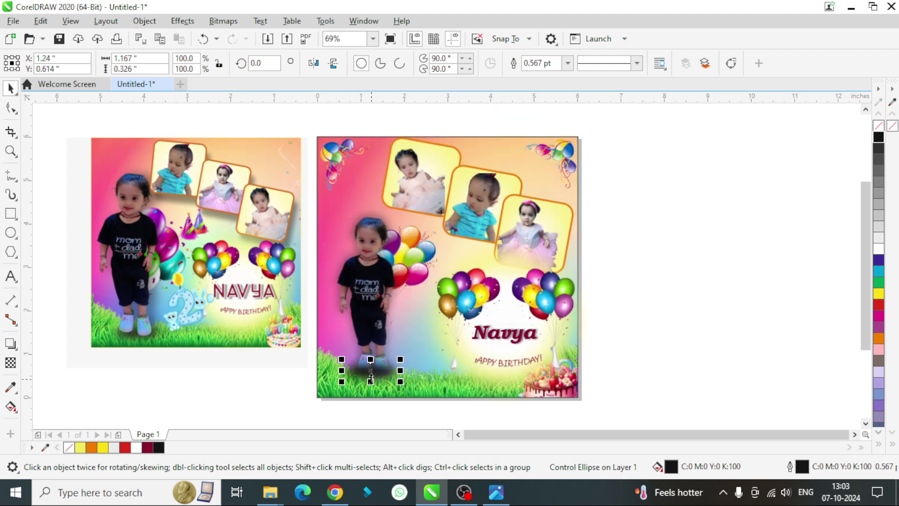
click(371, 381)
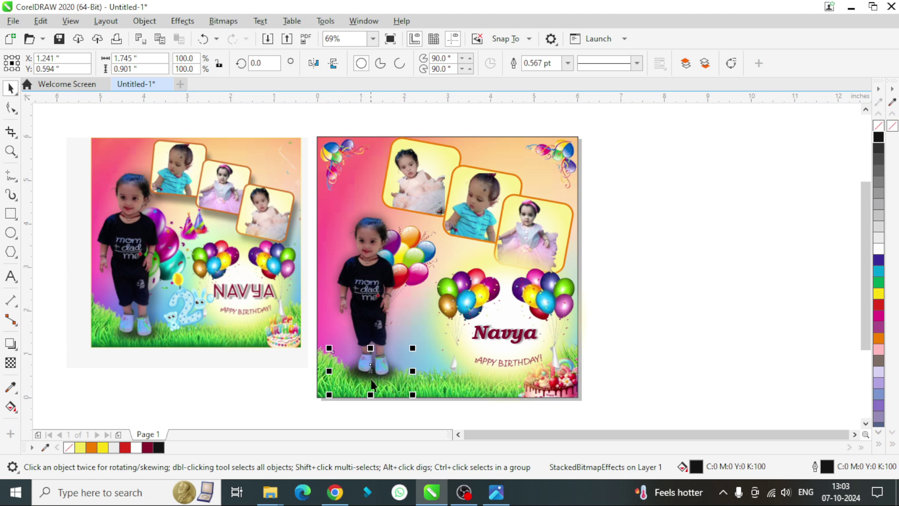
key(Right)
key(Down)
key(Down)
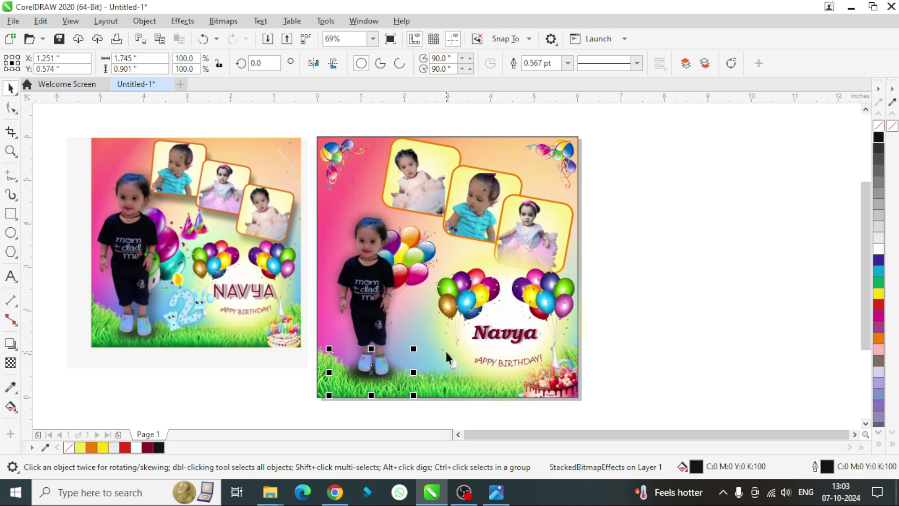
key(Down)
key(Down)
click(704, 255)
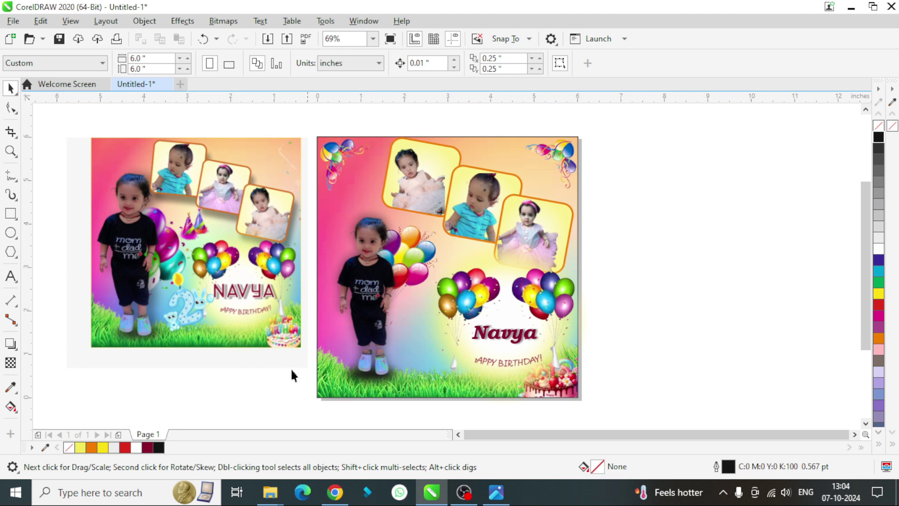
Search Google Images for '1st birthday png'.
click(335, 492)
scroll(562, 267, down, 5)
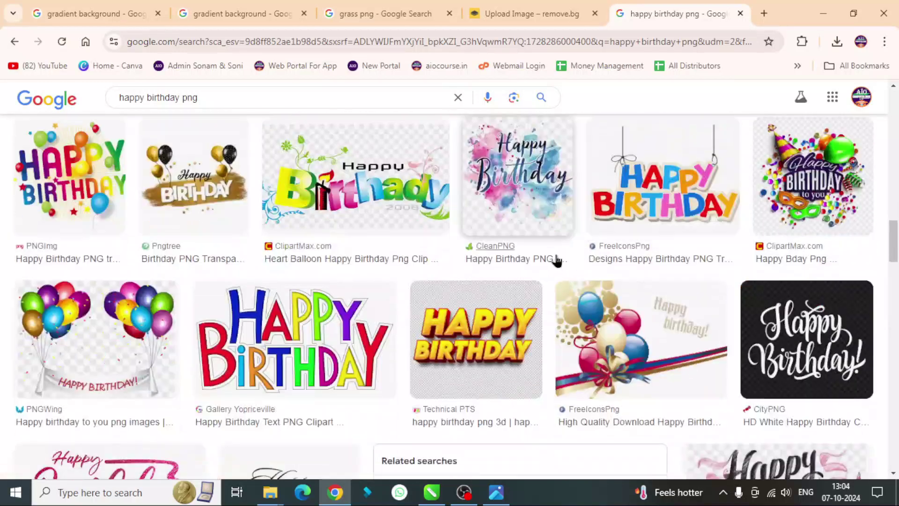
scroll(556, 260, down, 1)
scroll(501, 255, down, 2)
scroll(476, 272, down, 4)
scroll(438, 255, down, 4)
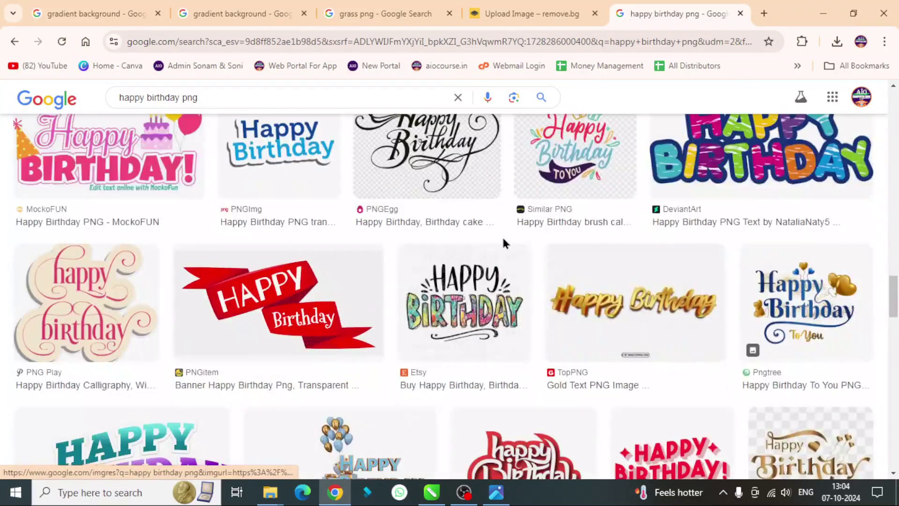
scroll(503, 242, down, 5)
drag(199, 98, 111, 113)
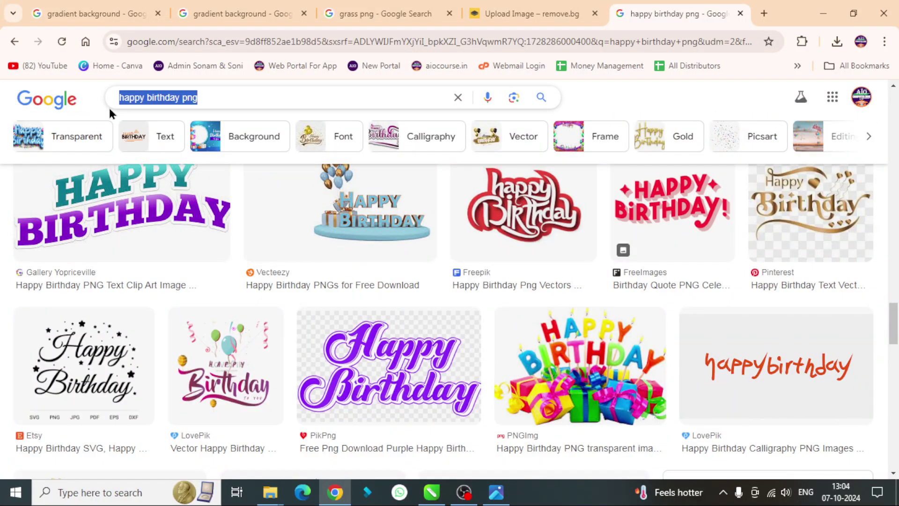
text(1)
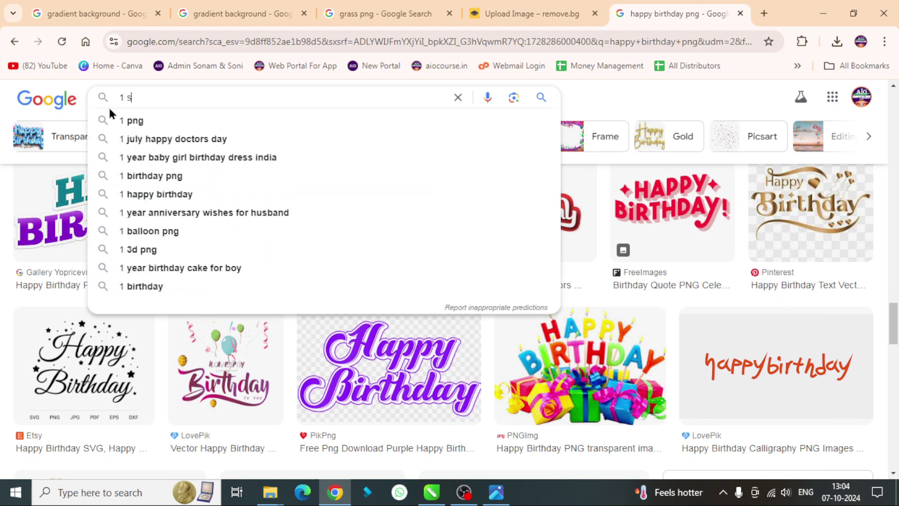
text( s)
key(BackSpace)
key(BackSpace)
text(s)
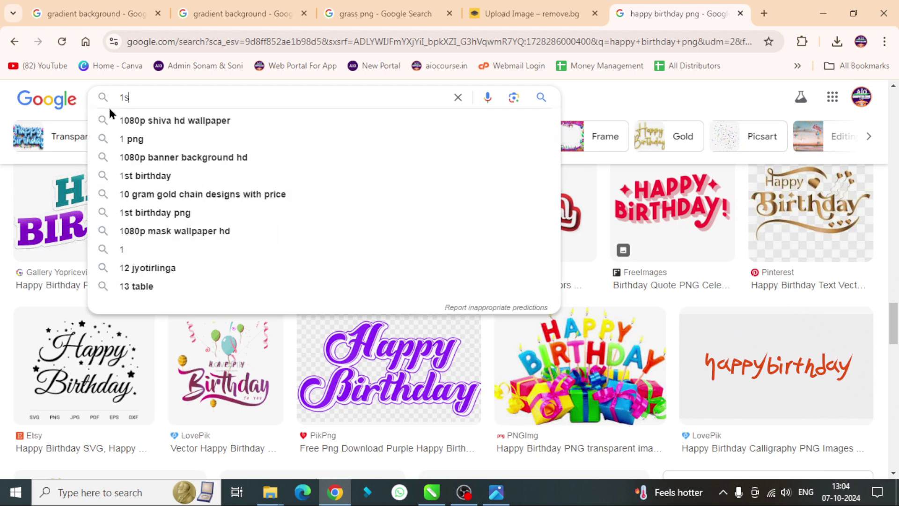
text(t)
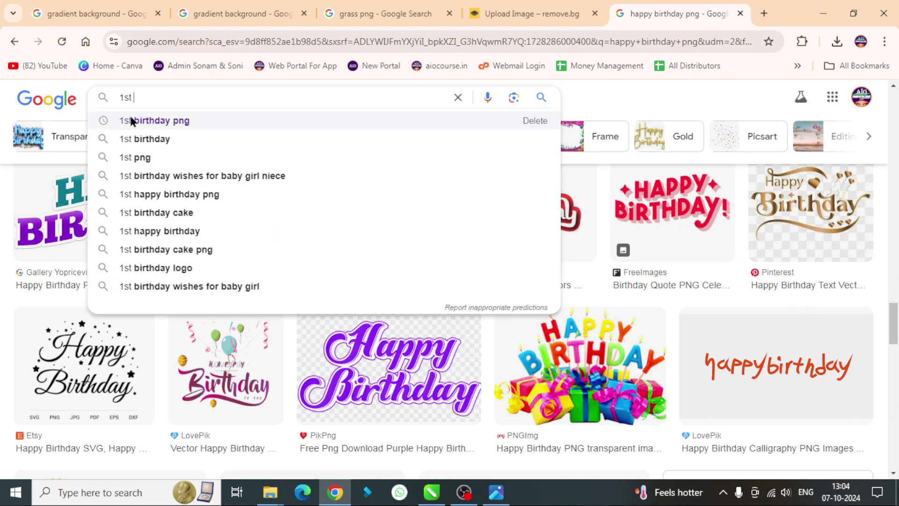
click(148, 121)
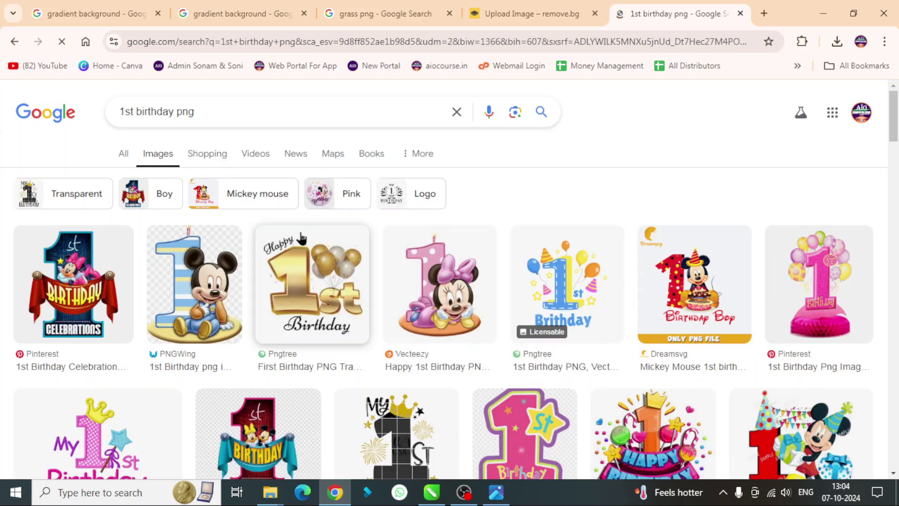
Save the pink 1st Birthday Party! image to the Pictures folder.
scroll(504, 253, down, 1)
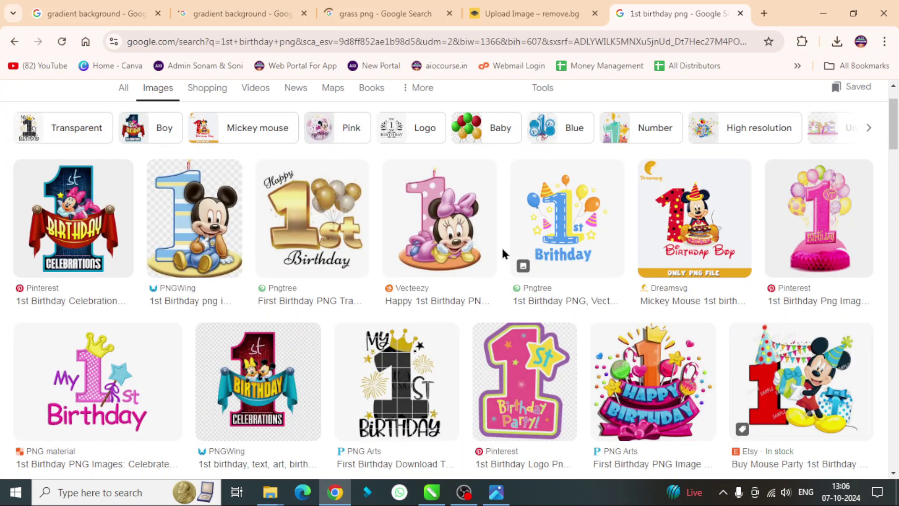
scroll(565, 334, down, 1)
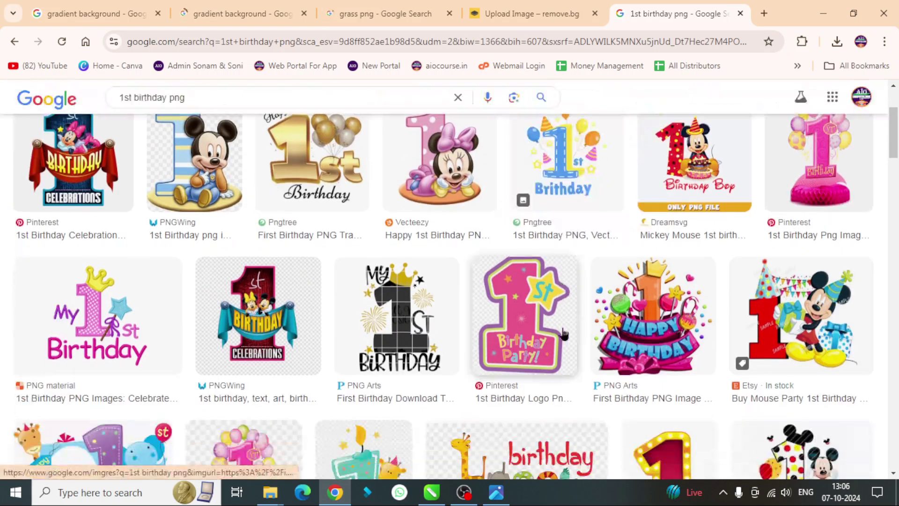
right_click(529, 314)
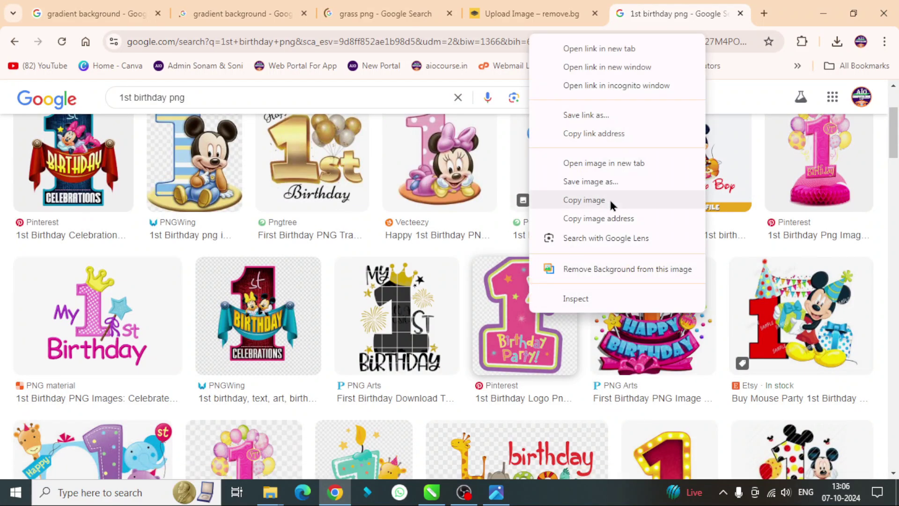
click(584, 200)
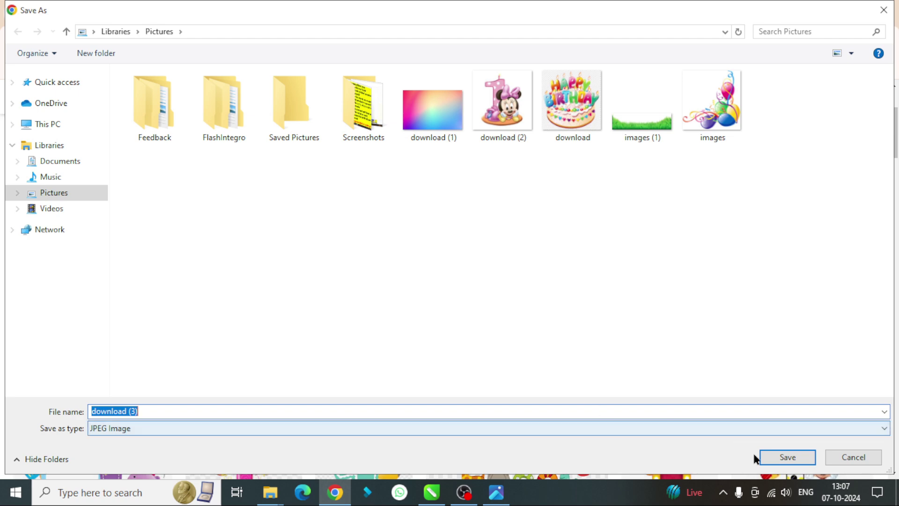
click(774, 454)
Back in CorelDRAW, start importing an image from the Pictures folder.
click(433, 491)
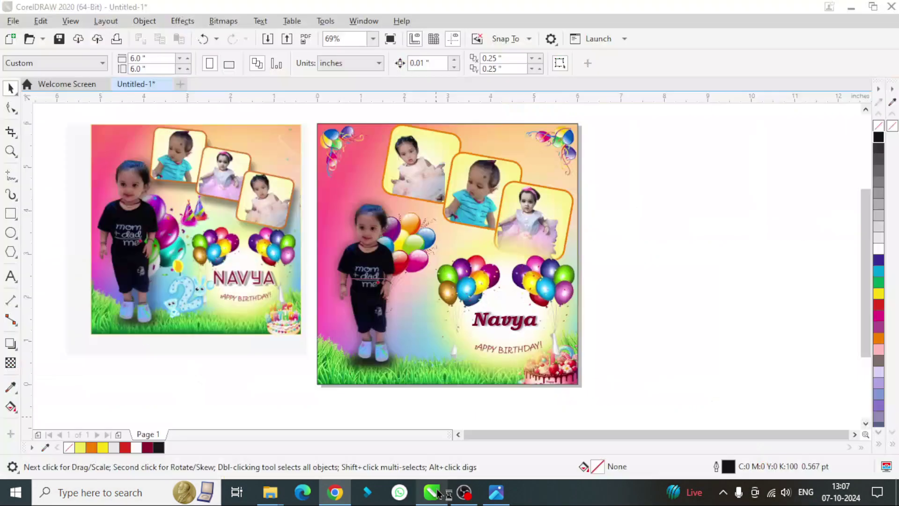
right_click(639, 167)
click(684, 238)
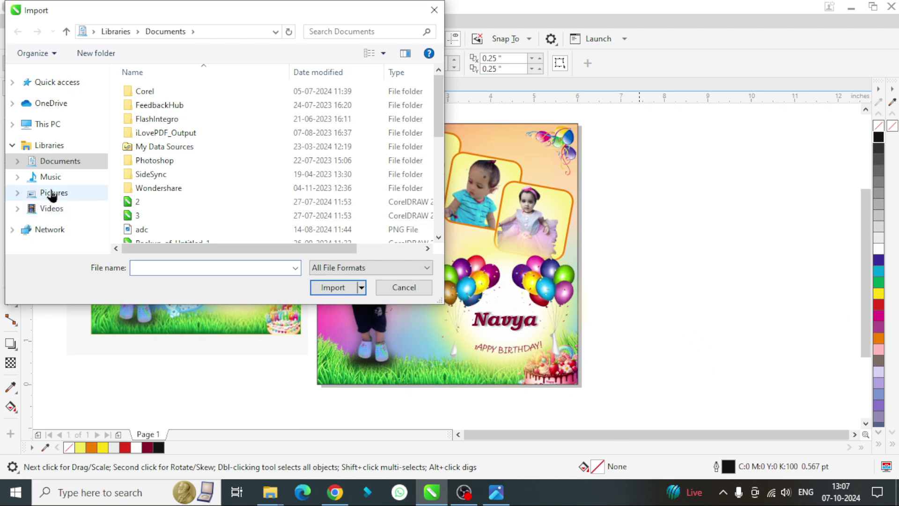
click(52, 193)
scroll(381, 210, down, 3)
click(310, 220)
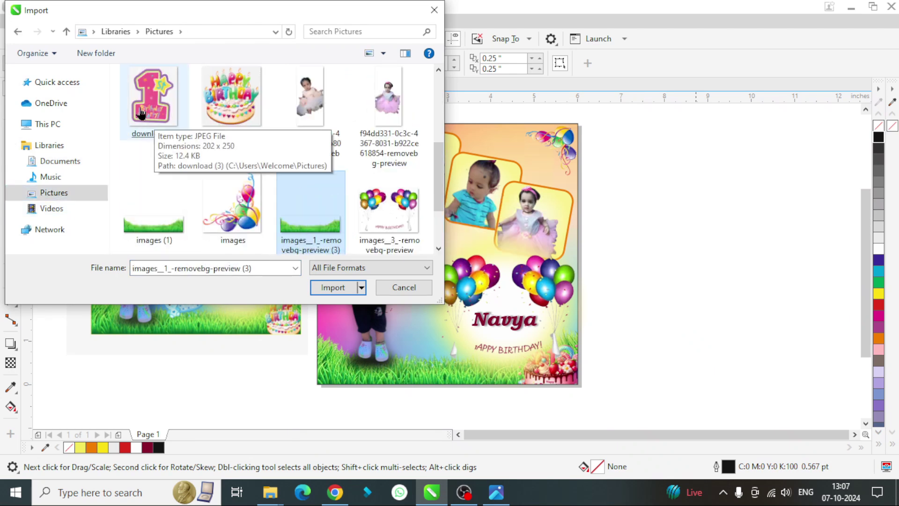
Place the pink 1st birthday badge, download (3), on the poster, then delete it and return to Chrome.
double_click(141, 113)
mouse_move(635, 156)
mouse_down()
mouse_move(714, 255)
mouse_move(451, 328)
mouse_up()
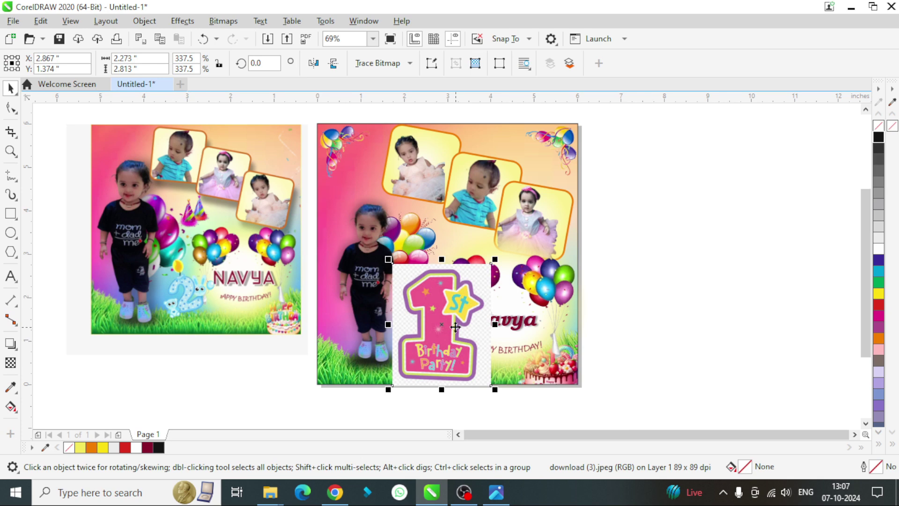
key(Delete)
click(335, 491)
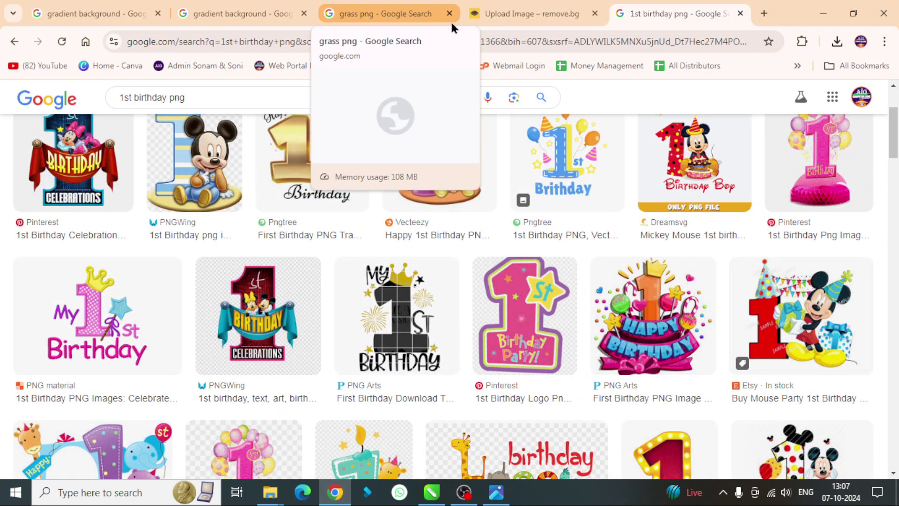
Open the remove.bg upload page in a new browser tab.
click(530, 13)
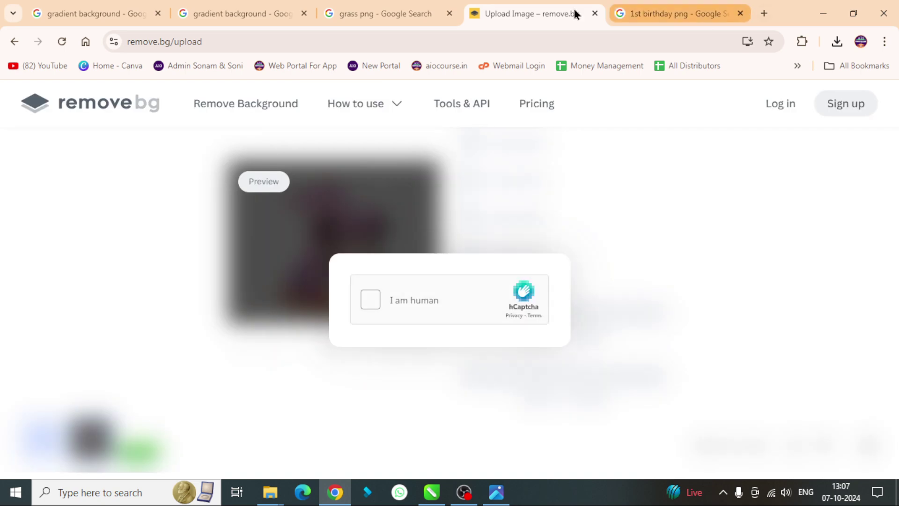
key(ctrl+w)
click(619, 13)
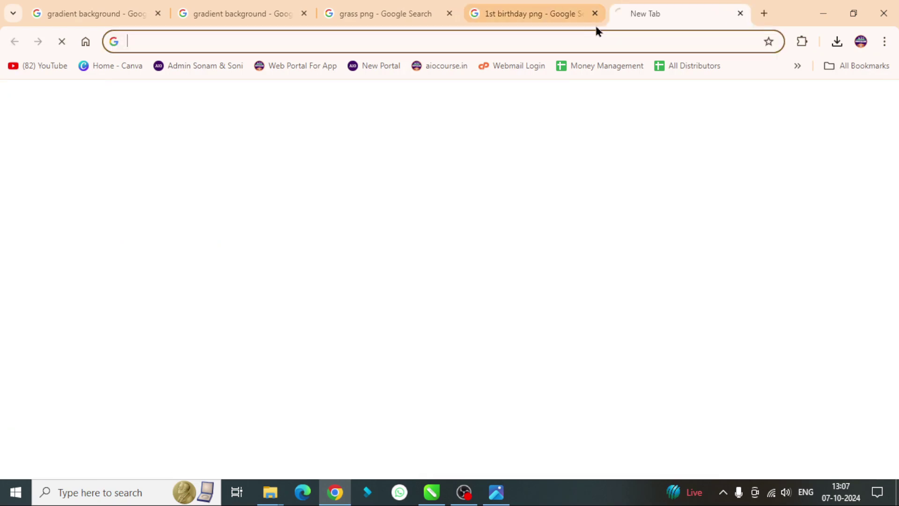
text(r)
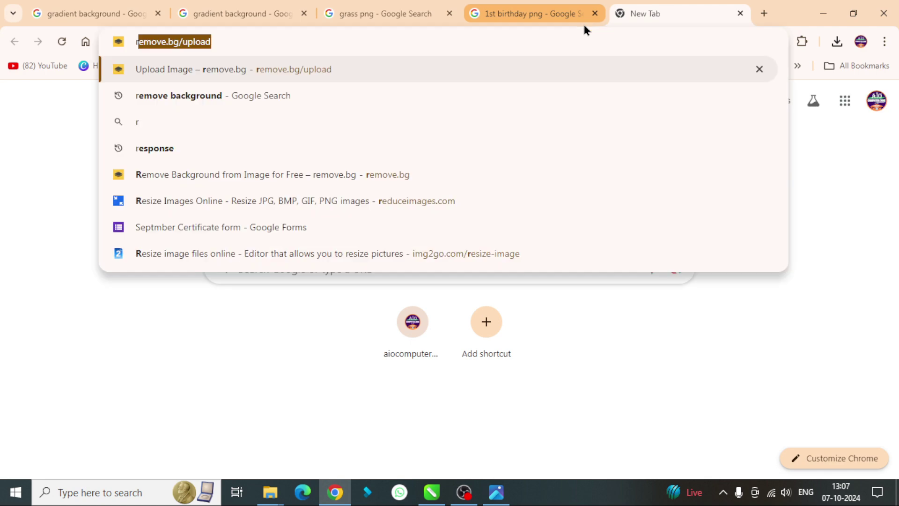
key(Return)
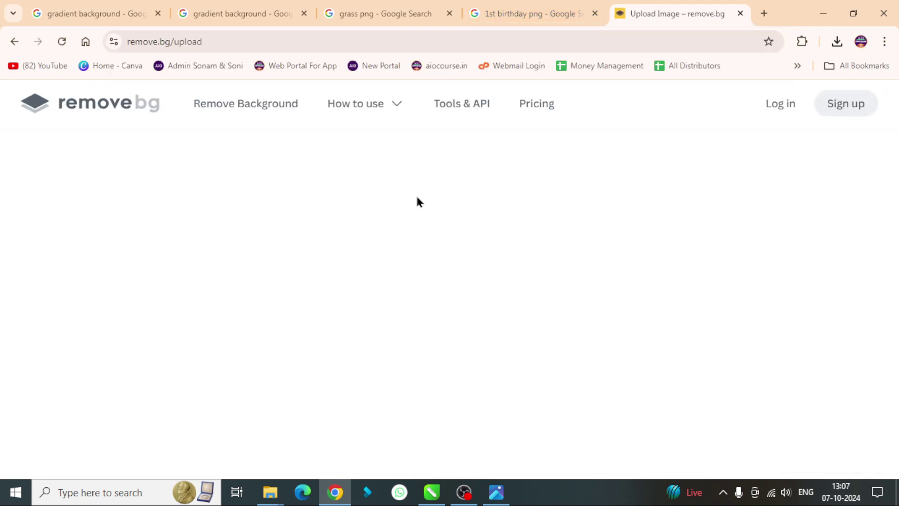
Remove the background from the badge image download (3), download the cut-out and open it.
click(43, 440)
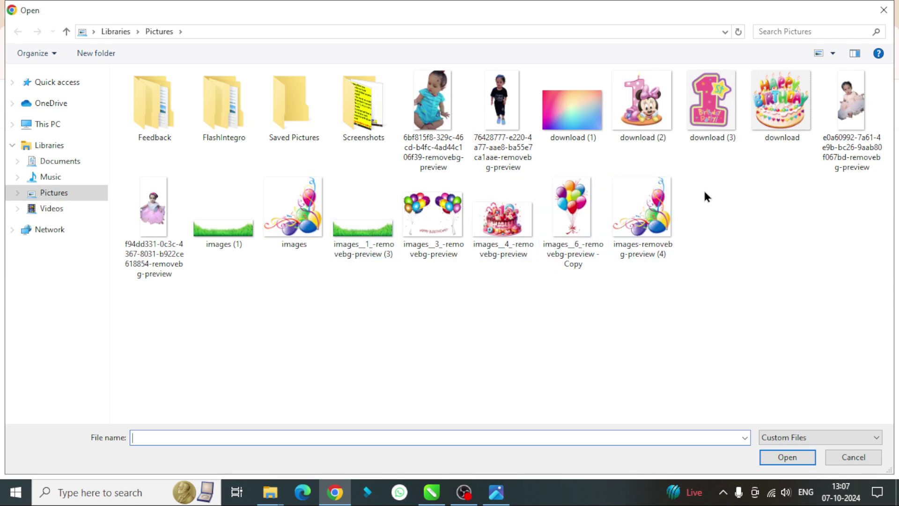
double_click(704, 135)
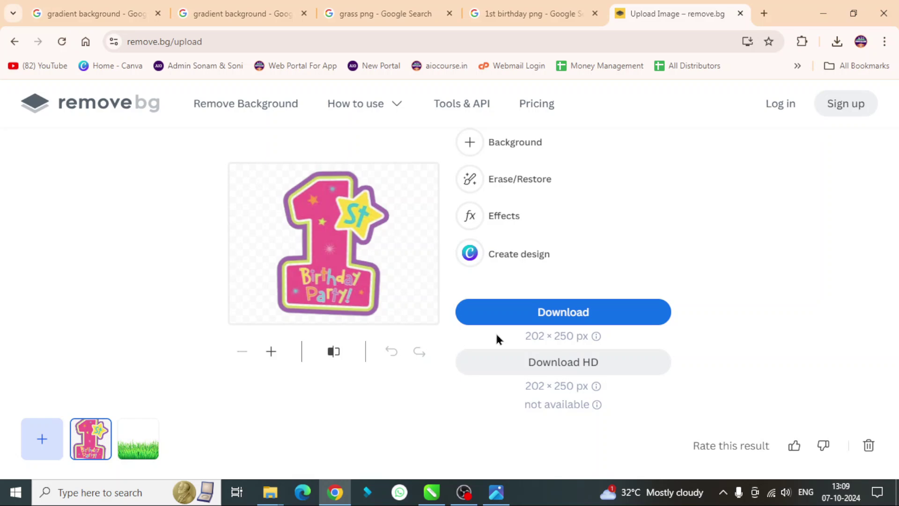
click(565, 322)
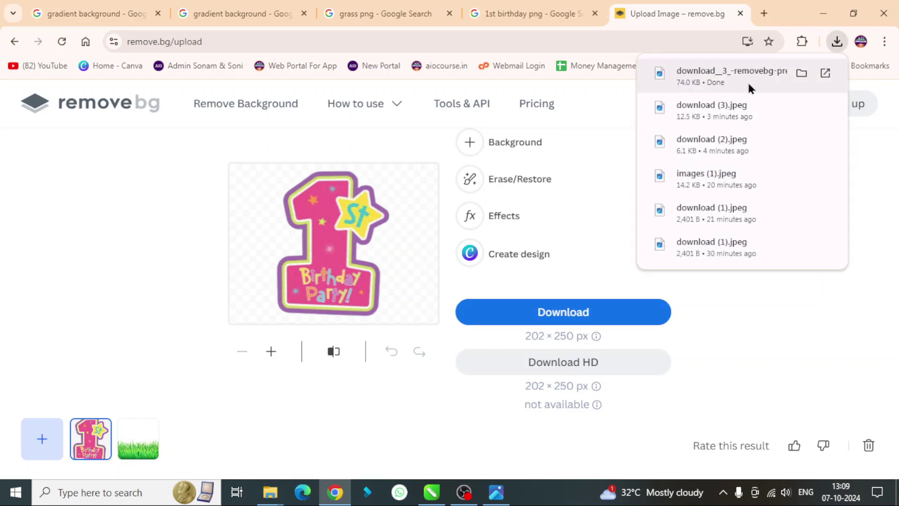
click(747, 81)
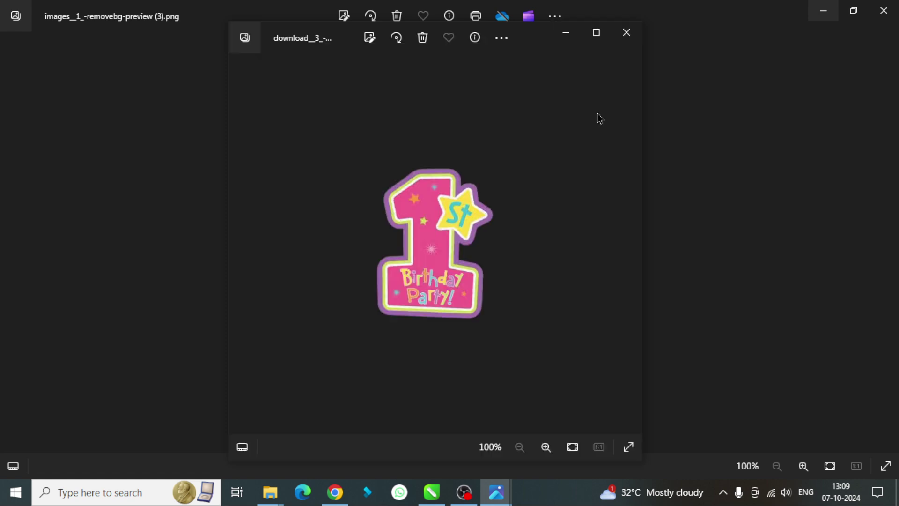
Save the badge cut-out from Windows Photos as a PNG in Pictures.
click(501, 38)
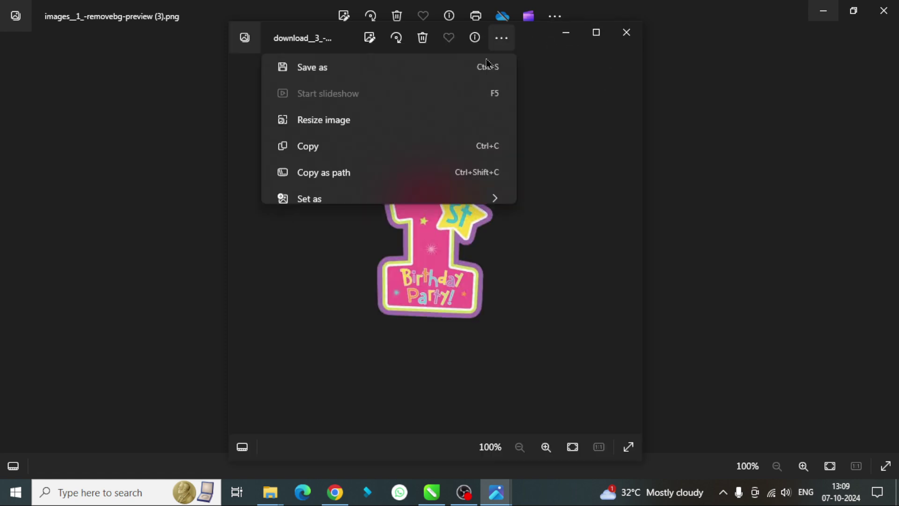
click(326, 157)
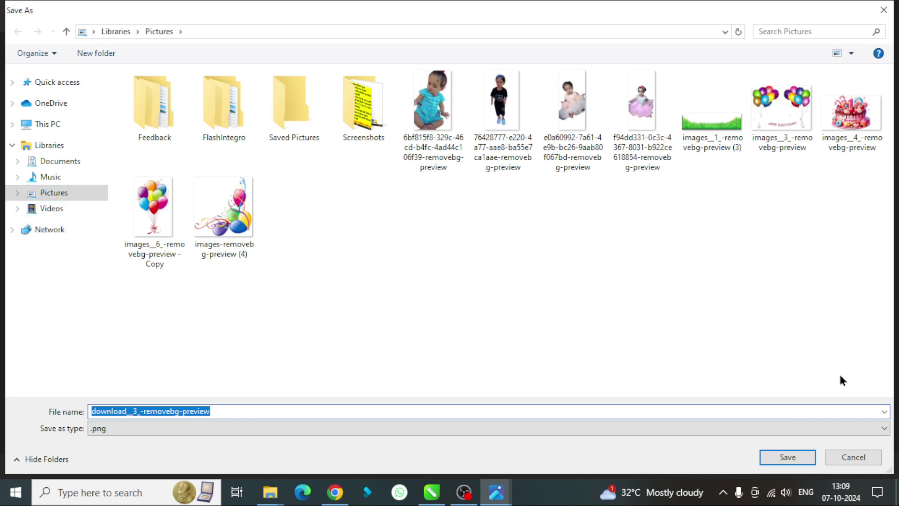
click(779, 461)
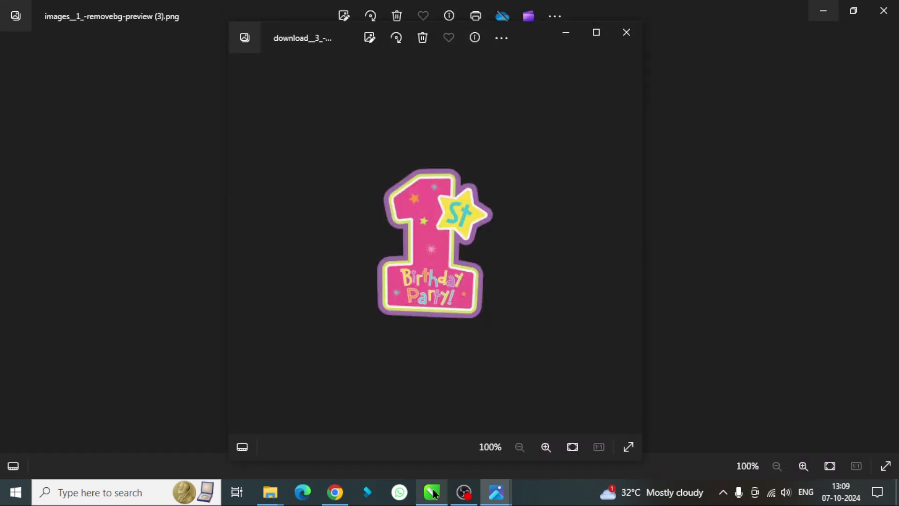
click(431, 492)
right_click(660, 190)
Import the Minnie 1st birthday image onto the poster, then delete it.
click(695, 260)
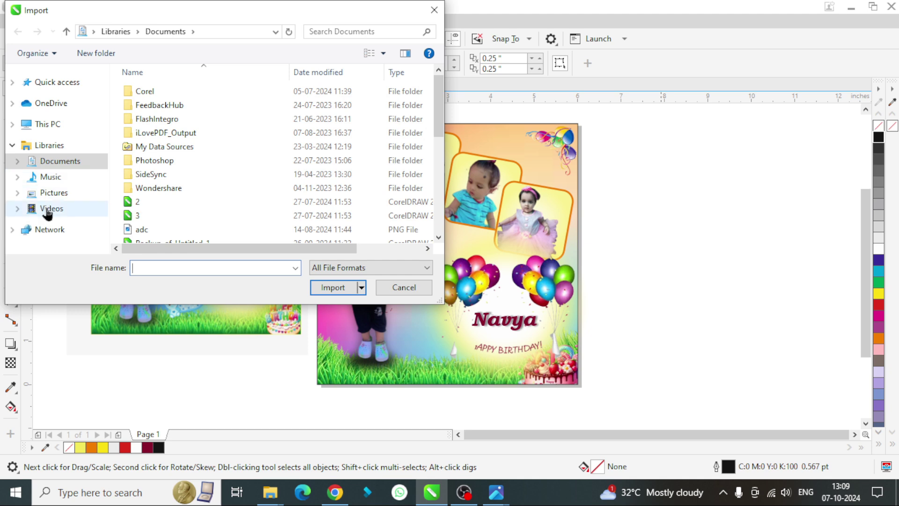
click(54, 193)
double_click(389, 180)
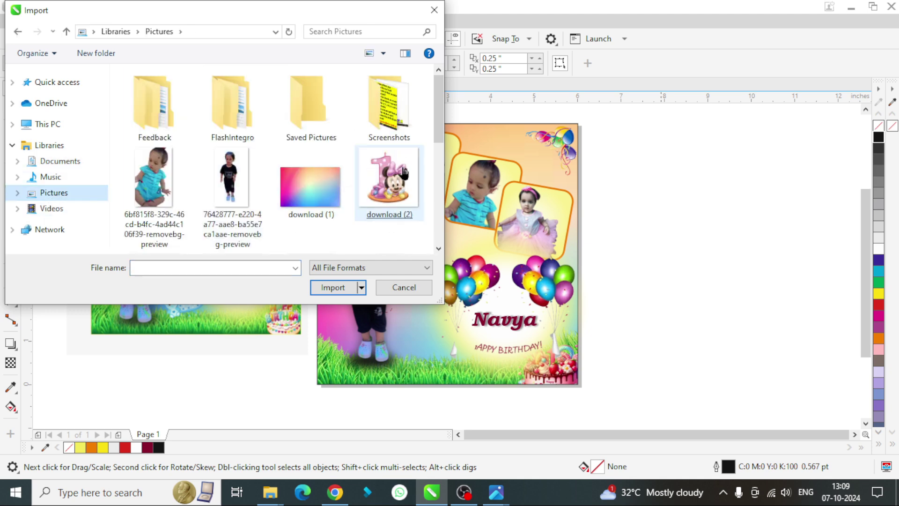
drag(608, 168, 675, 235)
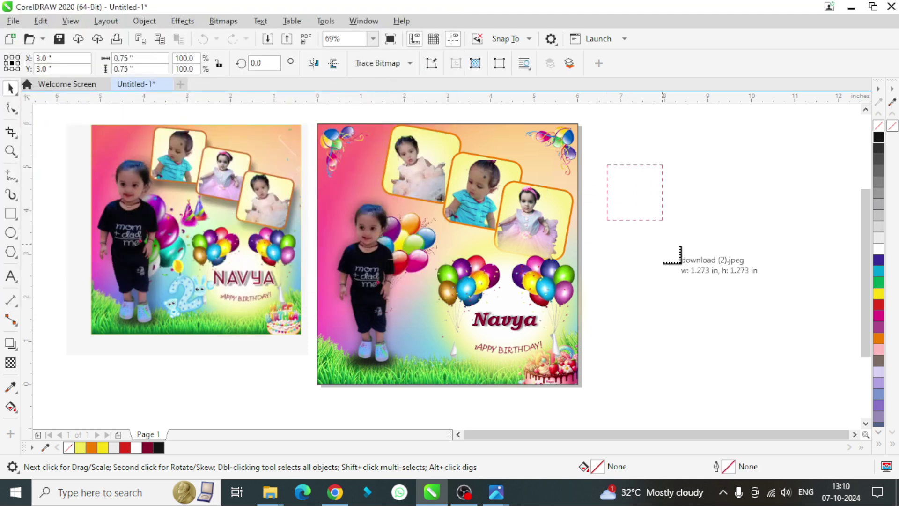
mouse_move(614, 213)
mouse_down()
mouse_move(429, 331)
mouse_move(421, 351)
mouse_up()
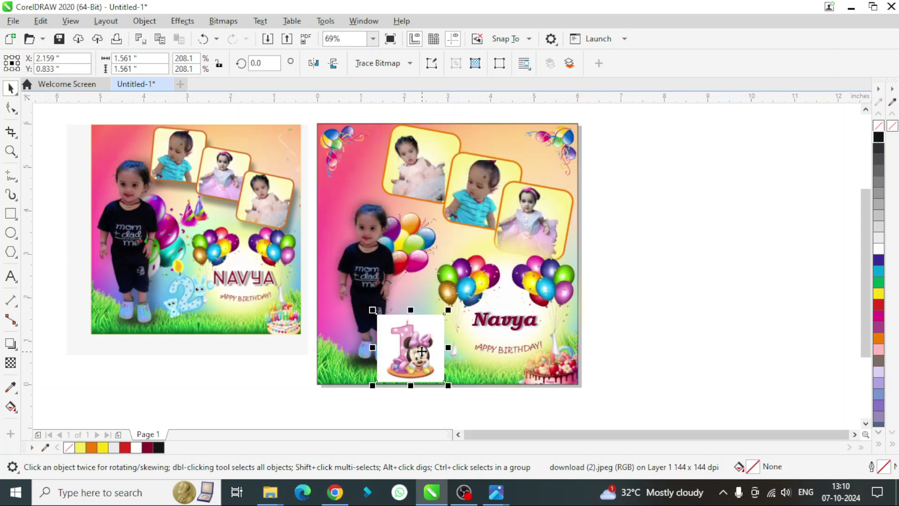
key(Delete)
Import download_3_-removebg-preview and place it at the poster's bottom, left of Navya.
right_click(724, 187)
click(760, 259)
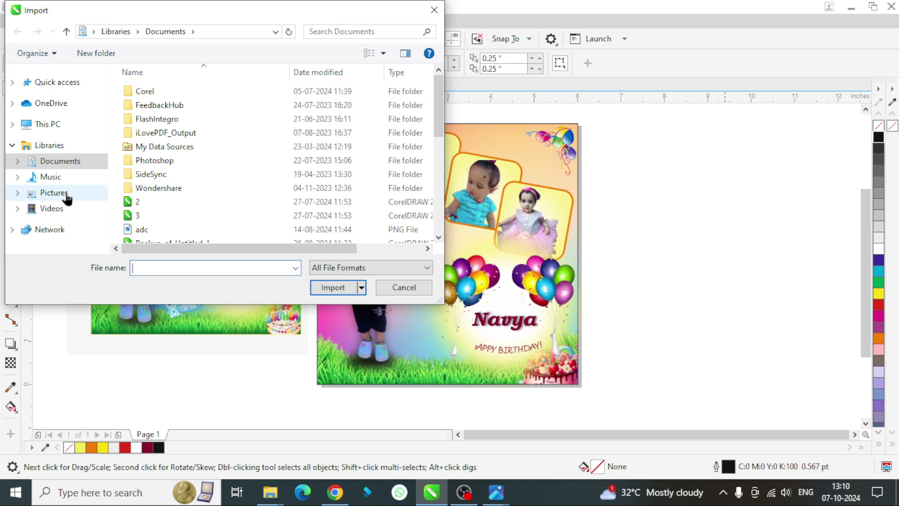
click(67, 196)
scroll(316, 177, down, 3)
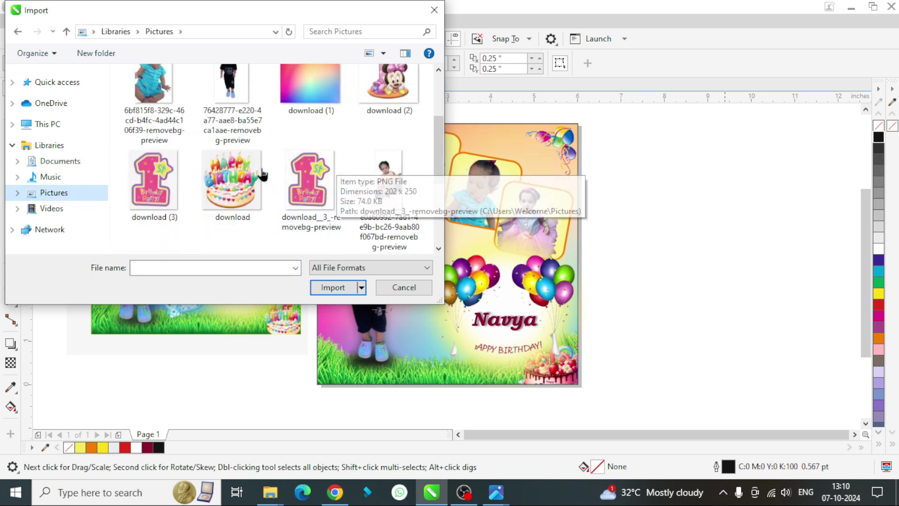
double_click(309, 180)
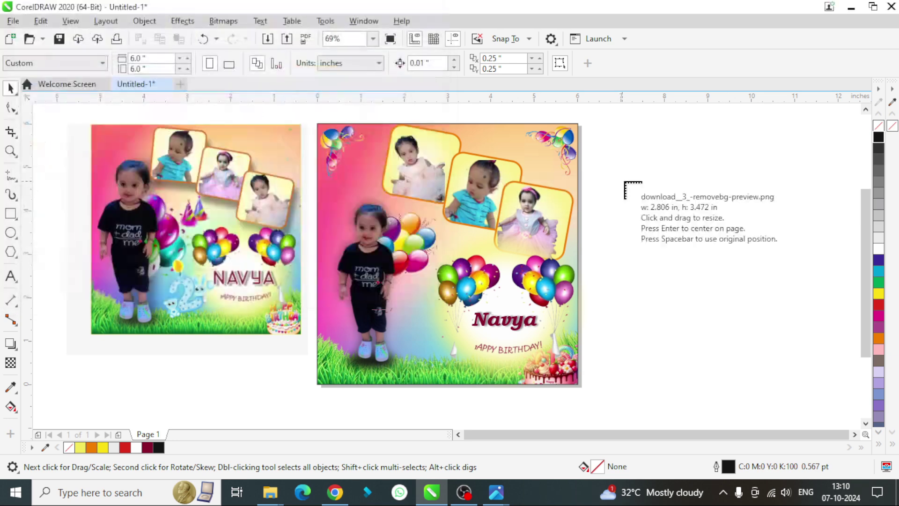
drag(613, 171, 680, 255)
mouse_move(643, 232)
mouse_down()
mouse_move(494, 320)
mouse_move(414, 350)
mouse_move(421, 343)
mouse_up()
click(422, 342)
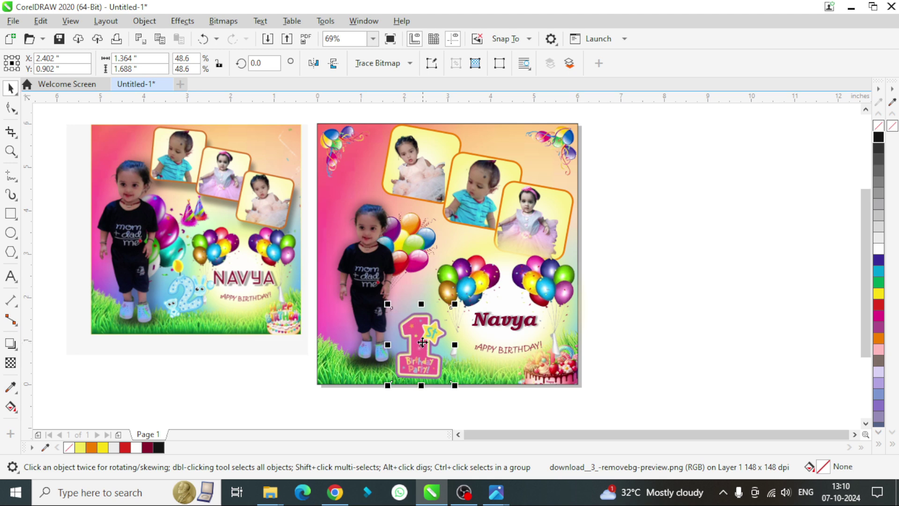
click(653, 251)
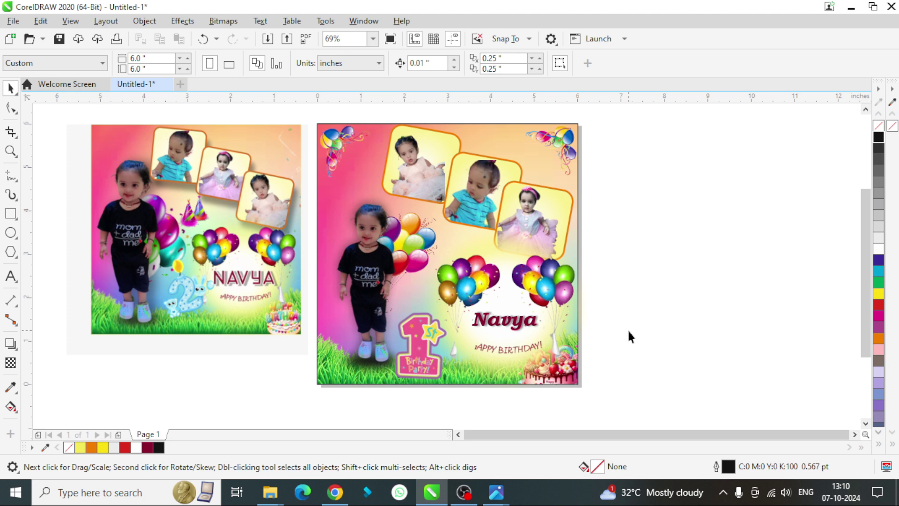
Search Google Images for 'birthday hat png' in a new Chrome tab.
click(335, 492)
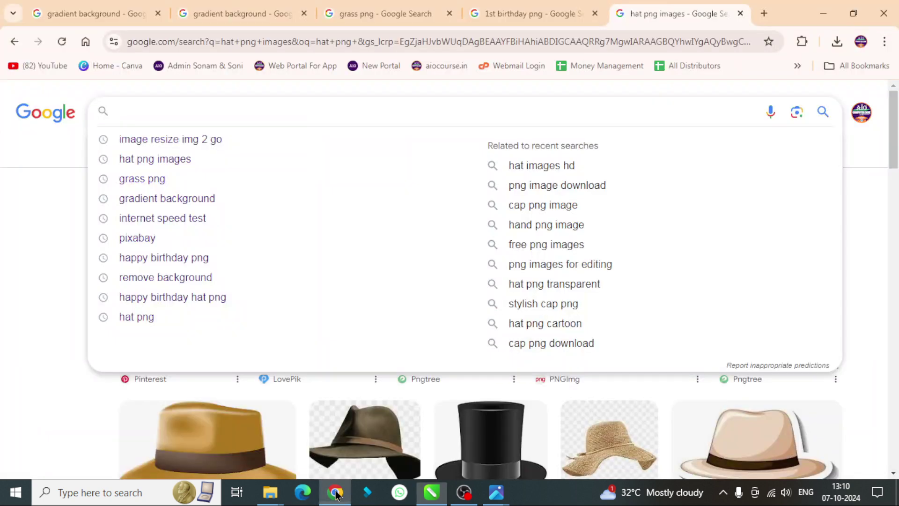
click(764, 14)
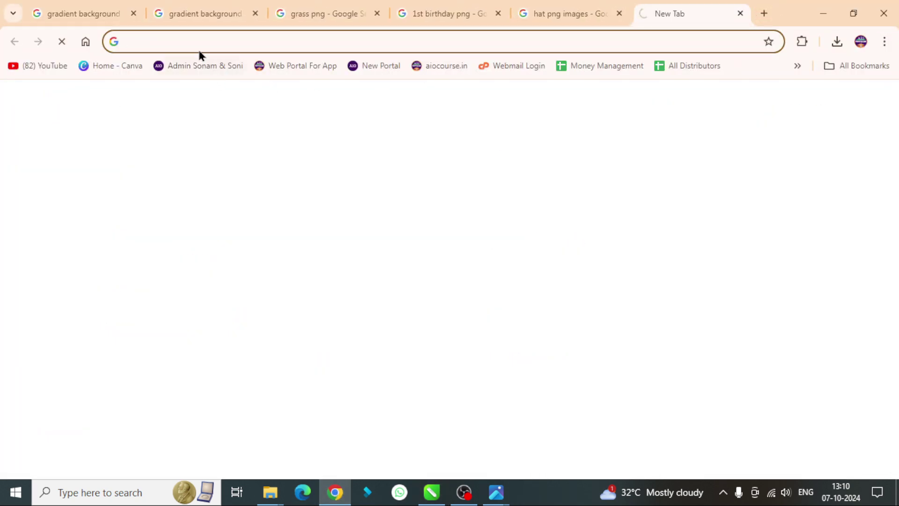
text(birt)
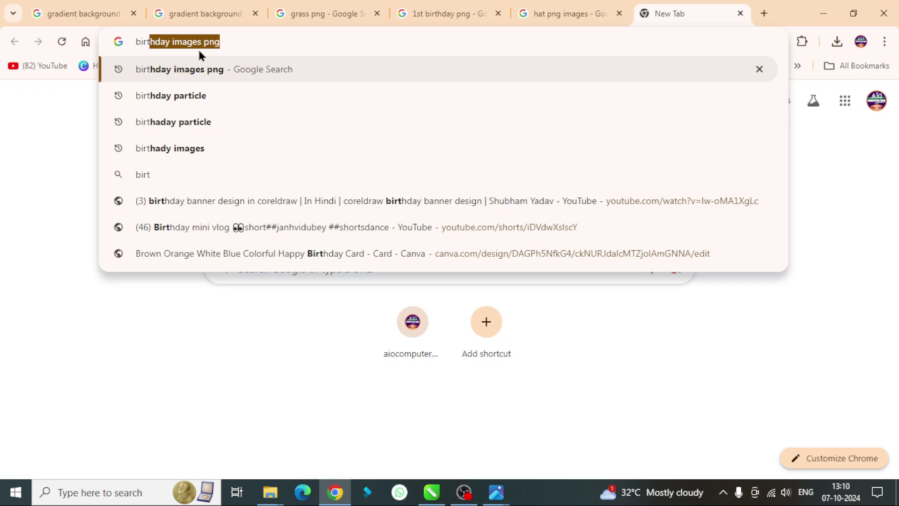
text(hday )
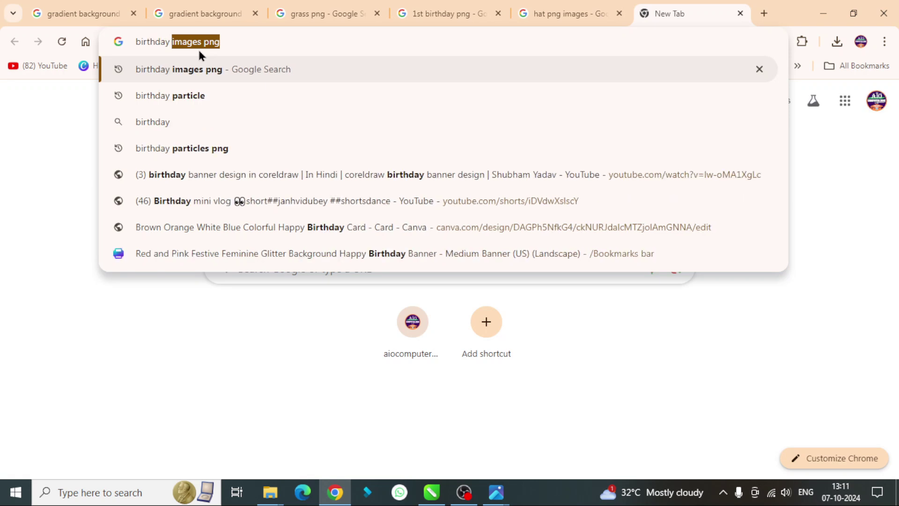
text(hat png)
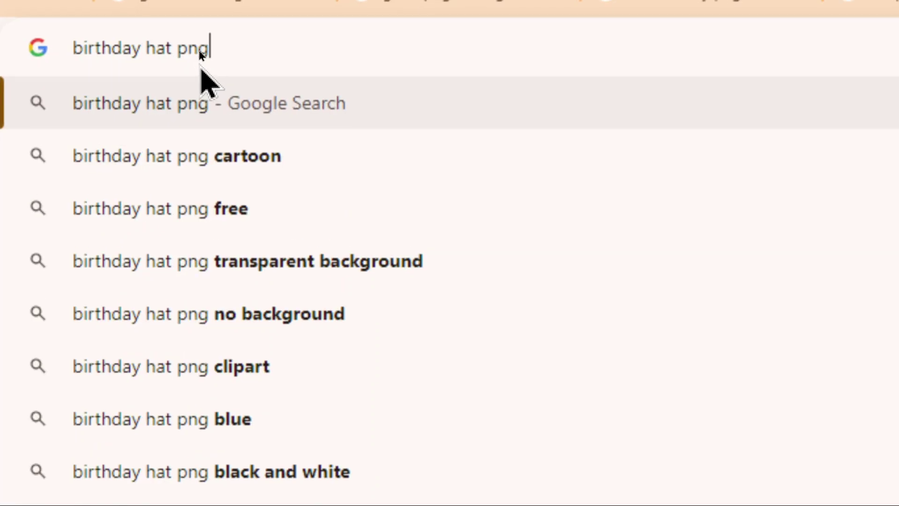
key(Return)
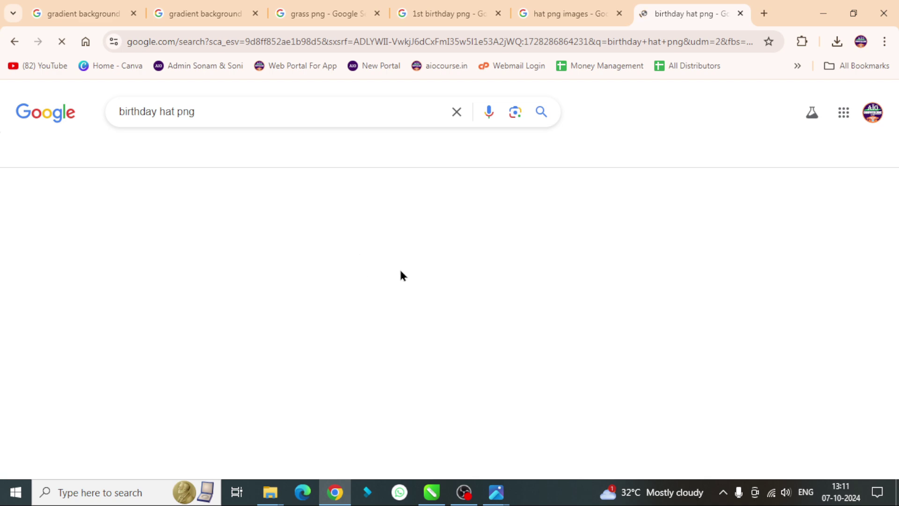
Save the golden Happy Birthday crown image from the results into Pictures.
scroll(402, 275, down, 3)
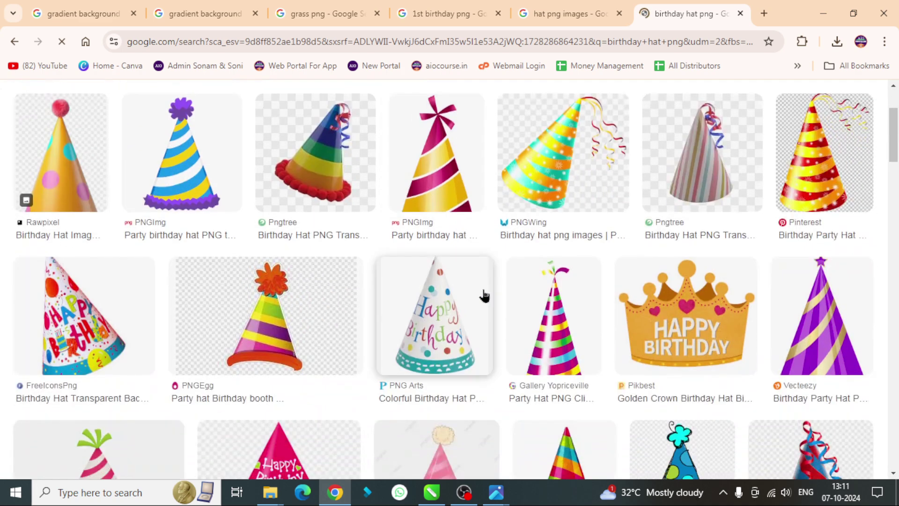
scroll(482, 297, down, 3)
right_click(694, 185)
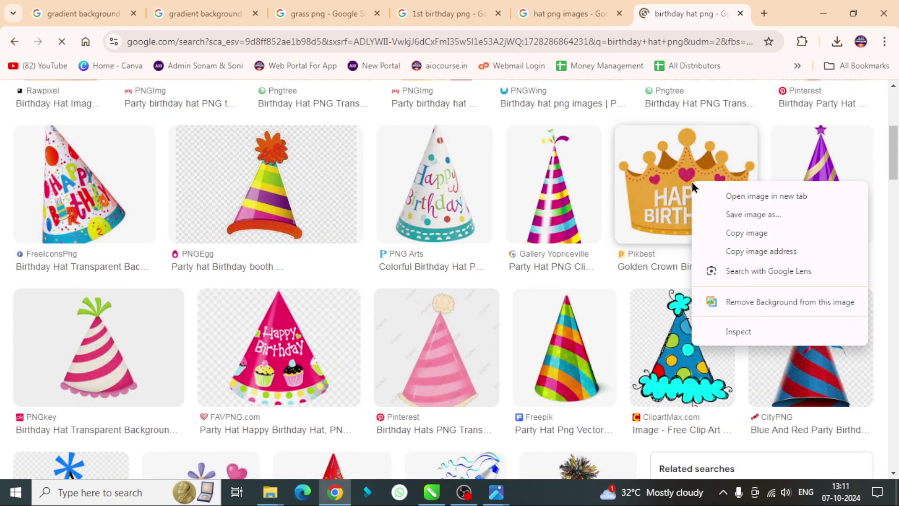
click(764, 234)
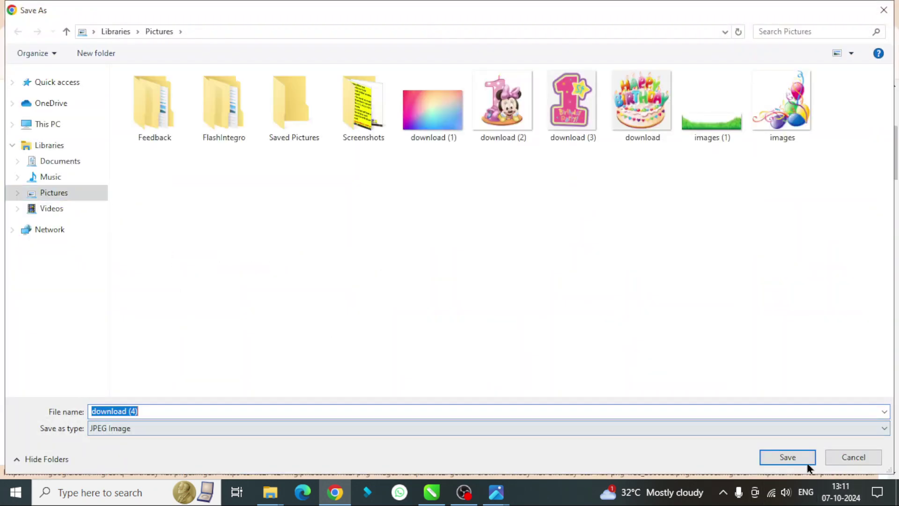
click(782, 457)
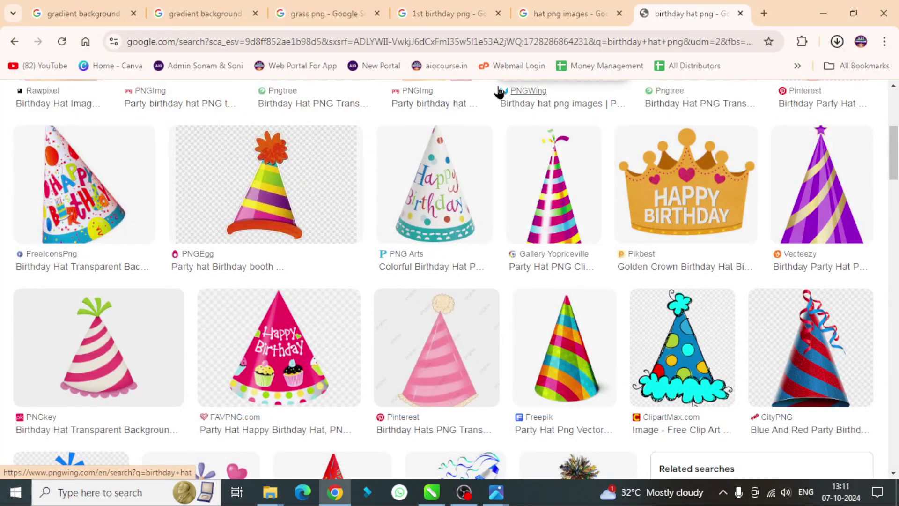
click(763, 14)
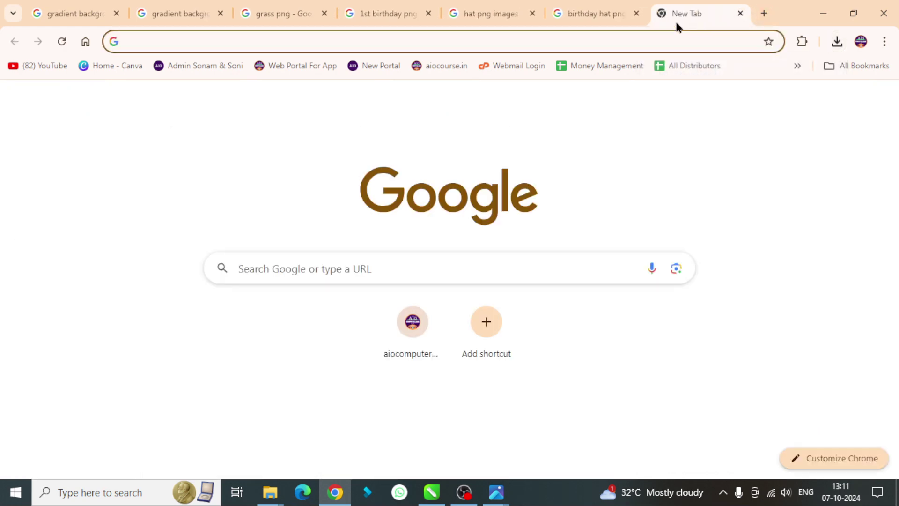
Upload the crown picture download (4) to remove.bg and download the transparent cut-out.
text(remove.bg/upload)
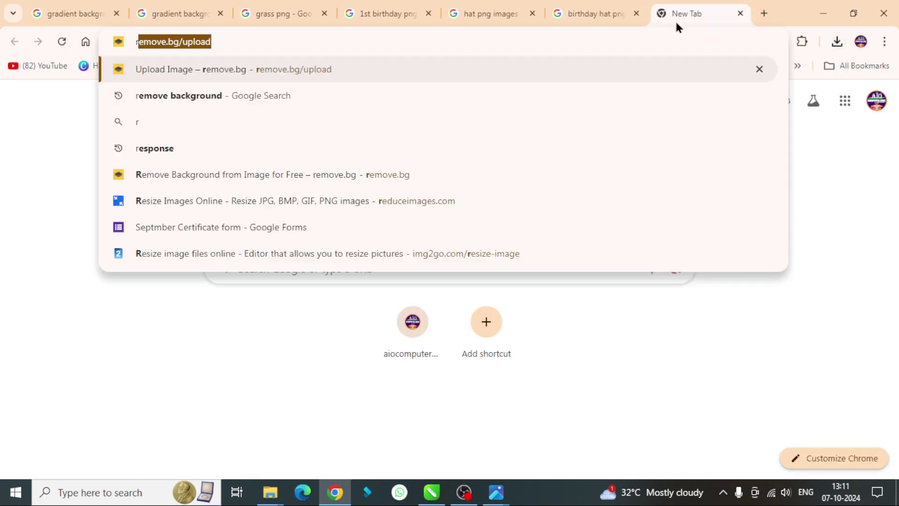
key(Return)
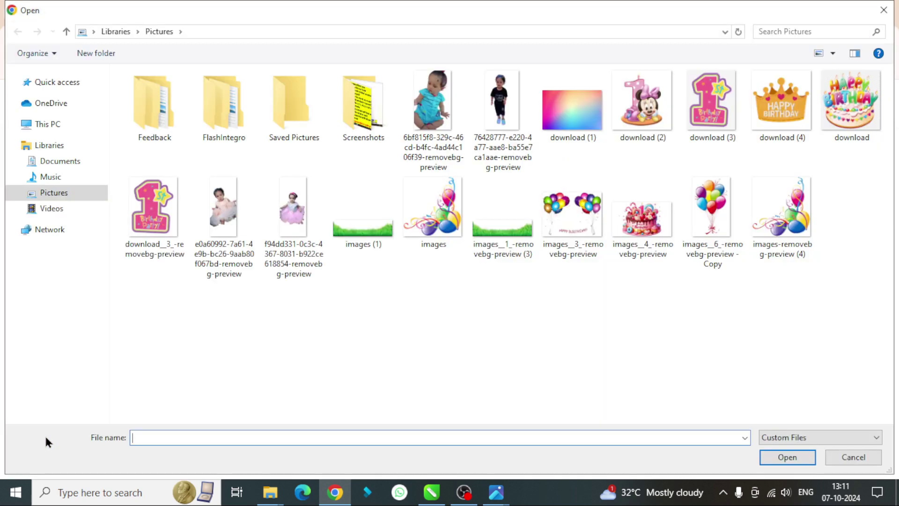
double_click(781, 106)
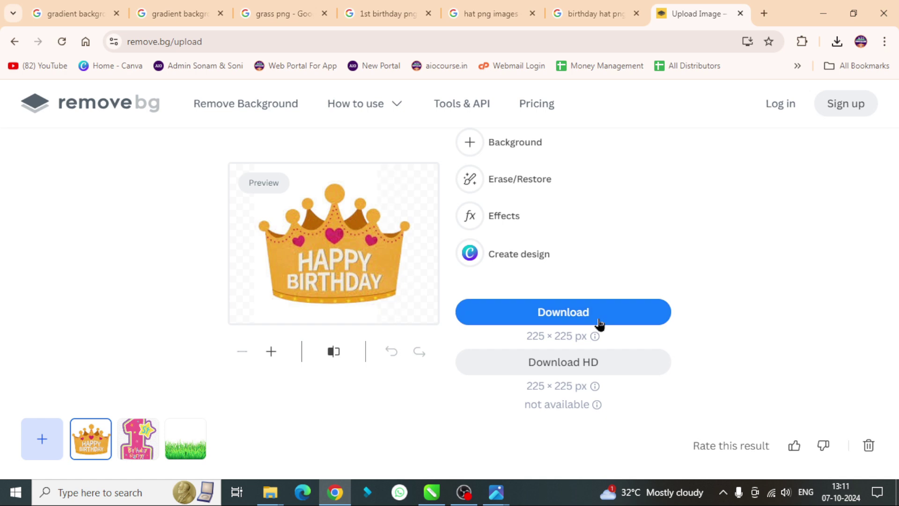
click(581, 316)
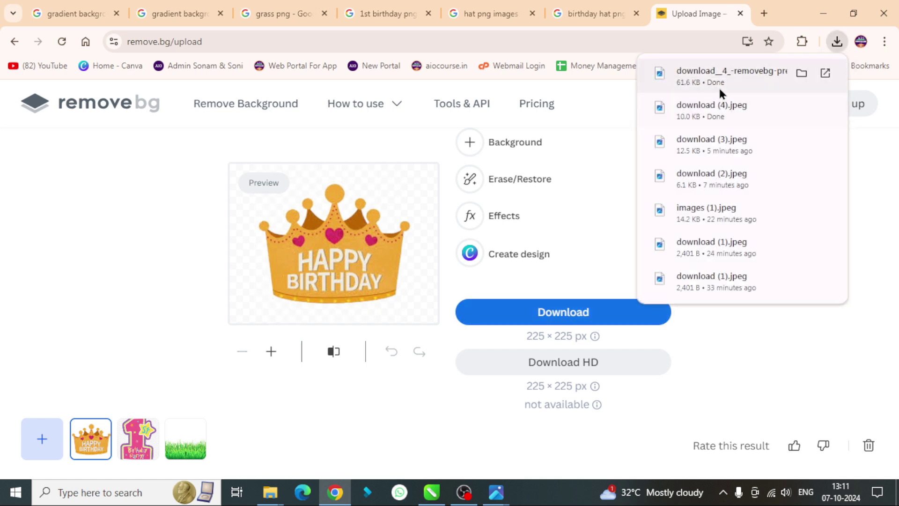
Open the transparent crown download in Photos and save a PNG copy to Pictures.
click(720, 86)
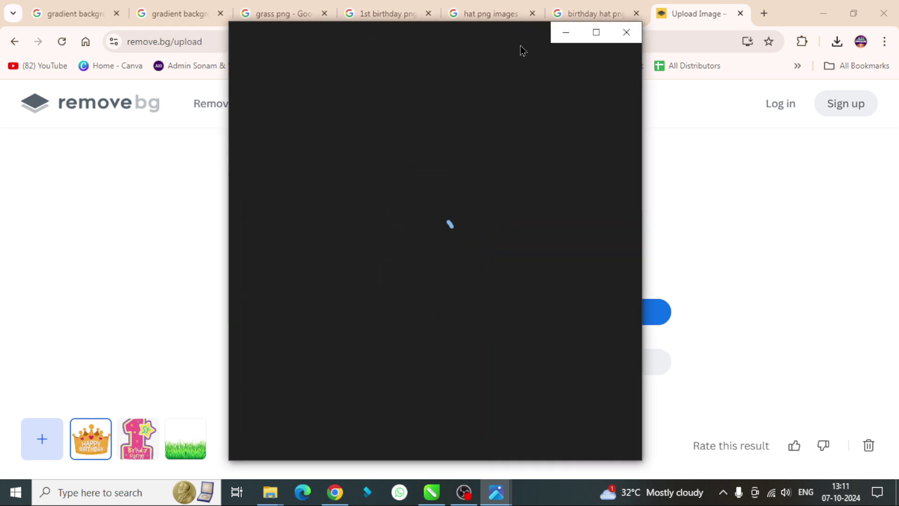
click(512, 45)
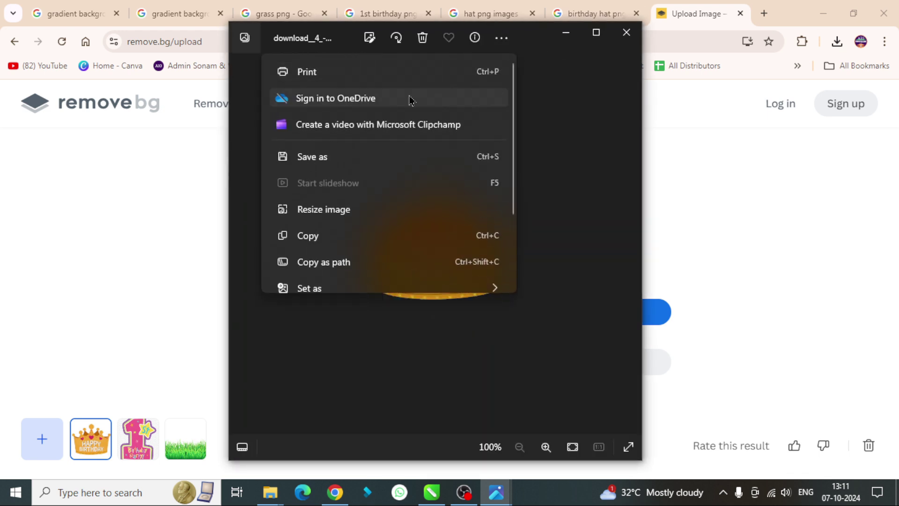
click(327, 156)
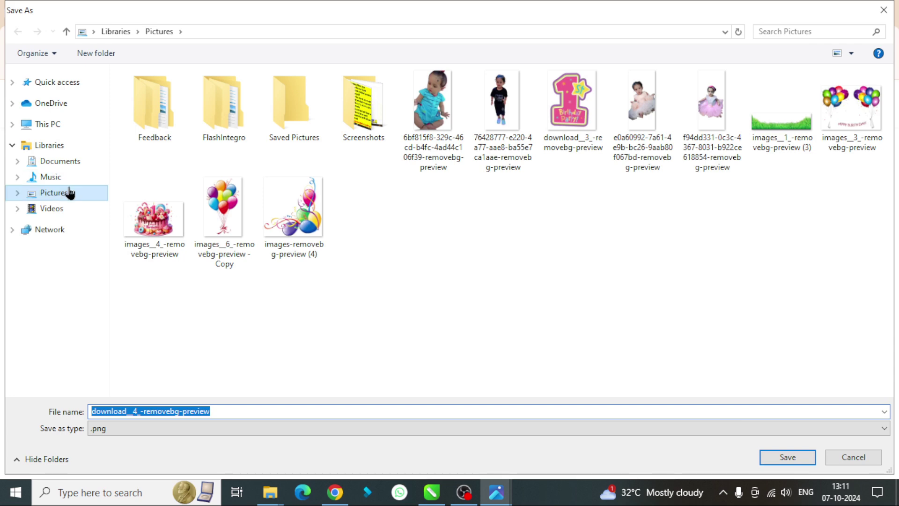
click(775, 452)
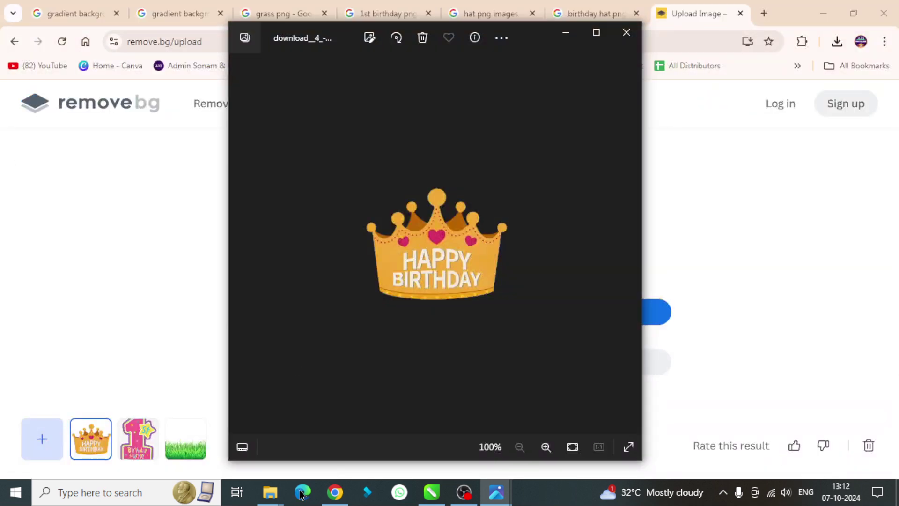
click(429, 497)
Import the white-backed crown picture download (4), then delete it.
right_click(596, 189)
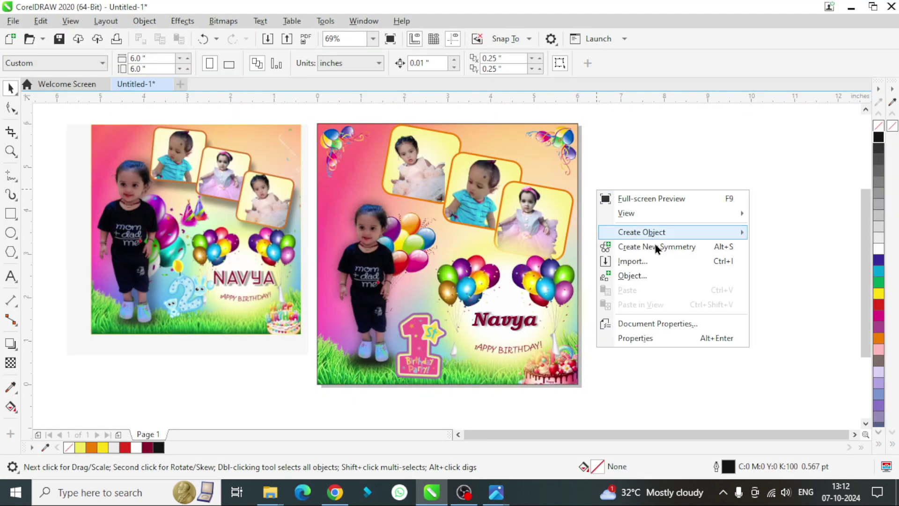
click(650, 261)
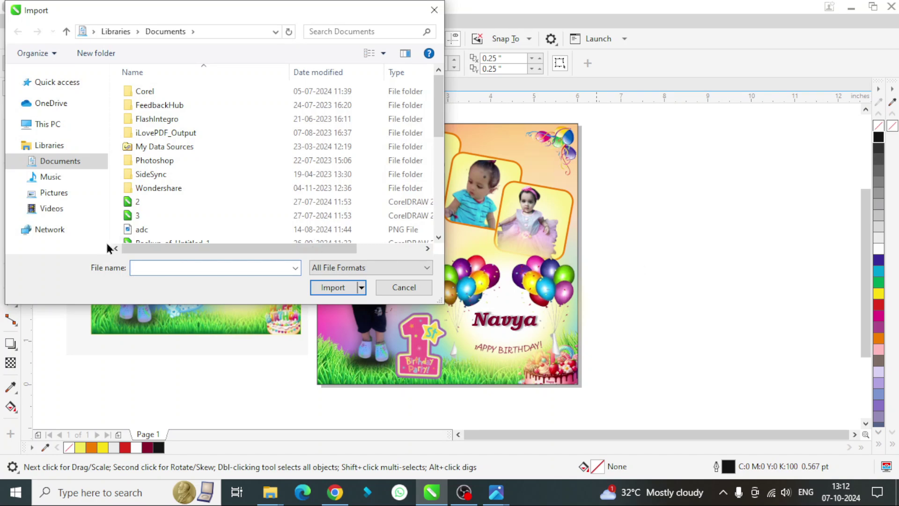
click(59, 194)
scroll(328, 163, down, 5)
click(328, 160)
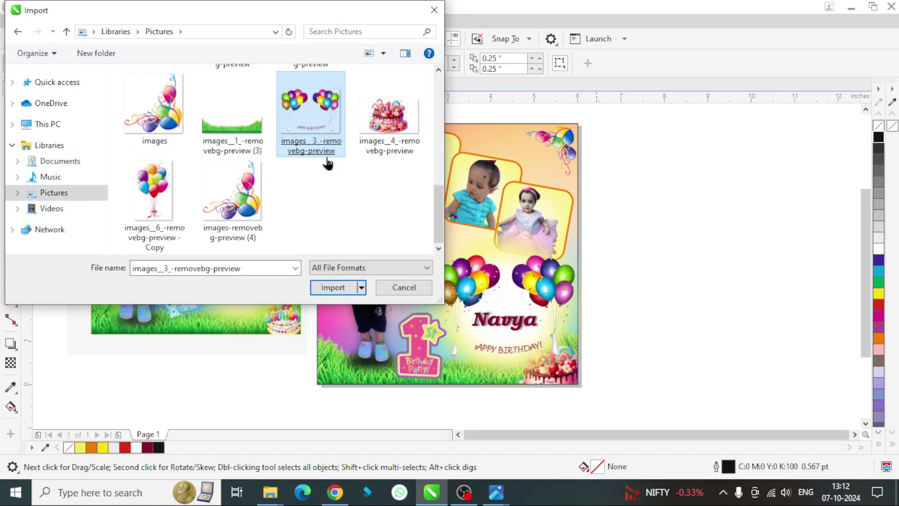
scroll(291, 181, up, 3)
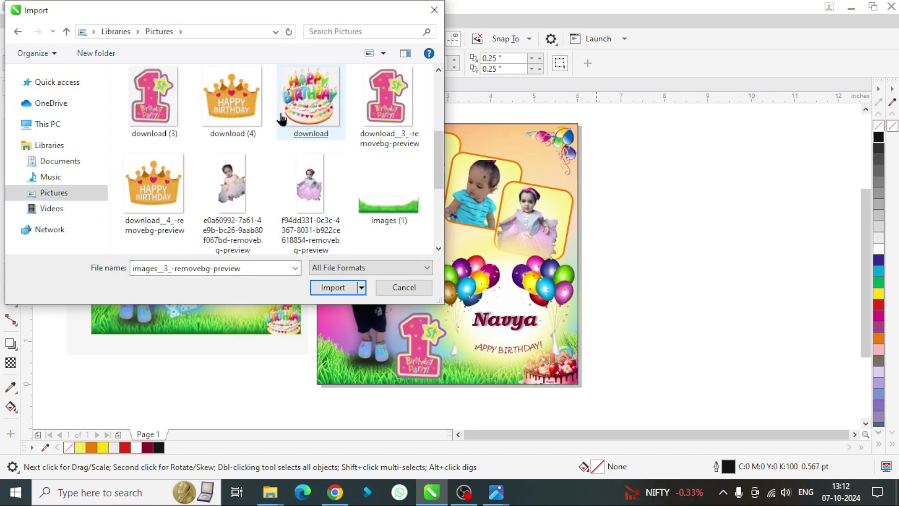
double_click(232, 98)
drag(628, 150, 775, 299)
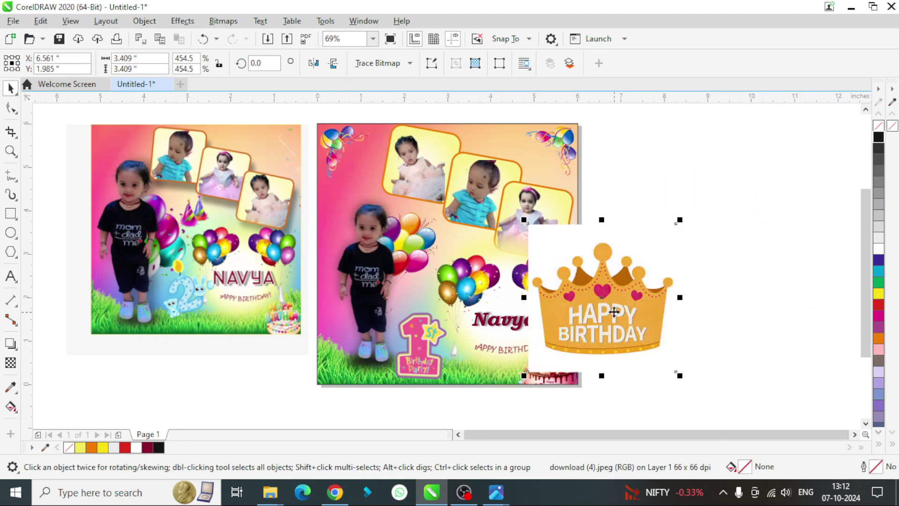
key(Delete)
Import the transparent crown PNG and shrink it to fit above the central balloons.
right_click(629, 222)
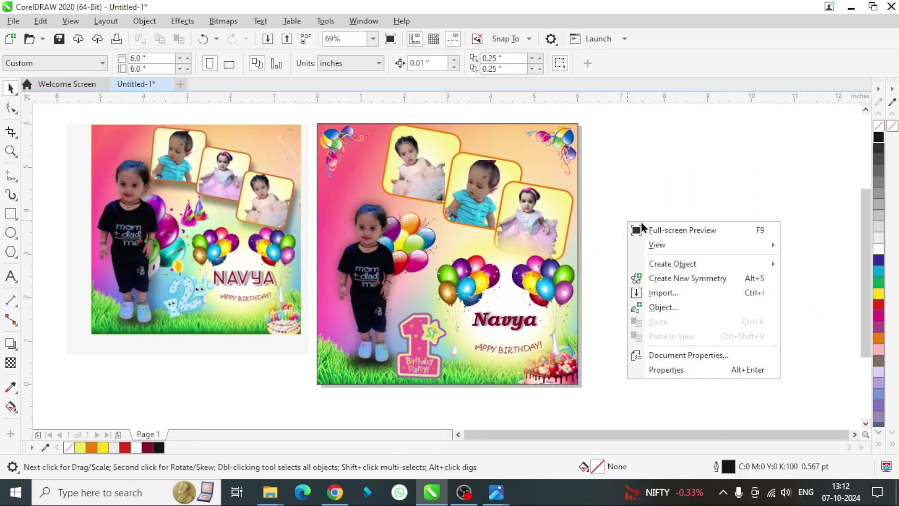
click(666, 297)
click(53, 196)
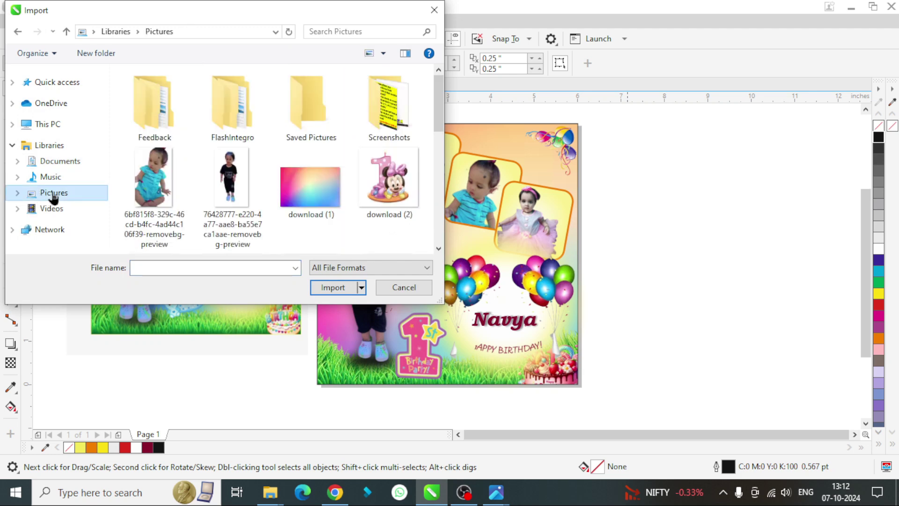
scroll(312, 187, down, 5)
click(320, 155)
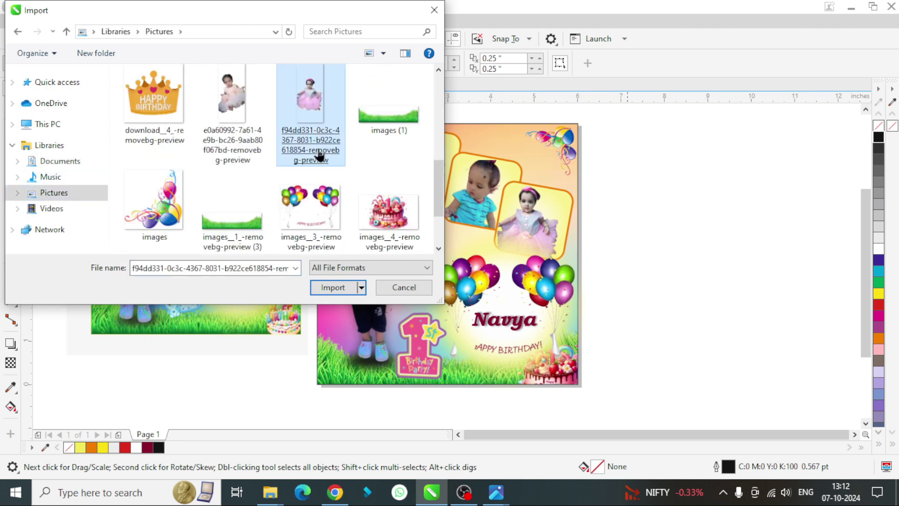
ctrl+click(244, 140)
ctrl+click(150, 108)
click(333, 287)
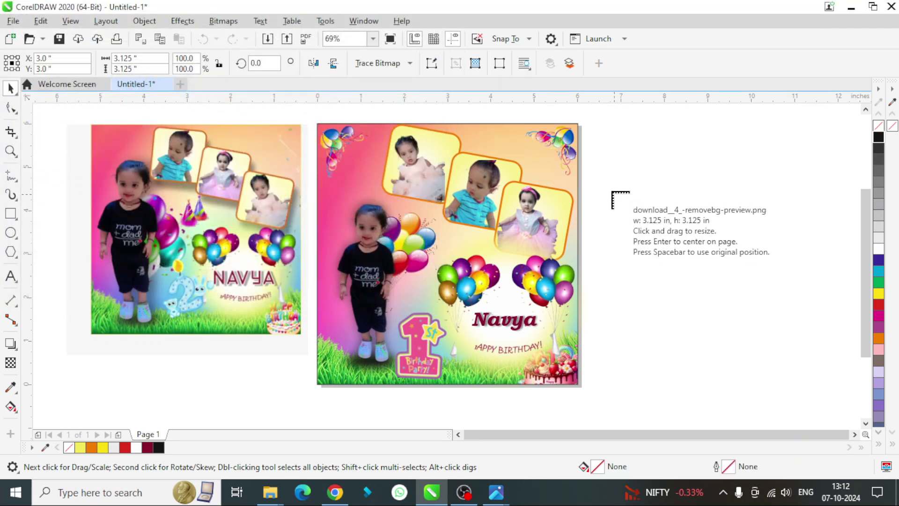
drag(597, 170, 685, 256)
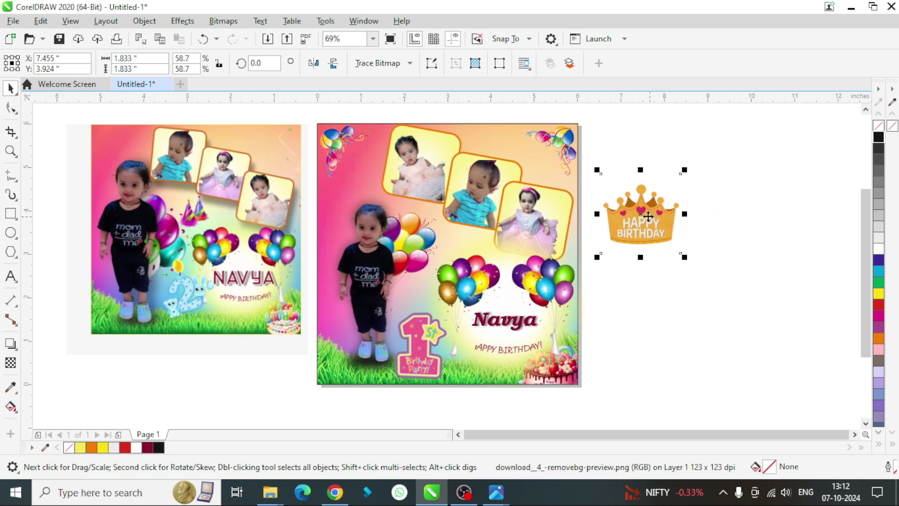
drag(648, 216, 456, 246)
click(480, 214)
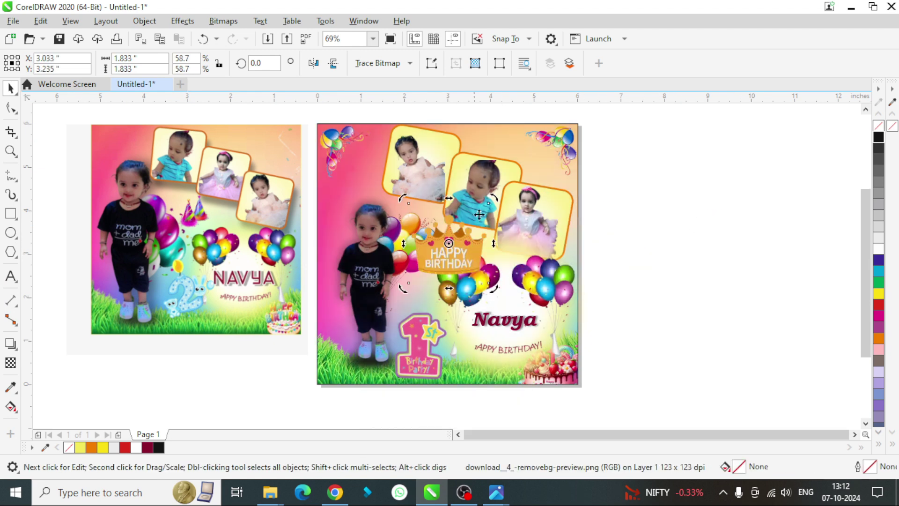
click(458, 237)
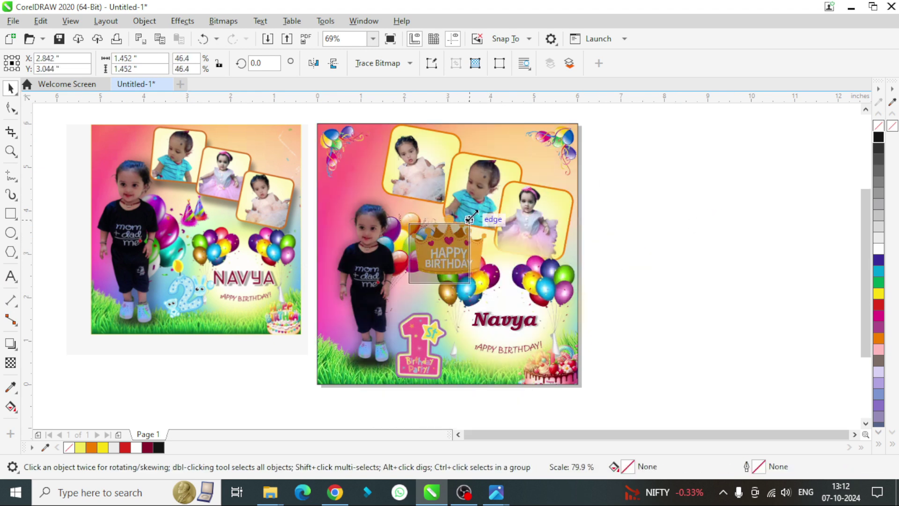
mouse_move(492, 199)
mouse_down()
mouse_move(449, 243)
mouse_move(457, 238)
mouse_up()
Delete the older card on the left and preview the poster full screen with F9.
key(Escape)
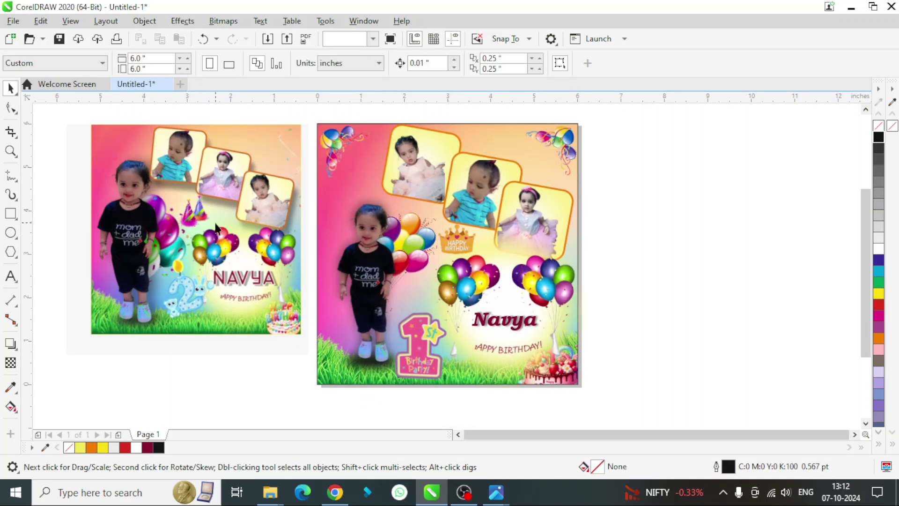
click(216, 228)
key(Delete)
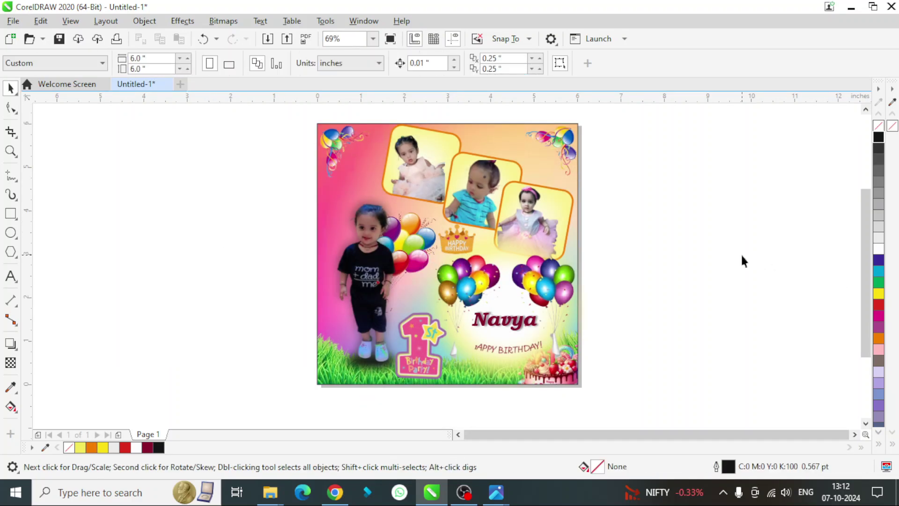
key(F9)
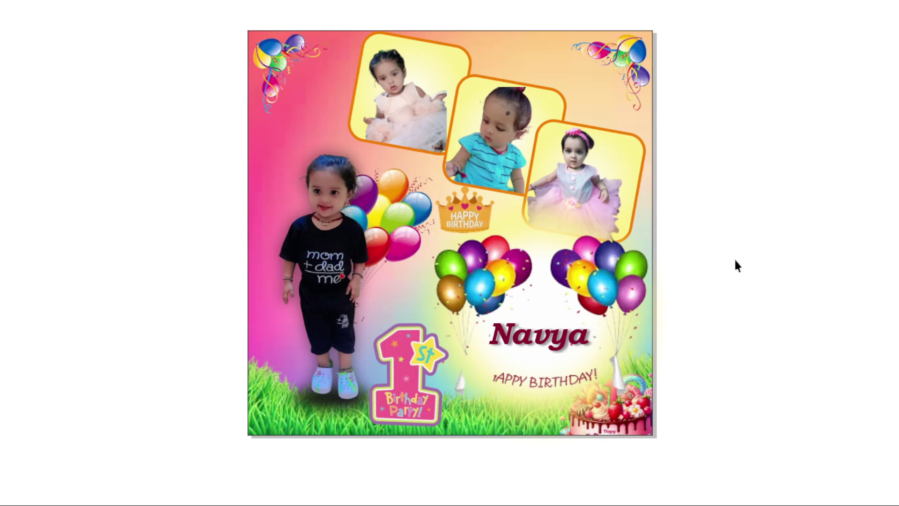